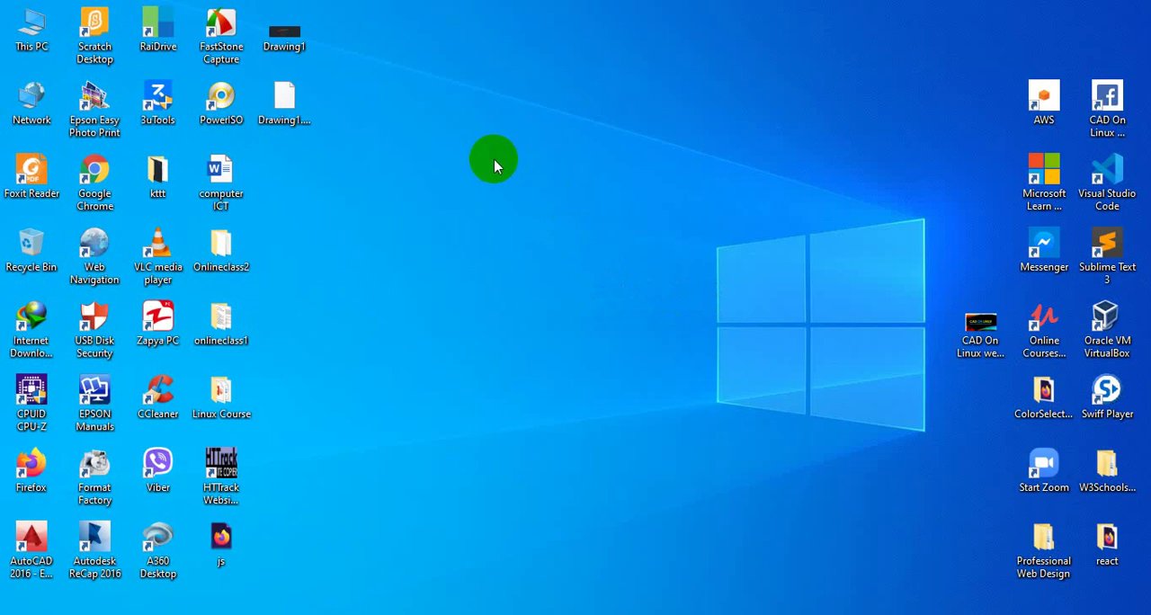
- Refresh the Windows desktop twice from its right-click menu
{"action": "right_click", "coordinate": [493, 160]}
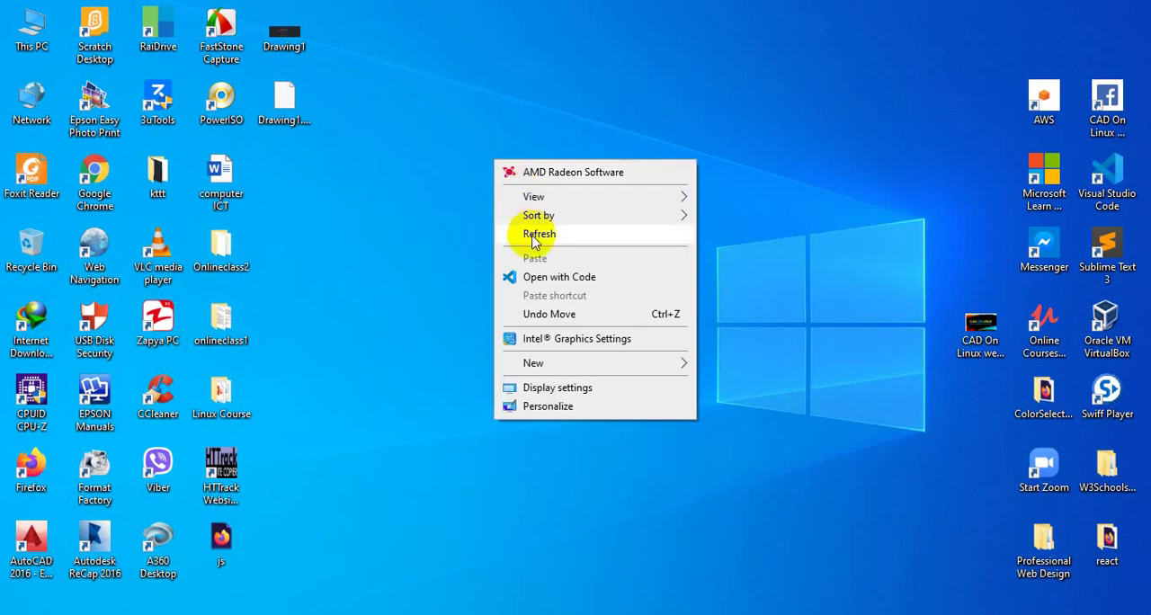
{"action": "left_click", "coordinate": [531, 235]}
{"action": "right_click", "coordinate": [508, 184]}
{"action": "left_click", "coordinate": [552, 252]}
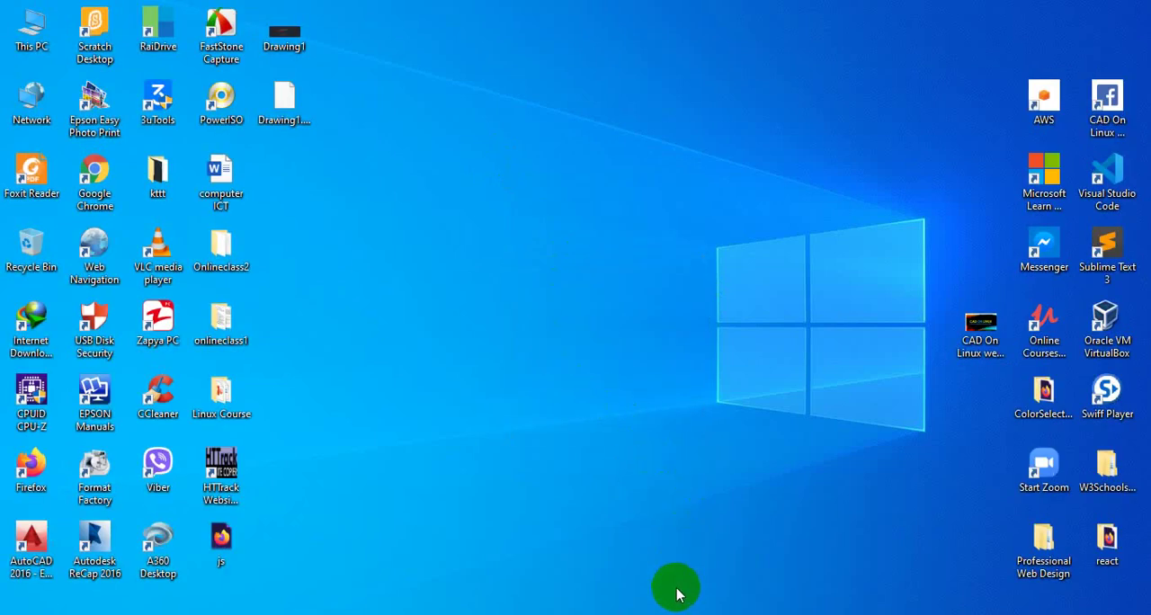
- Bring the CAD On Linux deck forward and inspect the WWW slide's title and bullet text
{"action": "left_click", "coordinate": [629, 609]}
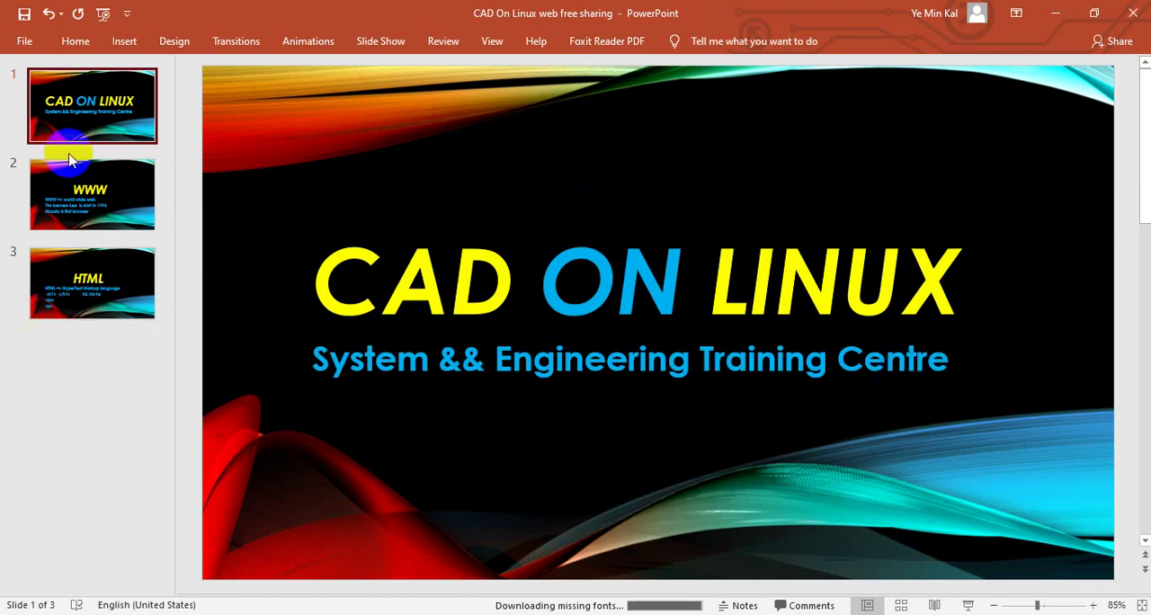
{"action": "left_click", "coordinate": [77, 185]}
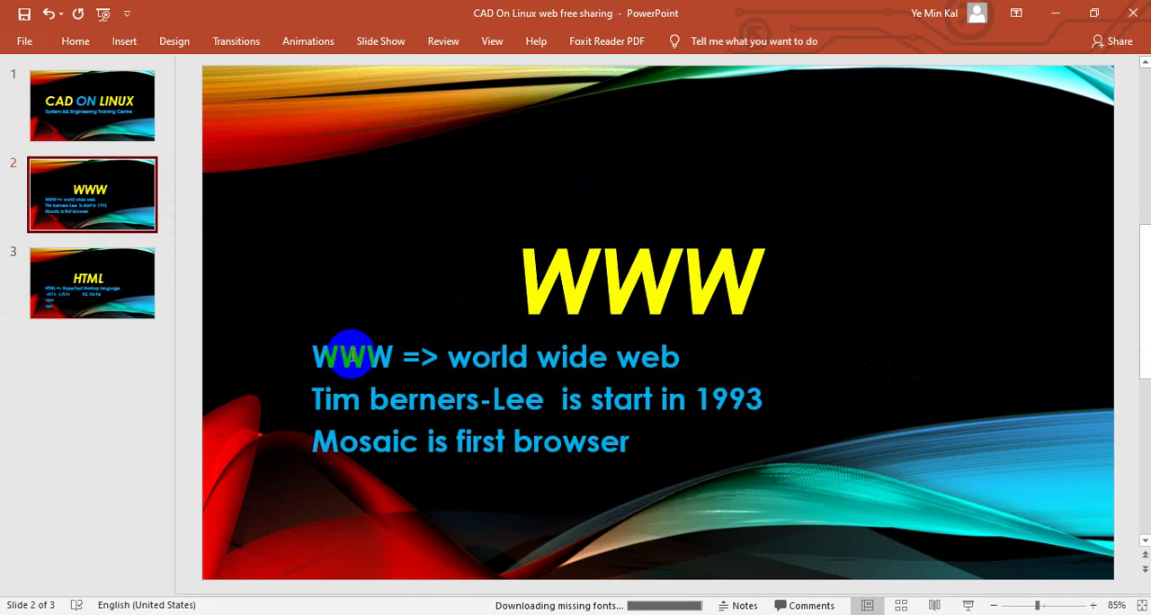
{"action": "left_click_drag", "start_coordinate": [398, 356], "coordinate": [342, 356]}
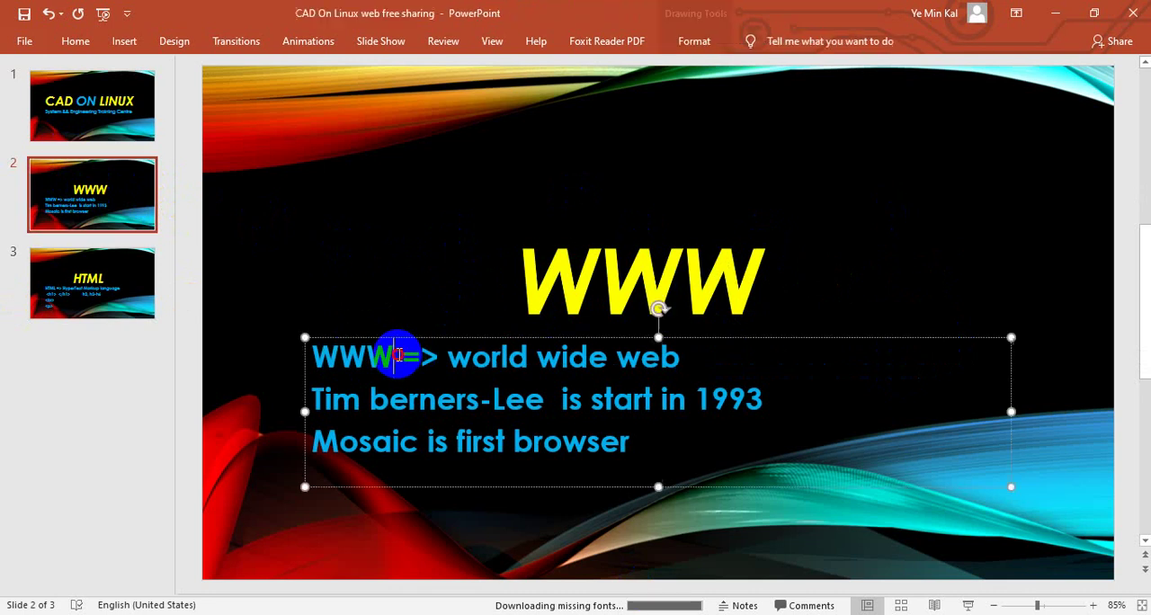
{"action": "left_click", "coordinate": [486, 260]}
{"action": "left_click", "coordinate": [403, 356]}
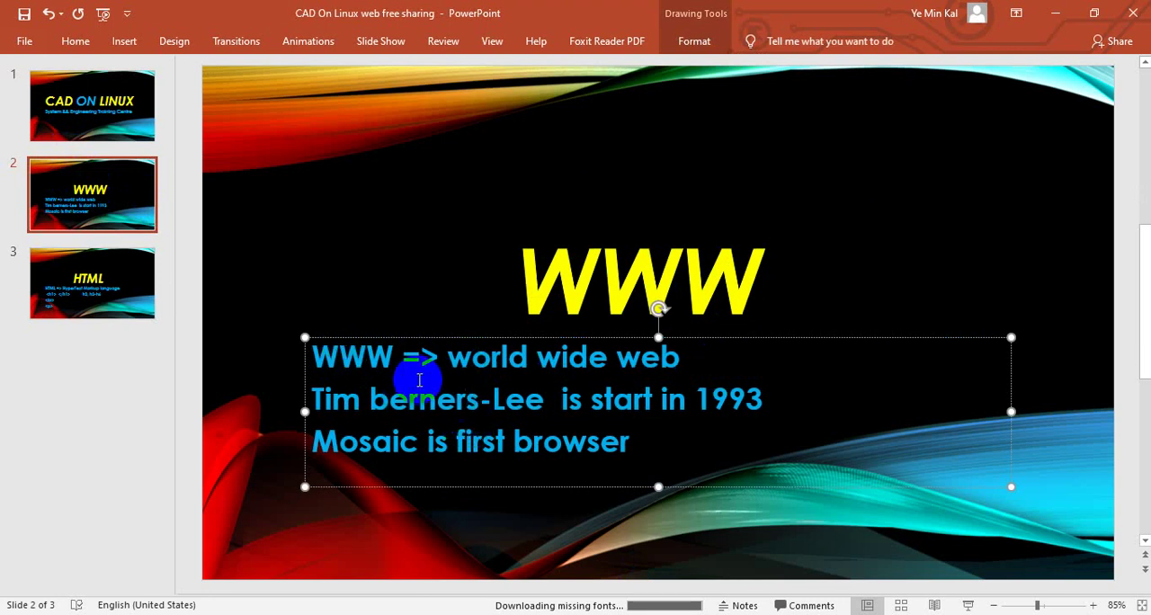
- Flip back and forth among the HTML, WWW and CAD ON LINUX title slides
{"action": "left_click", "coordinate": [92, 282]}
{"action": "left_click", "coordinate": [124, 195]}
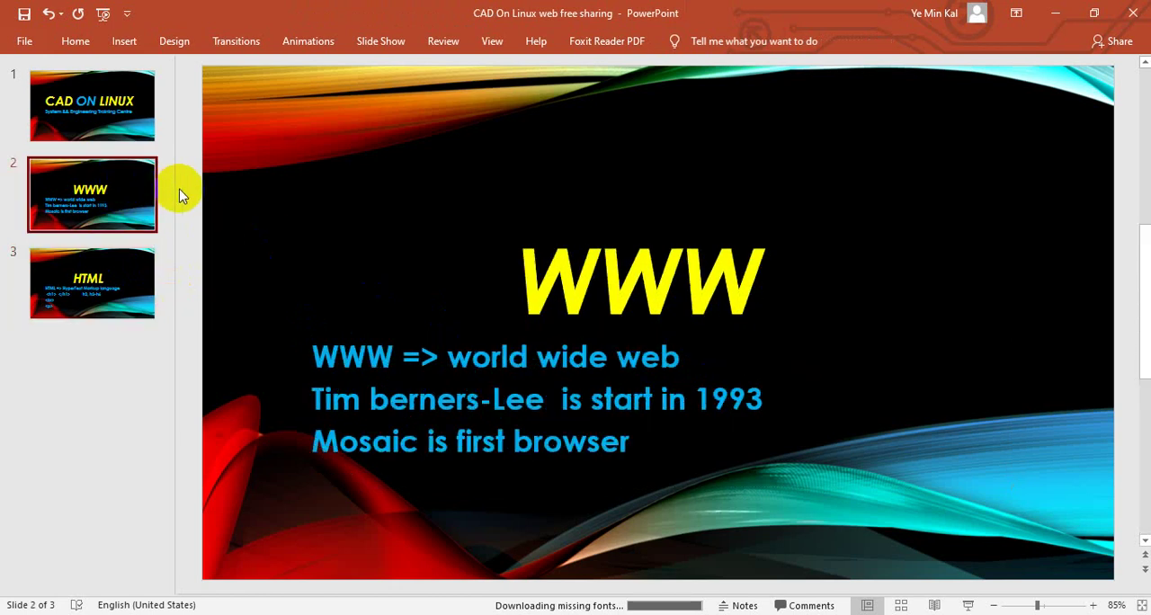
{"action": "left_click", "coordinate": [130, 121]}
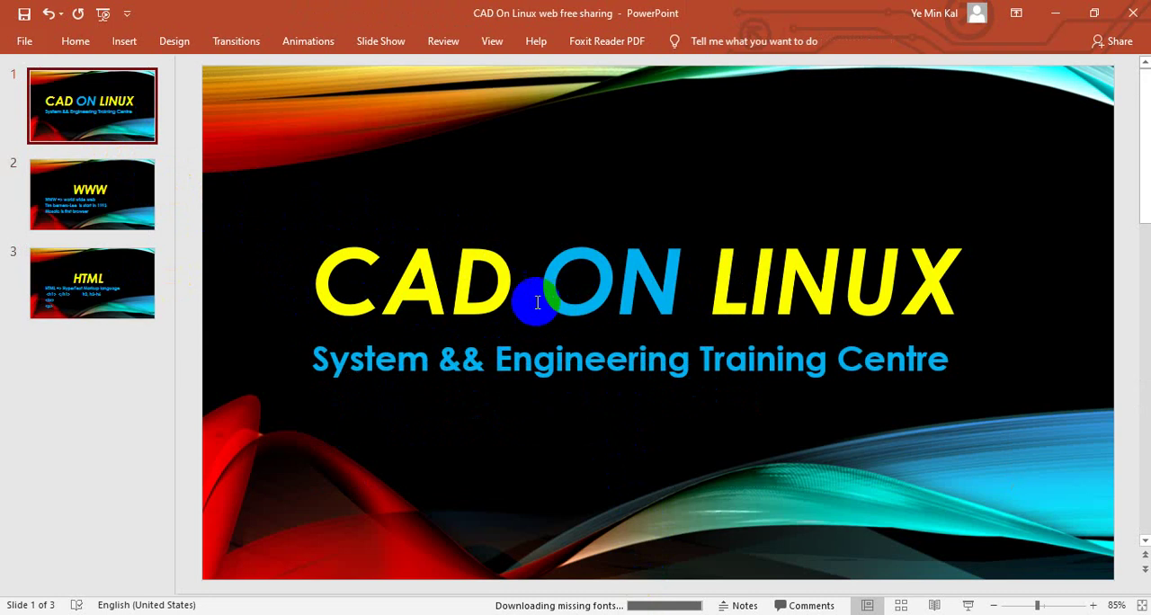
{"action": "left_click", "coordinate": [92, 199]}
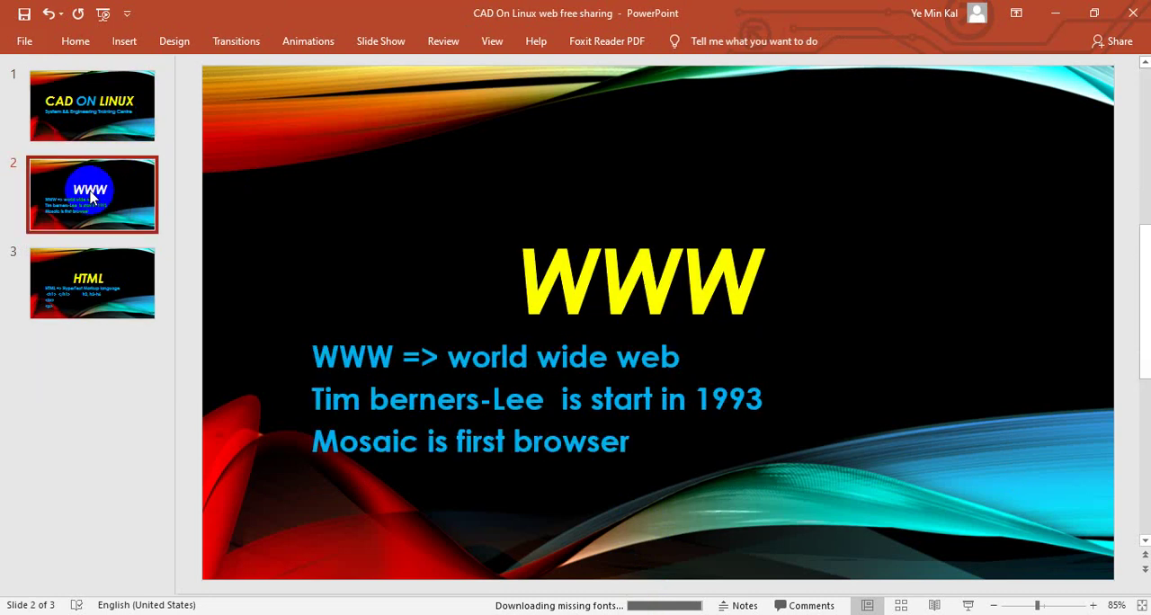
{"action": "left_click", "coordinate": [93, 274]}
{"action": "left_click", "coordinate": [93, 198]}
{"action": "left_click", "coordinate": [108, 131]}
{"action": "left_click", "coordinate": [92, 193]}
{"action": "left_click", "coordinate": [92, 280]}
{"action": "left_click", "coordinate": [92, 193]}
{"action": "left_click", "coordinate": [111, 113]}
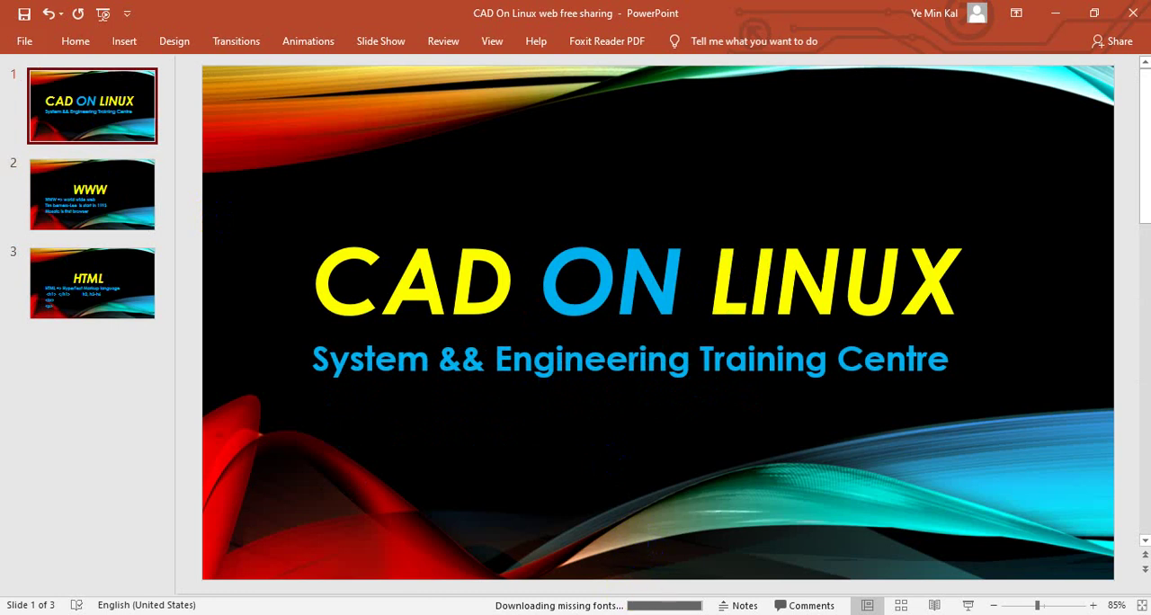
{"action": "key", "text": "alt+Tab"}
- Open index.html in the web browser from Sublime Text's context menu
{"action": "left_click", "coordinate": [619, 243]}
{"action": "right_click", "coordinate": [618, 236]}
{"action": "left_click", "coordinate": [718, 390]}
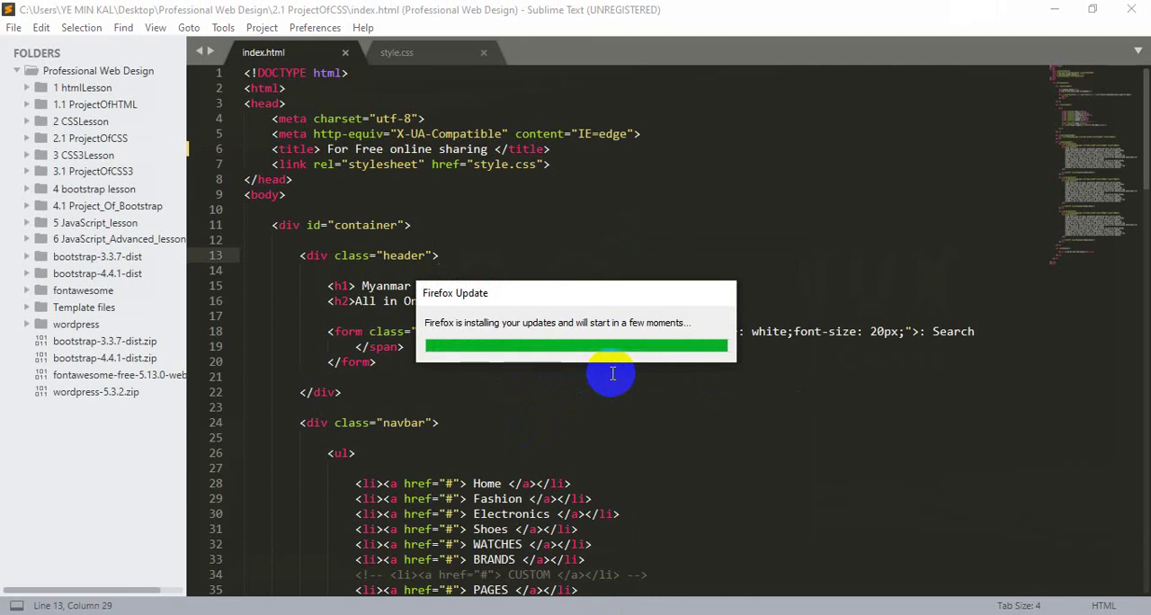
{"action": "scroll", "coordinate": [521, 246], "scroll_direction": "down", "scroll_amount": 8}
{"action": "scroll", "coordinate": [521, 247], "scroll_direction": "down", "scroll_amount": 8}
{"action": "scroll", "coordinate": [522, 246], "scroll_direction": "down", "scroll_amount": 8}
{"action": "scroll", "coordinate": [522, 246], "scroll_direction": "down", "scroll_amount": 5}
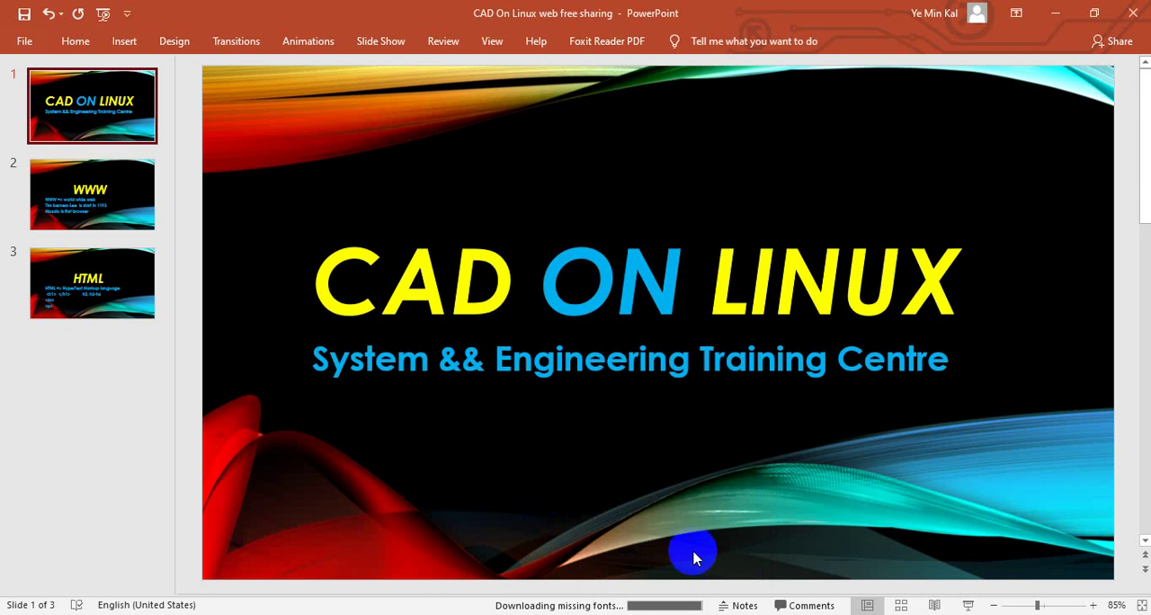
- Show the WWW slide, and add a blank Firefox tab beside the Myanmar Market page
{"action": "left_click", "coordinate": [92, 194]}
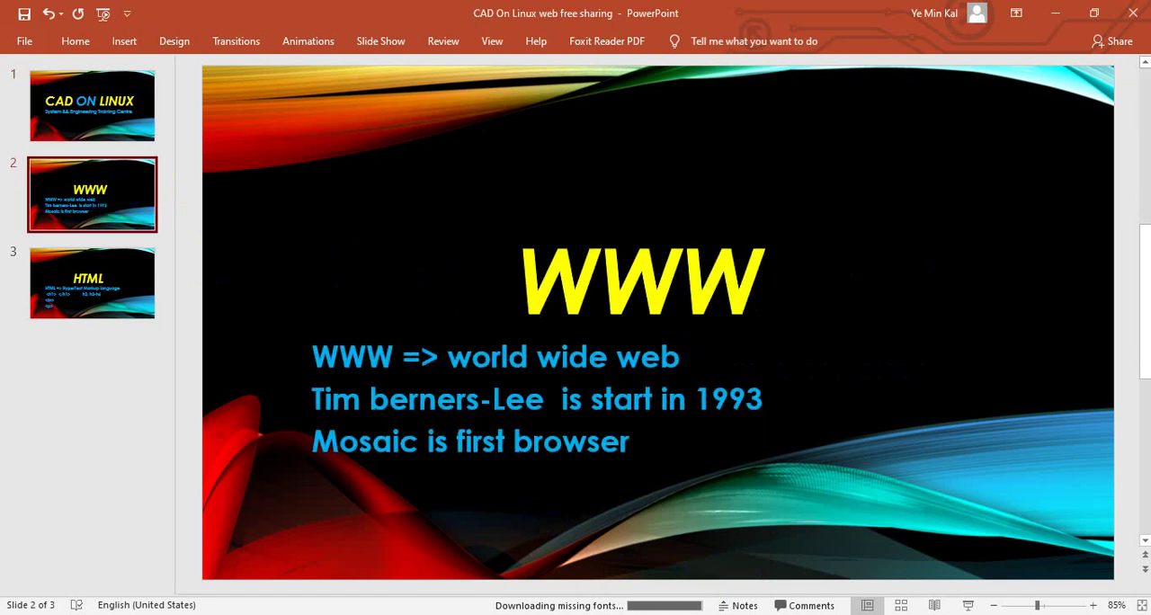
{"action": "key", "text": "alt+Tab"}
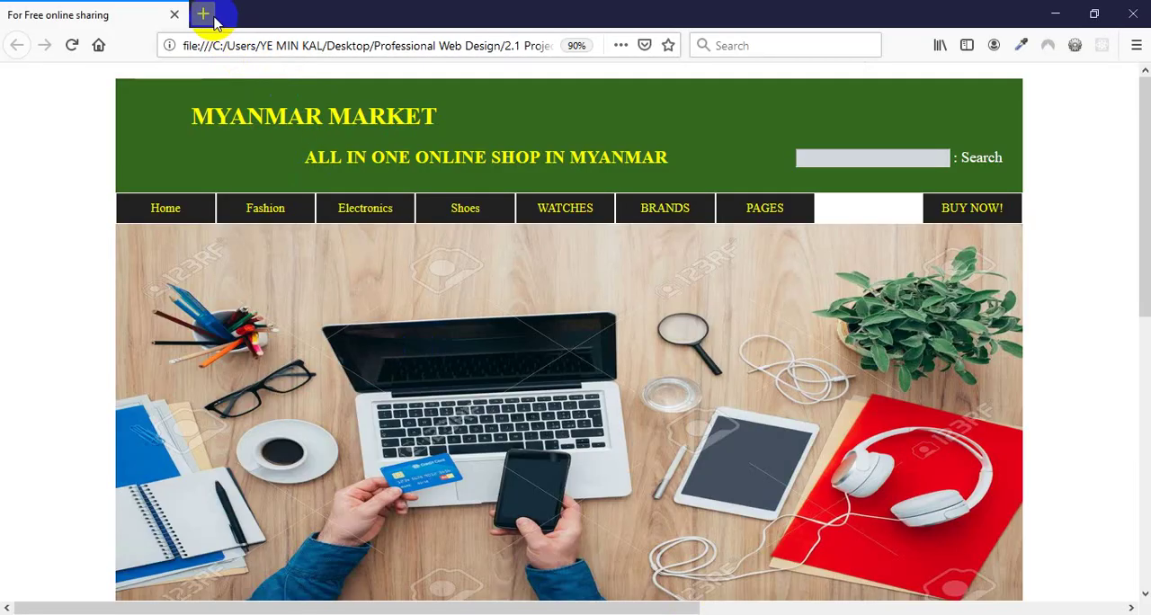
{"action": "left_click", "coordinate": [207, 14]}
{"action": "left_click", "coordinate": [57, 14]}
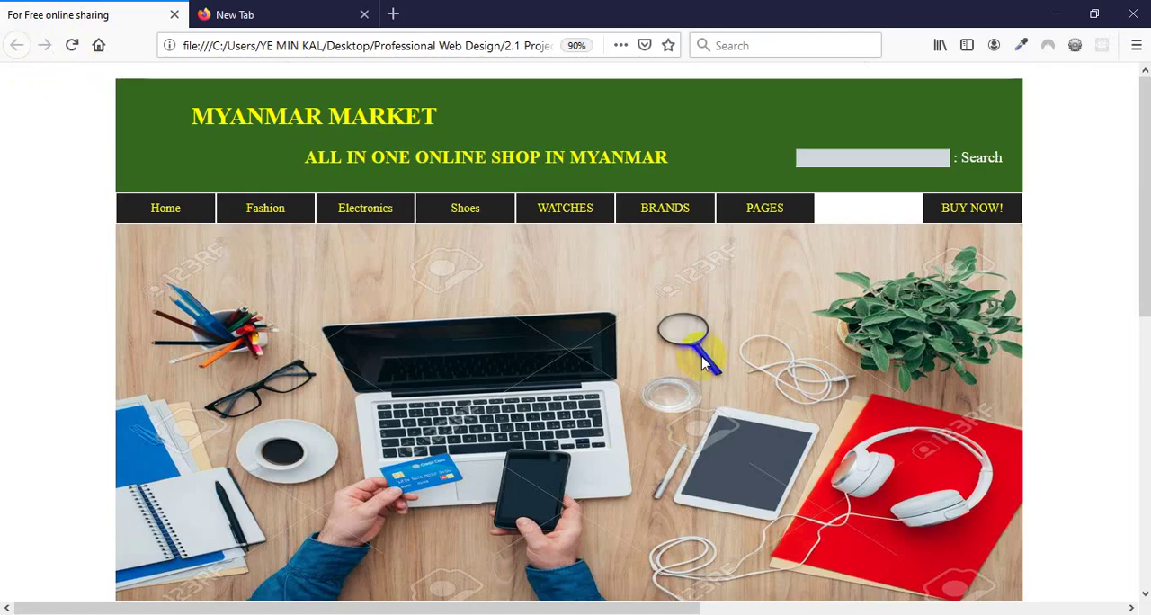
{"action": "key", "text": "alt+Tab"}
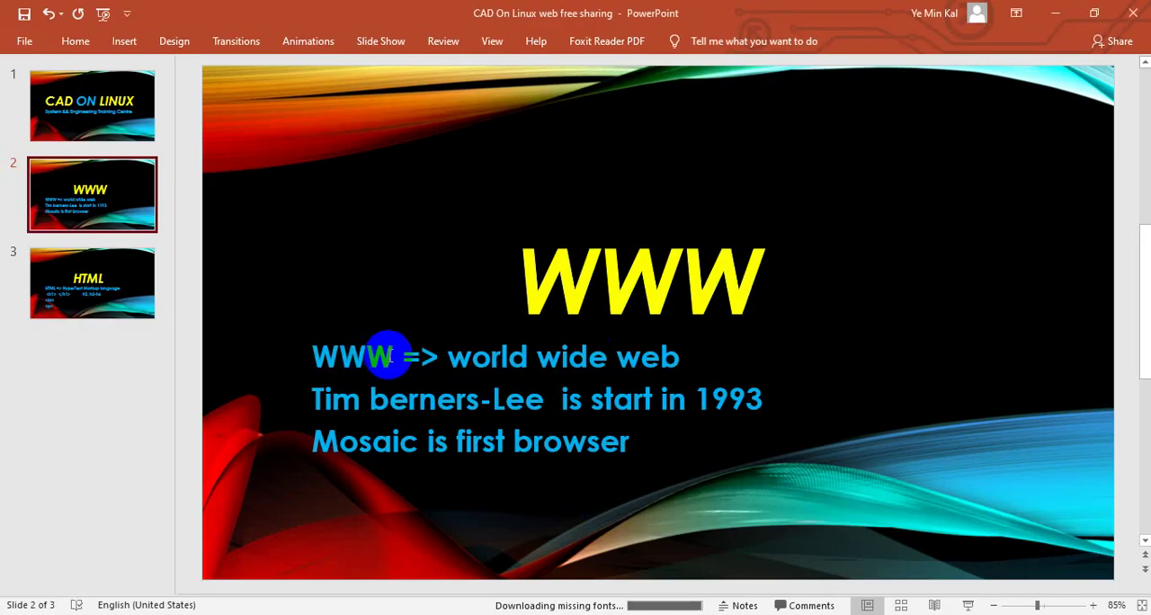
- Go over the first WWW bullet, selecting WWW and marking 'wide' and 'web'
{"action": "left_click_drag", "start_coordinate": [389, 354], "coordinate": [306, 346]}
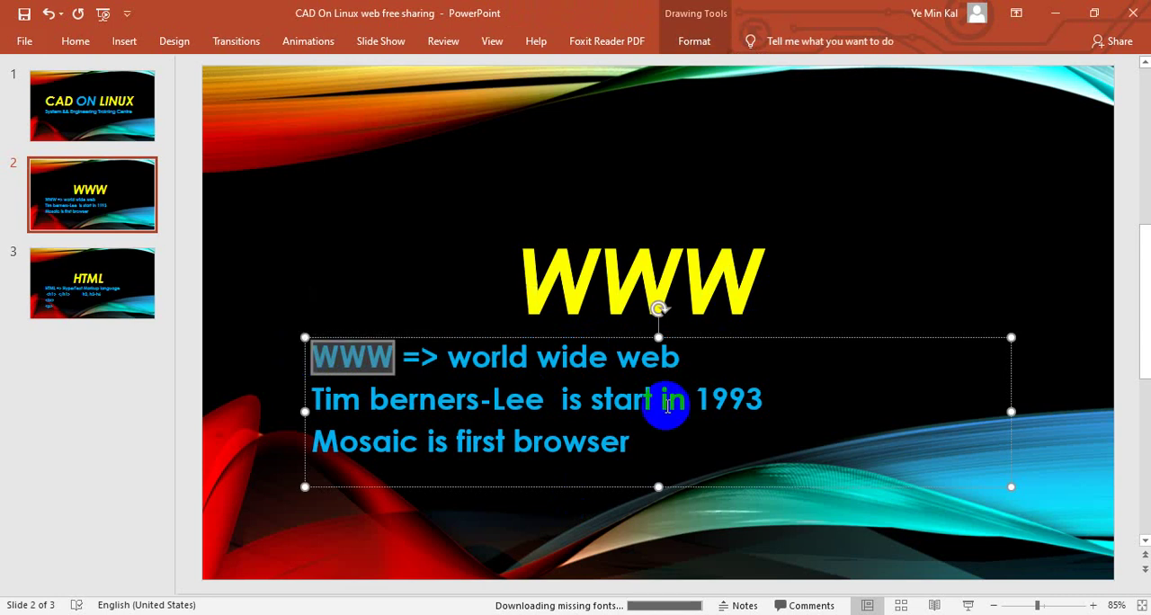
{"action": "left_click", "coordinate": [742, 360]}
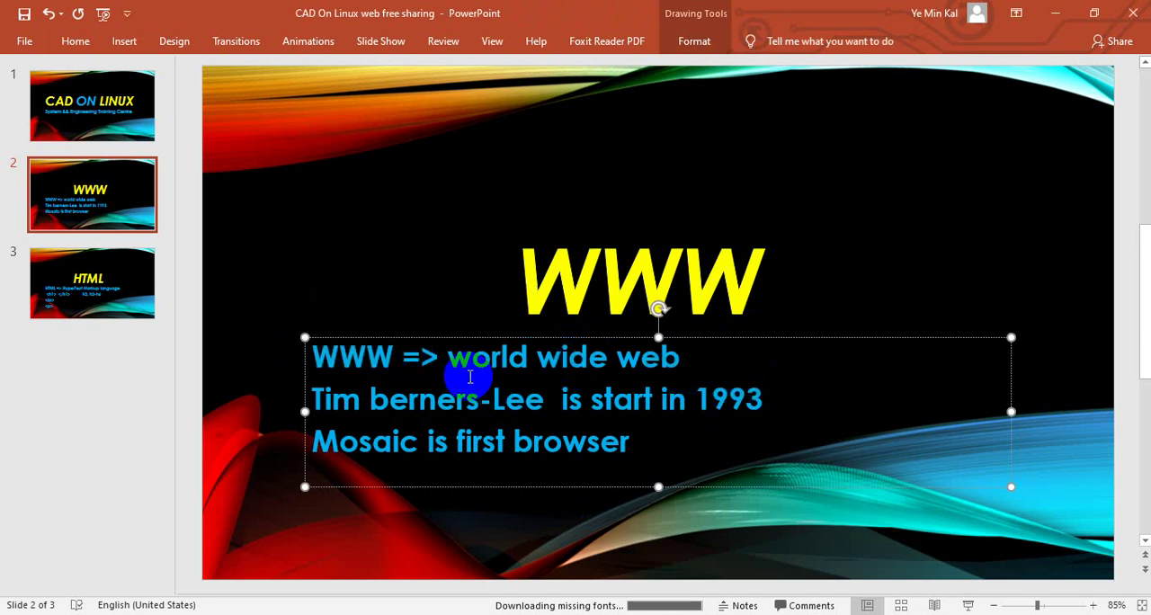
{"action": "left_click", "coordinate": [562, 358]}
{"action": "left_click", "coordinate": [673, 358]}
{"action": "left_click", "coordinate": [396, 357]}
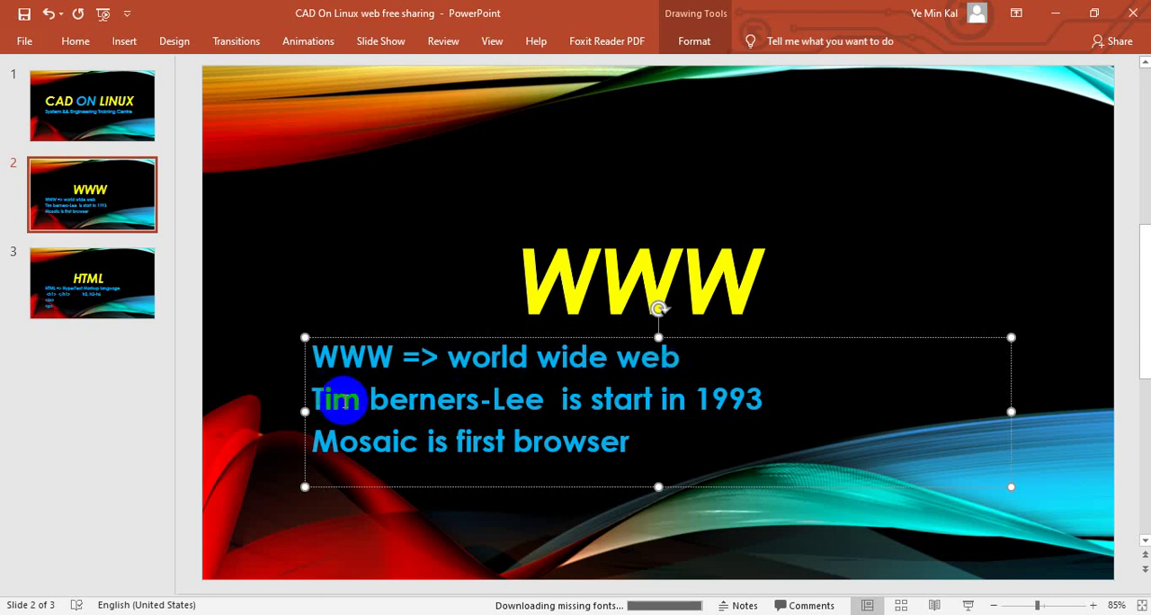
- Go over the second bullet's words: Tim, Berners, Lee, start and 1993
{"action": "left_click", "coordinate": [415, 399]}
{"action": "left_click", "coordinate": [333, 399]}
{"action": "left_click", "coordinate": [504, 399]}
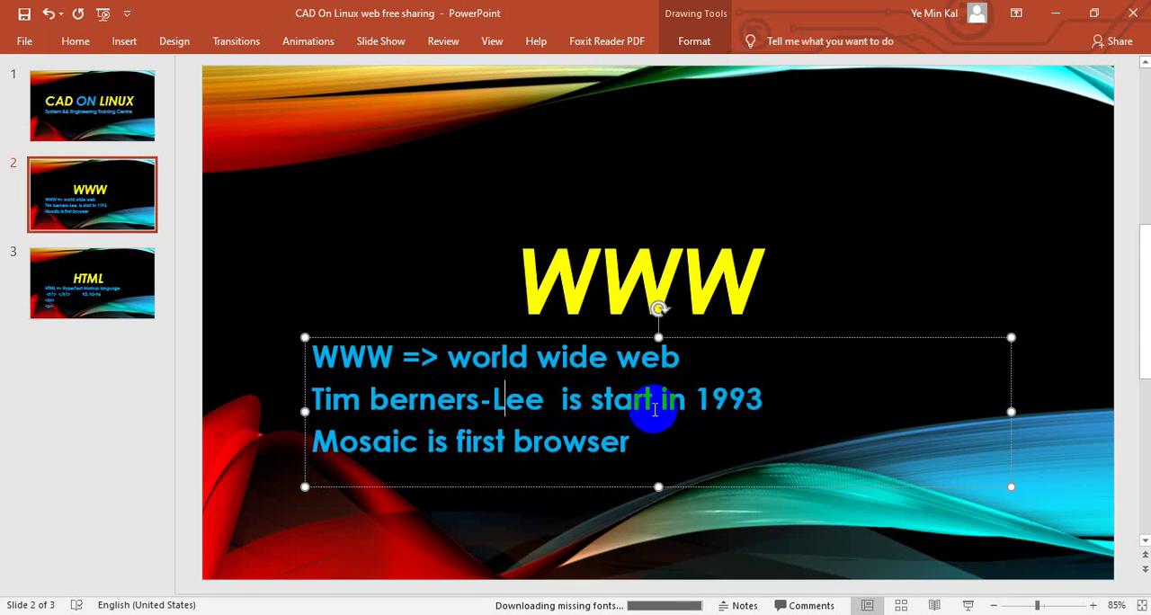
{"action": "left_click", "coordinate": [590, 399]}
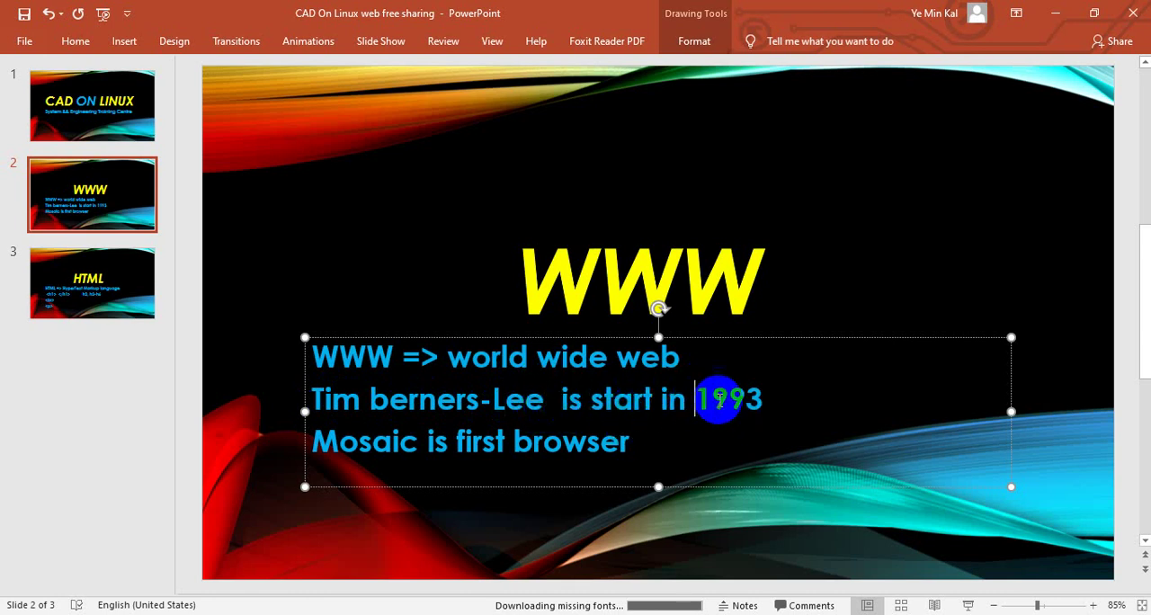
{"action": "left_click", "coordinate": [789, 399]}
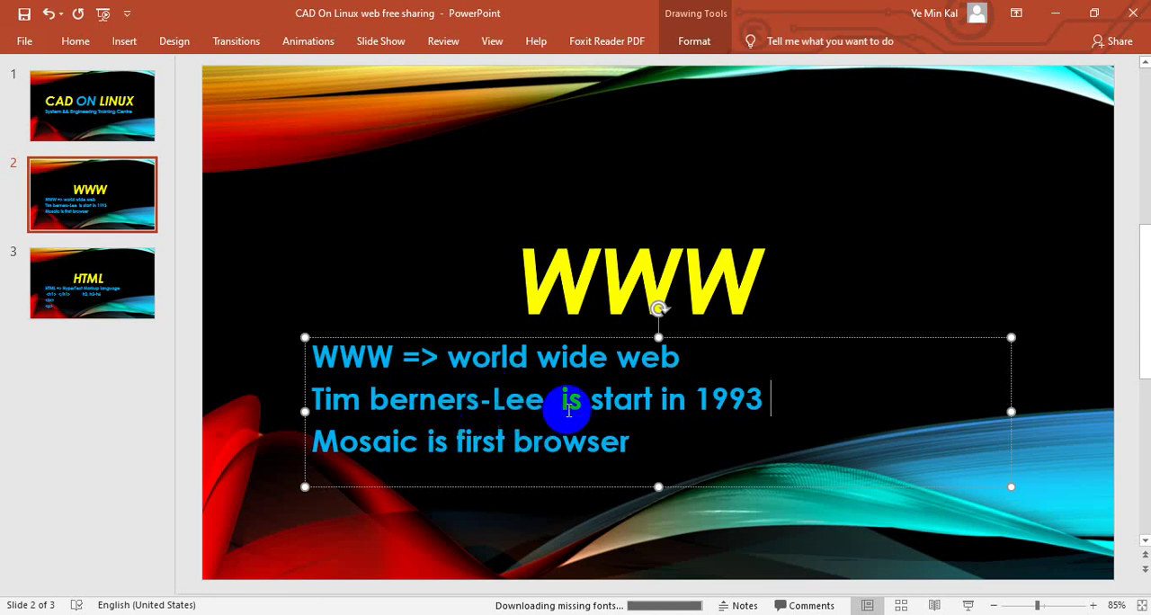
- Go over the third bullet, selecting the line and the word Mosaic
{"action": "left_click", "coordinate": [643, 442]}
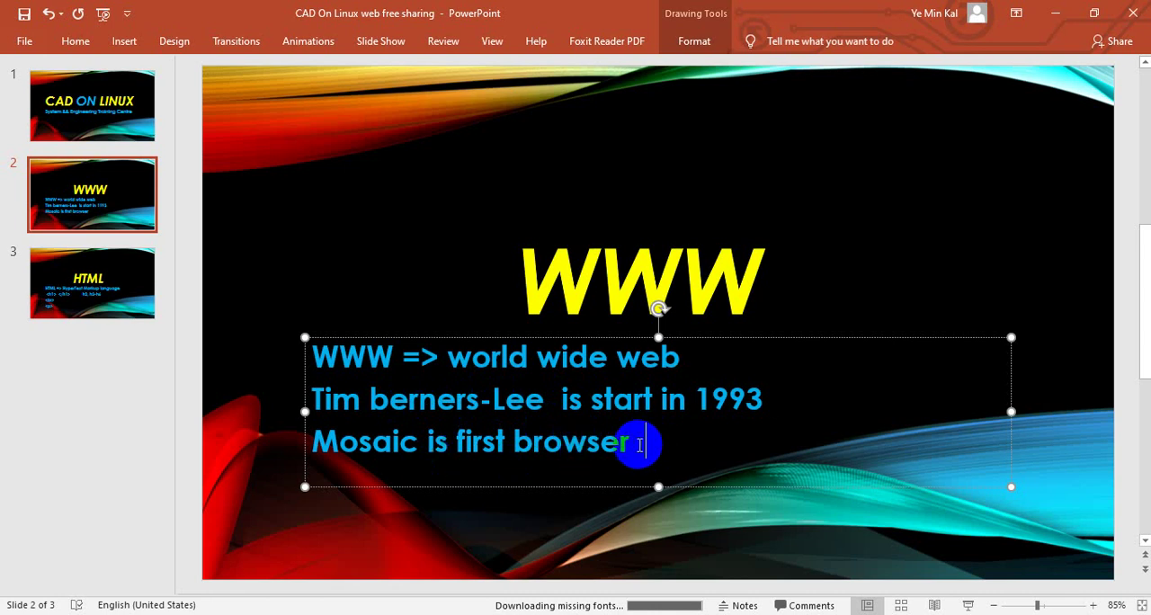
{"action": "left_click_drag", "start_coordinate": [638, 444], "coordinate": [311, 443]}
{"action": "left_click", "coordinate": [405, 443]}
{"action": "left_click", "coordinate": [665, 445]}
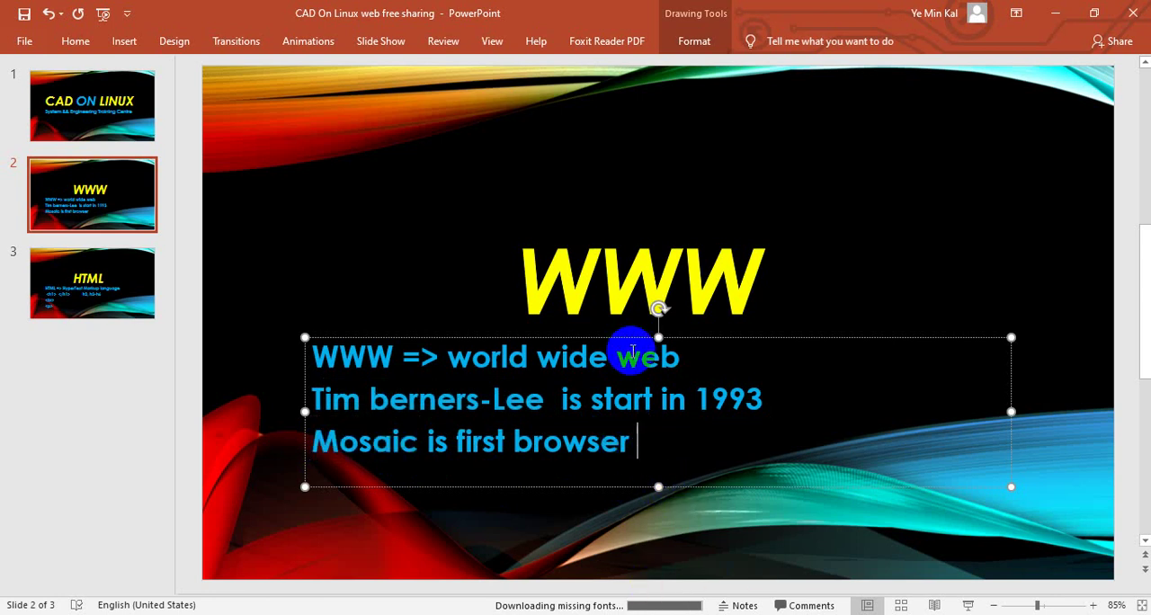
{"action": "left_click", "coordinate": [416, 443]}
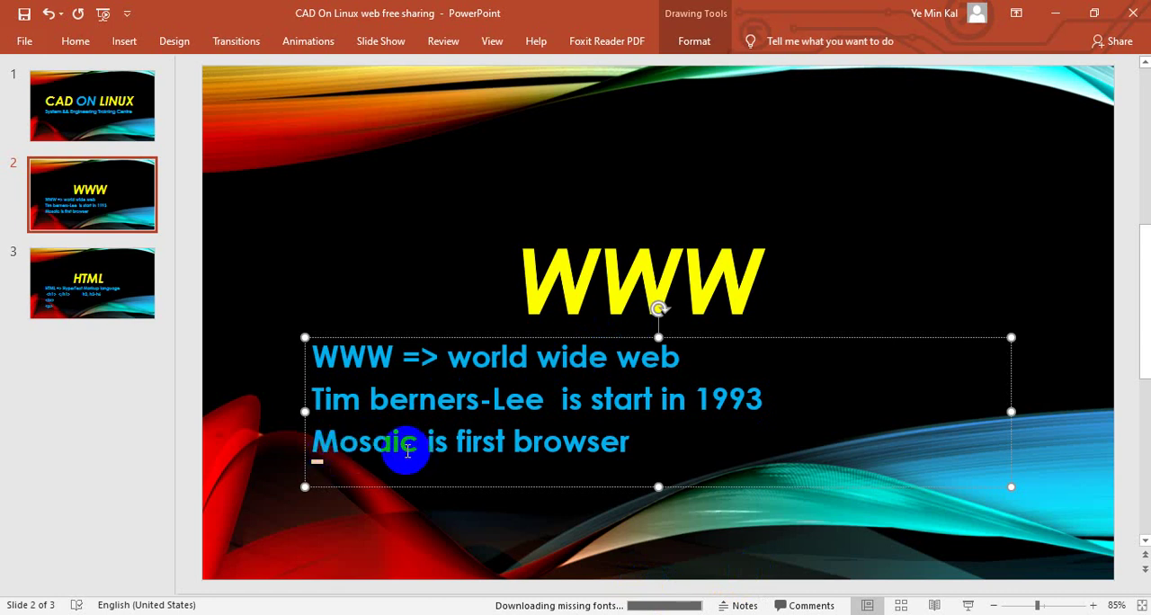
{"action": "left_click_drag", "start_coordinate": [418, 442], "coordinate": [312, 445]}
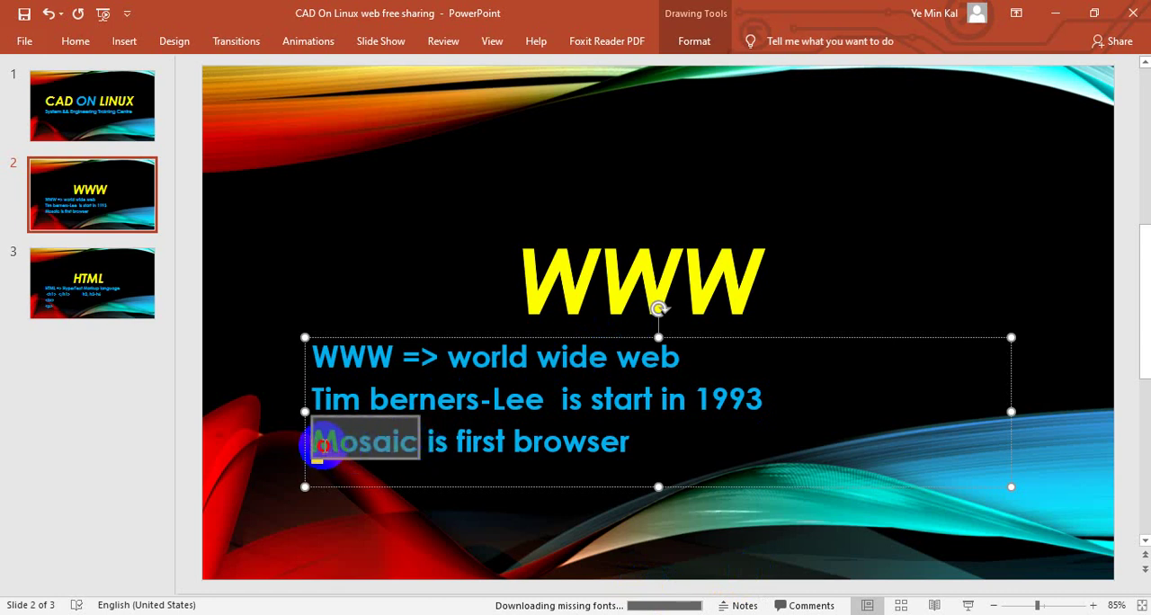
{"action": "left_click", "coordinate": [640, 440]}
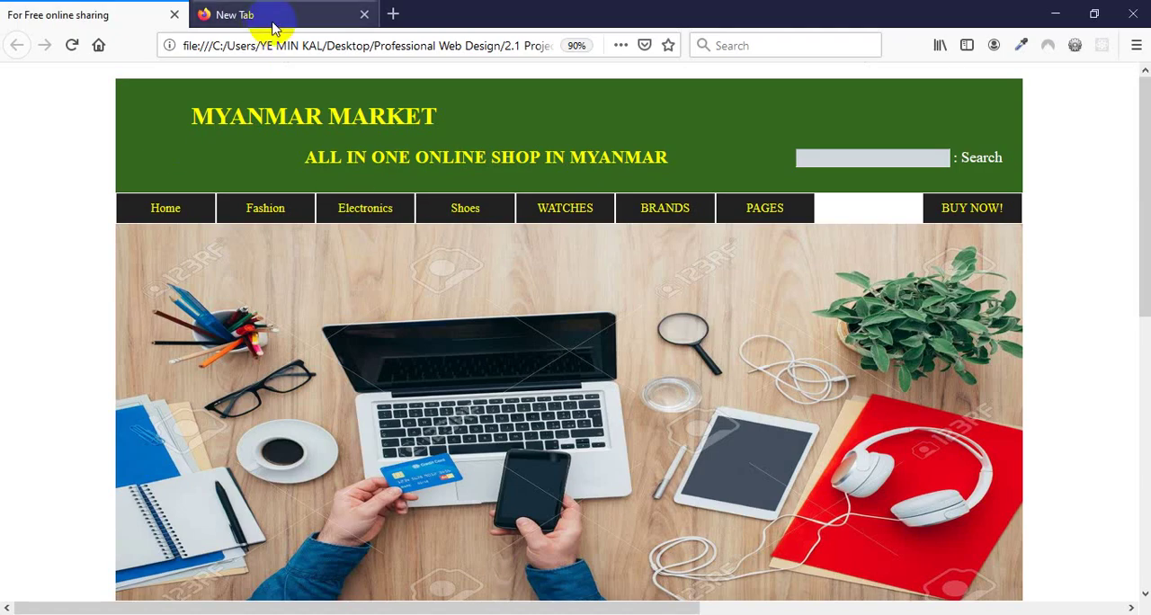
{"action": "left_click", "coordinate": [300, 13]}
- View the Myanmar Market page, zooming out and back to 90%
{"action": "left_click", "coordinate": [72, 15]}
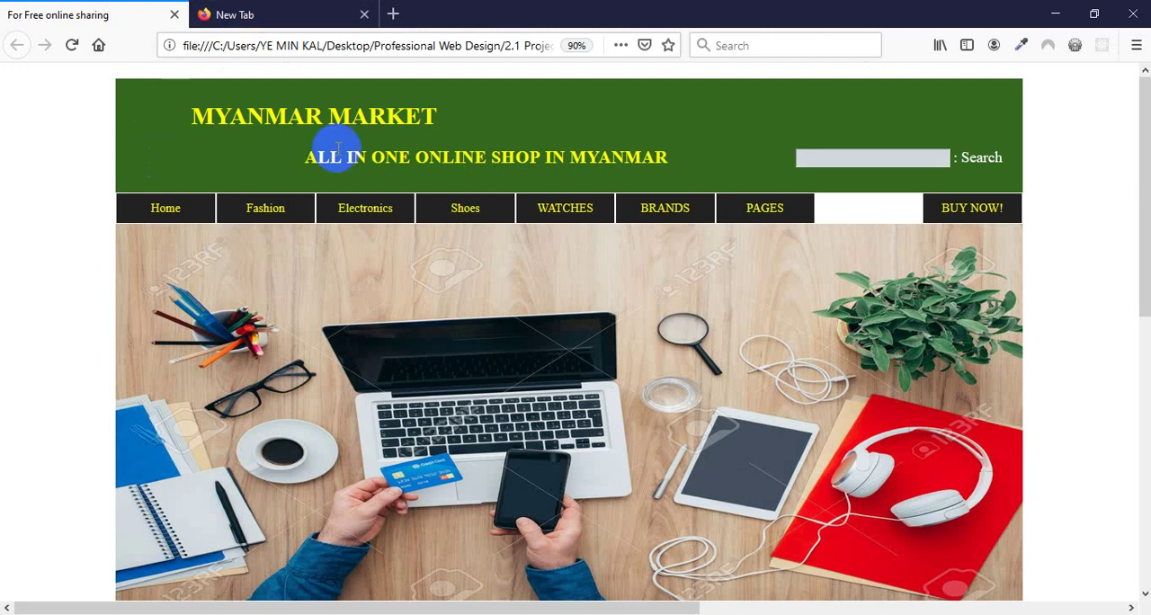
{"action": "scroll", "coordinate": [389, 294], "scroll_direction": "down", "scroll_amount": 5}
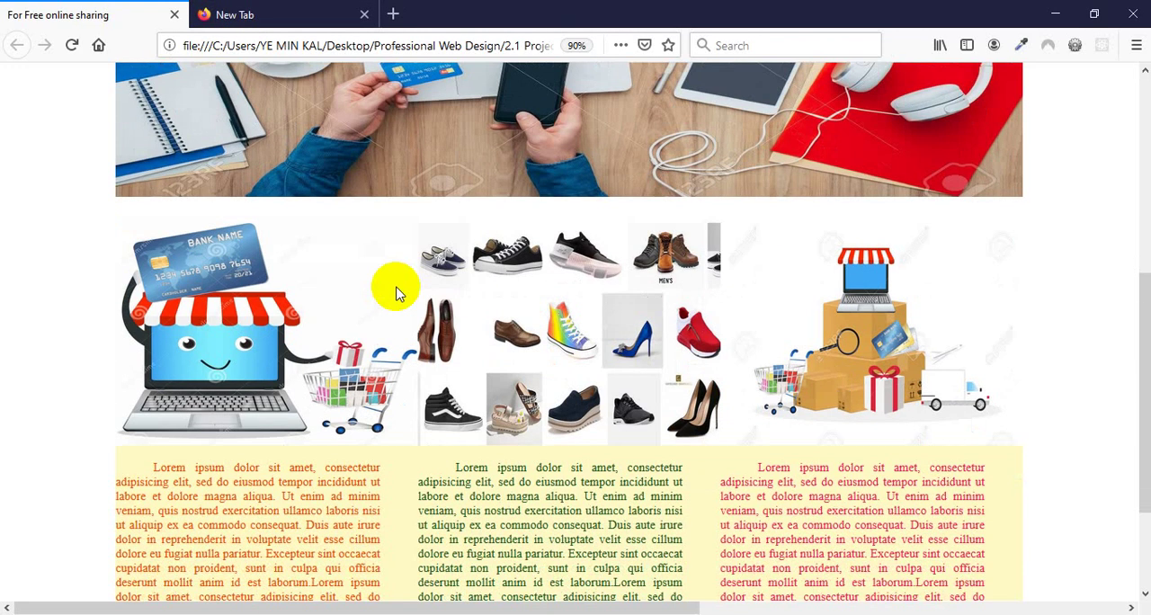
{"action": "scroll", "coordinate": [396, 293], "scroll_direction": "down", "scroll_amount": 2}
{"action": "scroll", "coordinate": [396, 292], "scroll_direction": "up", "scroll_amount": 8}
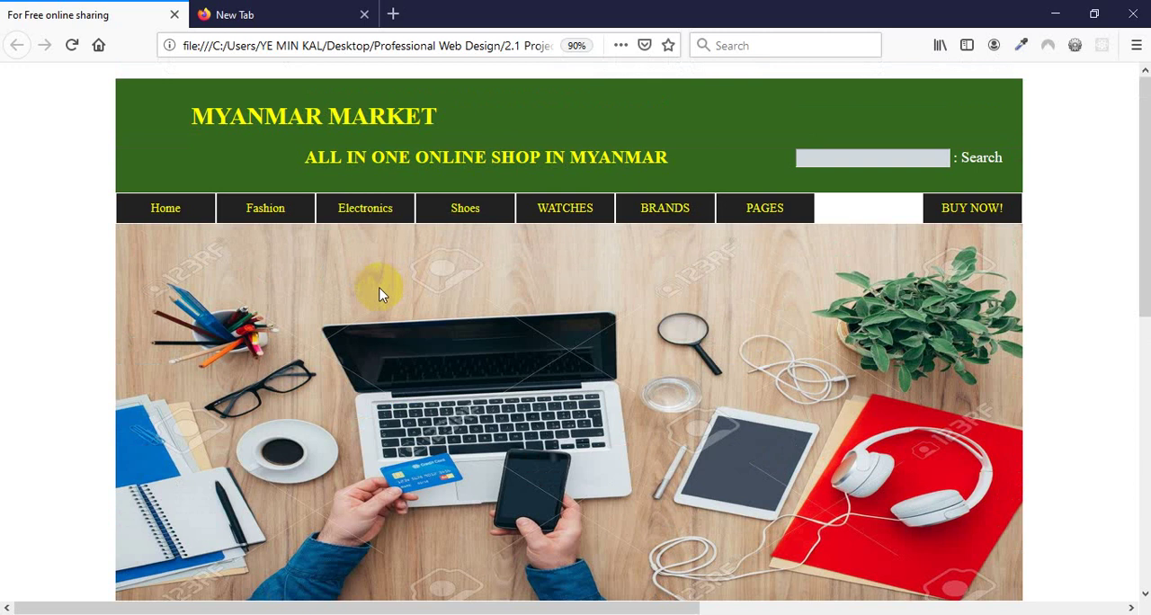
{"action": "left_click", "coordinate": [358, 379]}
{"action": "left_click", "coordinate": [465, 321]}
{"action": "scroll", "coordinate": [536, 338], "scroll_direction": "down", "scroll_amount": 4}
{"action": "scroll", "coordinate": [537, 338], "scroll_direction": "up", "scroll_amount": 4}
{"action": "scroll", "coordinate": [537, 338], "scroll_direction": "down", "scroll_amount": 5}
{"action": "scroll", "coordinate": [537, 338], "scroll_direction": "down", "scroll_amount": 1}
{"action": "scroll", "coordinate": [527, 345], "scroll_direction": "up", "scroll_amount": 6}
{"action": "scroll", "coordinate": [527, 345], "scroll_direction": "down", "scroll_amount": 8}
{"action": "scroll", "coordinate": [522, 340], "scroll_direction": "up", "scroll_amount": 8}
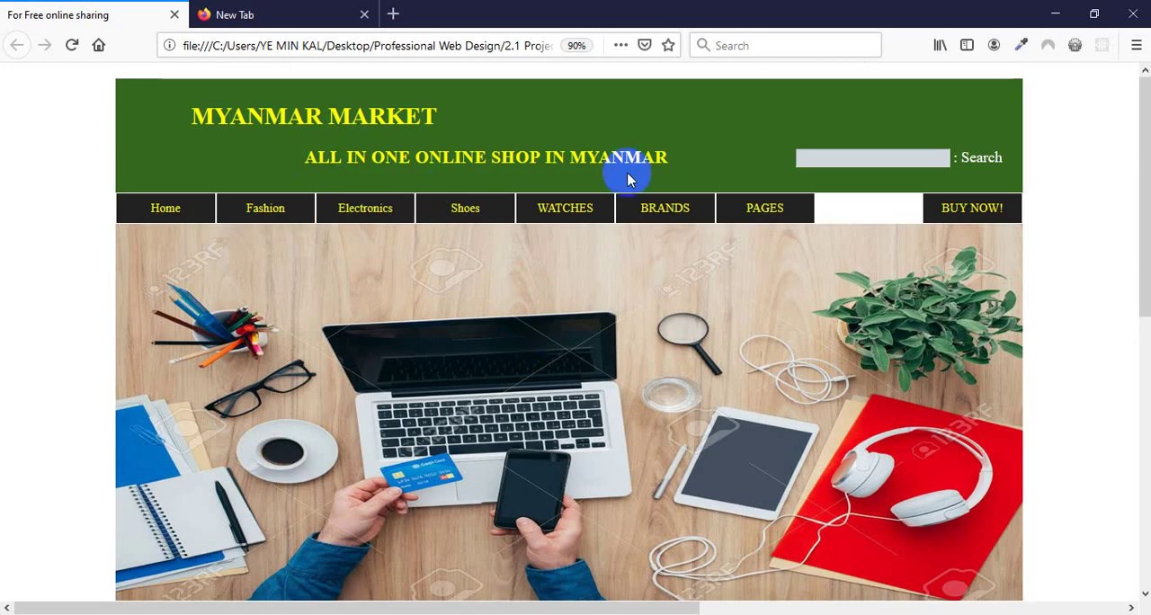
{"action": "scroll", "coordinate": [650, 376], "scroll_direction": "down", "scroll_amount": 5}
{"action": "scroll", "coordinate": [650, 376], "scroll_direction": "down", "scroll_amount": 2}
{"action": "scroll", "coordinate": [629, 296], "scroll_direction": "up", "scroll_amount": 10}
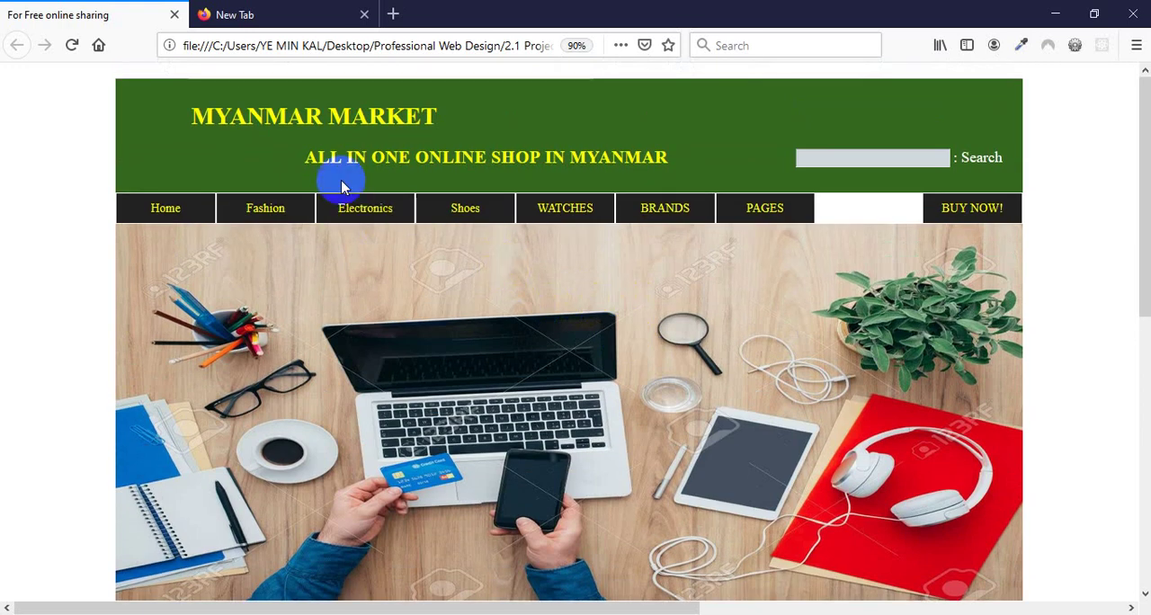
{"action": "scroll", "coordinate": [353, 183], "scroll_direction": "down", "scroll_amount": 6}
{"action": "scroll", "coordinate": [503, 288], "scroll_direction": "down", "scroll_amount": 1}
{"action": "scroll", "coordinate": [514, 326], "scroll_direction": "up", "scroll_amount": 7}
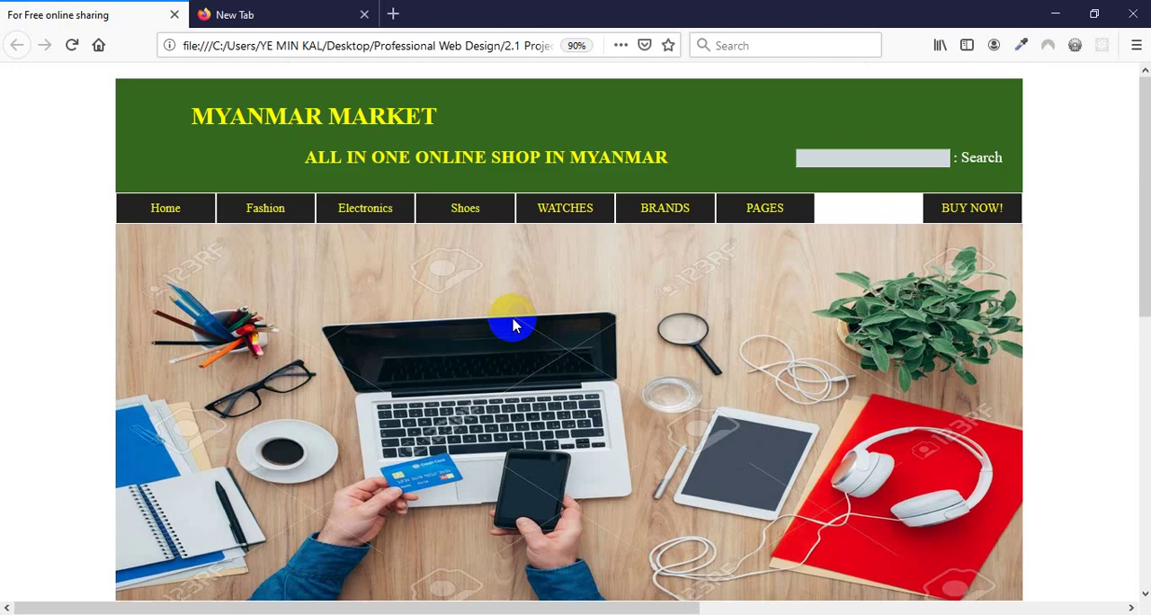
{"action": "scroll", "coordinate": [514, 326], "scroll_direction": "down", "scroll_amount": 2}
{"action": "key", "text": "ctrl+minus"}
{"action": "key", "text": "ctrl+minus"}
{"action": "key", "text": "ctrl+minus"}
{"action": "key", "text": "ctrl+plus"}
{"action": "key", "text": "ctrl+plus"}
{"action": "key", "text": "ctrl+plus"}
{"action": "key", "text": "ctrl+plus"}
{"action": "key", "text": "ctrl+plus"}
{"action": "key", "text": "ctrl+minus"}
{"action": "key", "text": "ctrl+minus"}
{"action": "key", "text": "ctrl+plus"}
{"action": "key", "text": "ctrl+plus"}
{"action": "scroll", "coordinate": [574, 387], "scroll_direction": "down", "scroll_amount": 5}
{"action": "scroll", "coordinate": [573, 387], "scroll_direction": "down", "scroll_amount": 5}
{"action": "scroll", "coordinate": [573, 387], "scroll_direction": "down", "scroll_amount": 2}
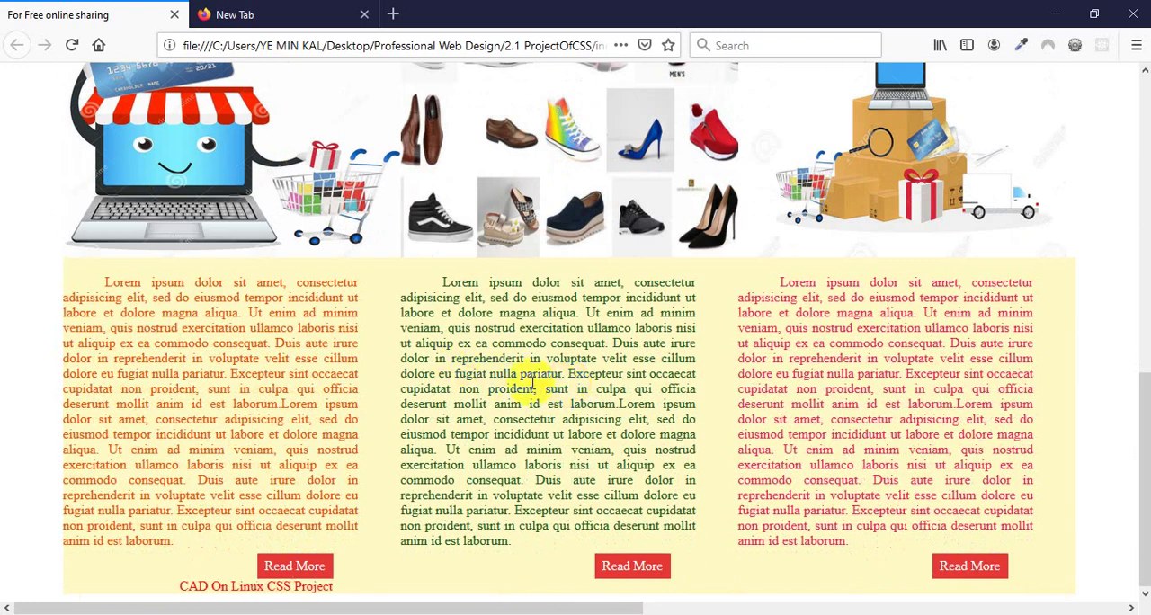
{"action": "scroll", "coordinate": [548, 382], "scroll_direction": "up", "scroll_amount": 8}
{"action": "scroll", "coordinate": [549, 382], "scroll_direction": "up", "scroll_amount": 2}
- Look over index.html and style.css in Sublime Text
{"action": "key", "text": "alt+Tab"}
{"action": "scroll", "coordinate": [549, 278], "scroll_direction": "up", "scroll_amount": 10}
{"action": "scroll", "coordinate": [468, 225], "scroll_direction": "up", "scroll_amount": 5}
{"action": "scroll", "coordinate": [414, 149], "scroll_direction": "up", "scroll_amount": 5}
{"action": "left_click", "coordinate": [396, 52]}
{"action": "scroll", "coordinate": [539, 288], "scroll_direction": "up", "scroll_amount": 5}
{"action": "scroll", "coordinate": [432, 179], "scroll_direction": "up", "scroll_amount": 5}
{"action": "scroll", "coordinate": [432, 180], "scroll_direction": "up", "scroll_amount": 5}
{"action": "left_click", "coordinate": [263, 52]}
{"action": "key", "text": "alt+Tab"}
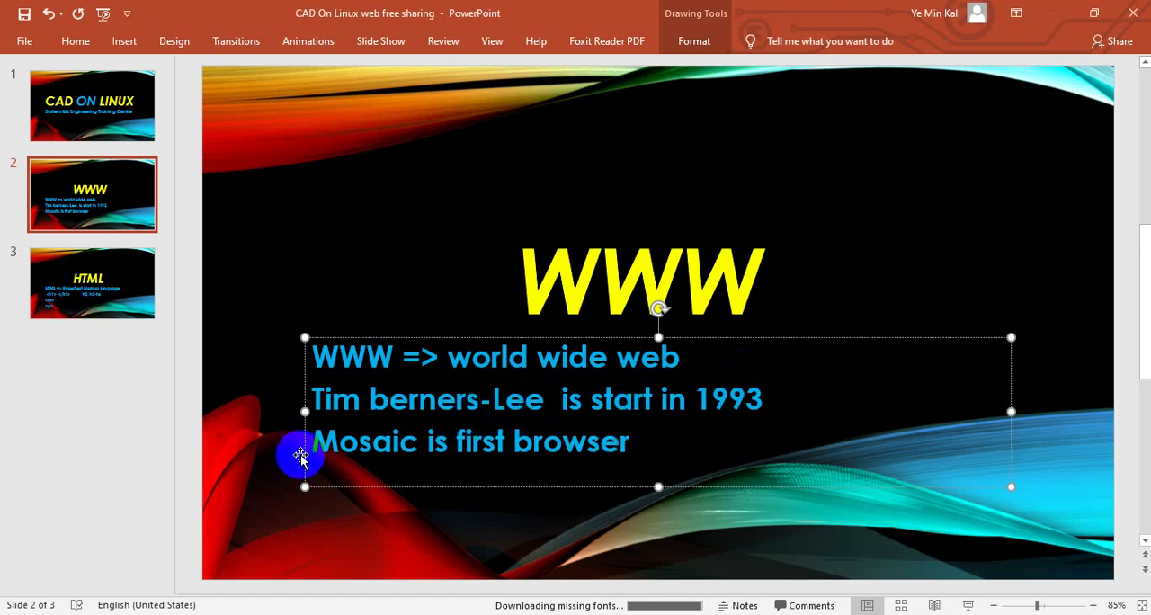
- Open the HTML slide and click into its title and tag list
{"action": "key", "text": "Return"}
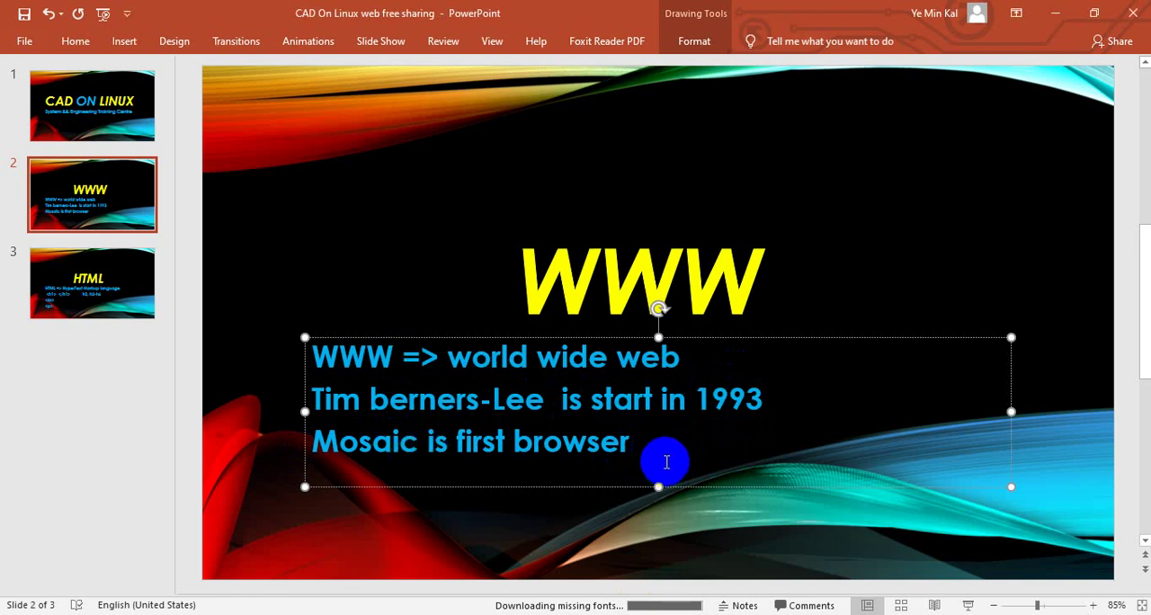
{"action": "left_click", "coordinate": [458, 512]}
{"action": "left_click", "coordinate": [91, 283]}
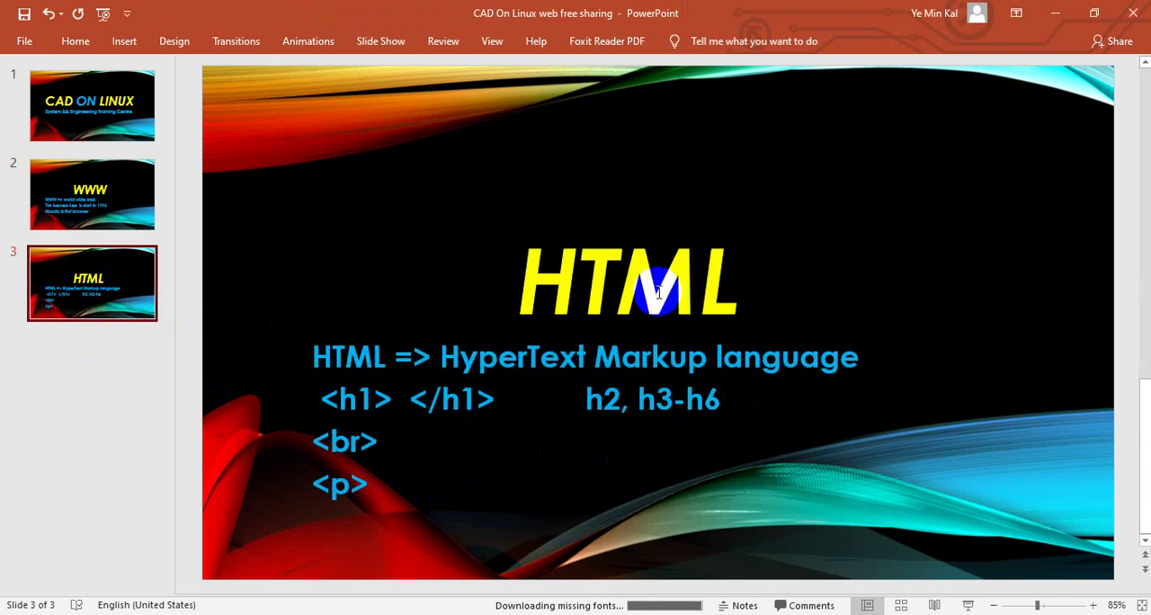
{"action": "left_click", "coordinate": [709, 276]}
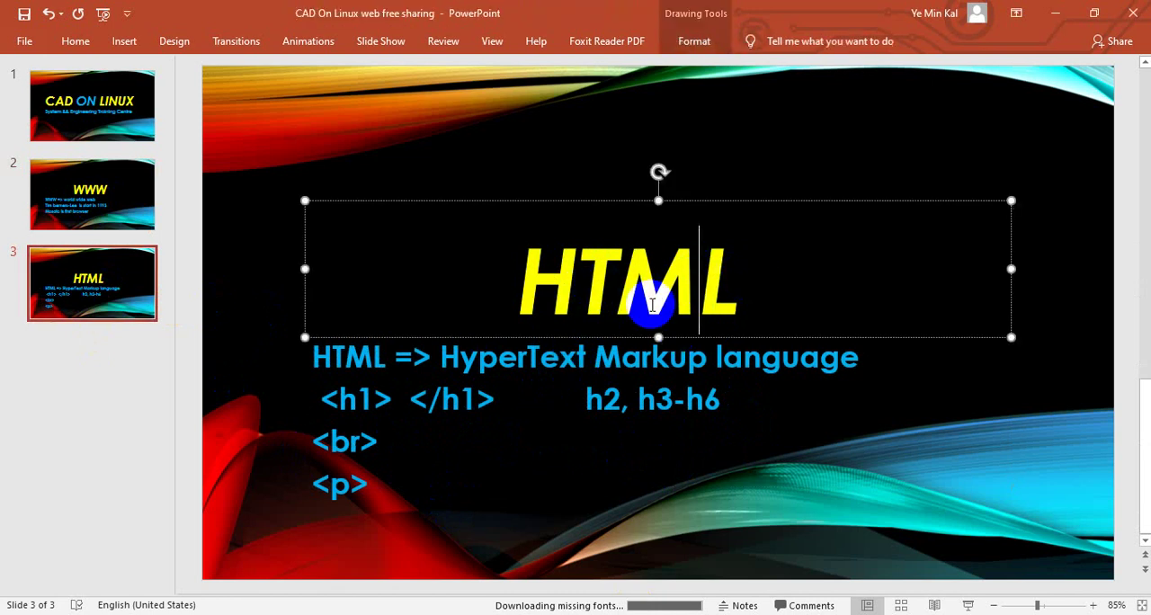
{"action": "left_click", "coordinate": [747, 359]}
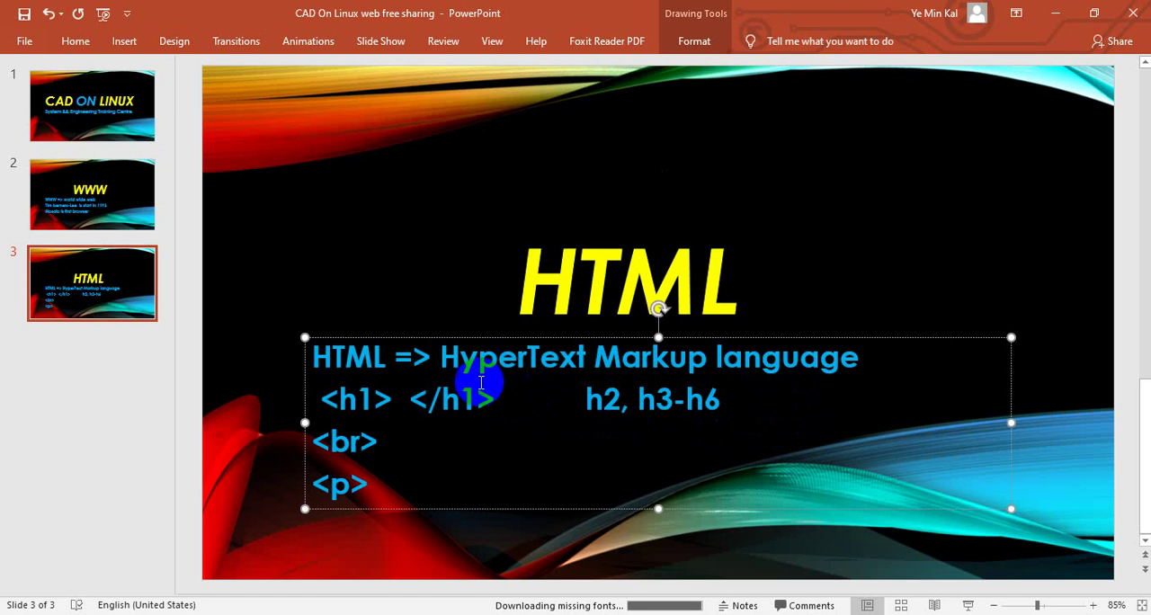
{"action": "left_click", "coordinate": [521, 357]}
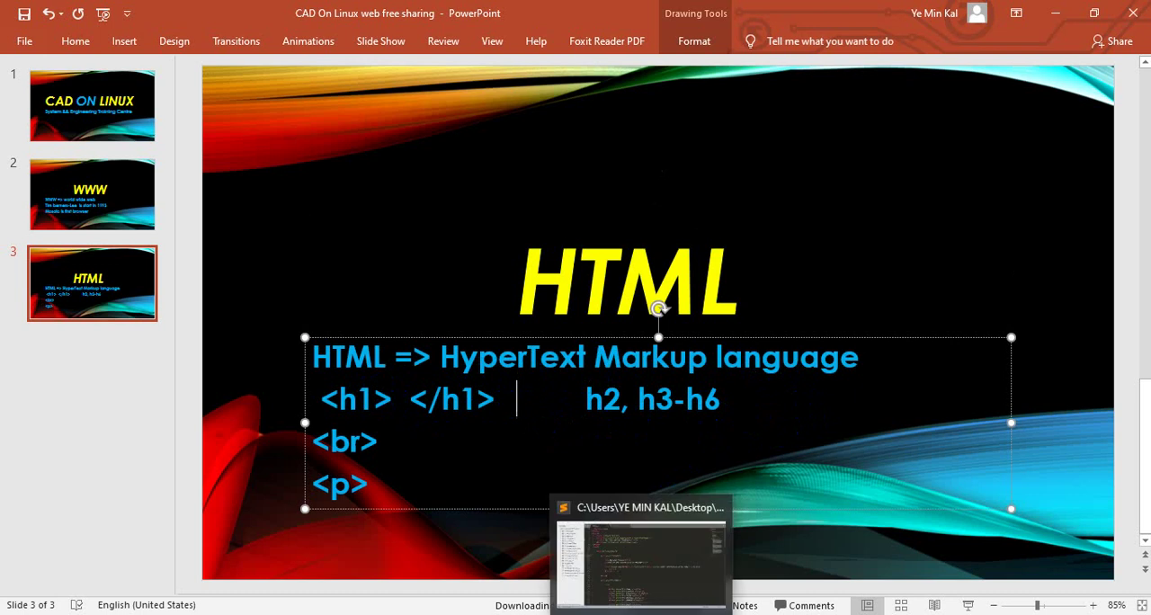
- Close the style.css and index.html tabs and minimize Sublime Text
{"action": "left_click", "coordinate": [640, 562]}
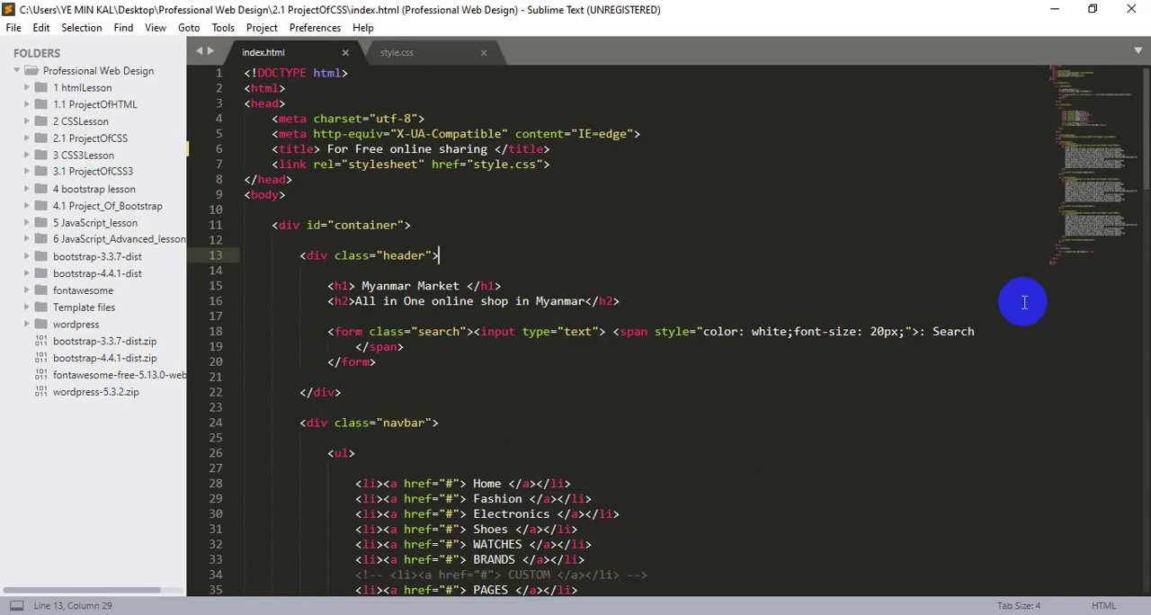
{"action": "left_click", "coordinate": [1054, 9]}
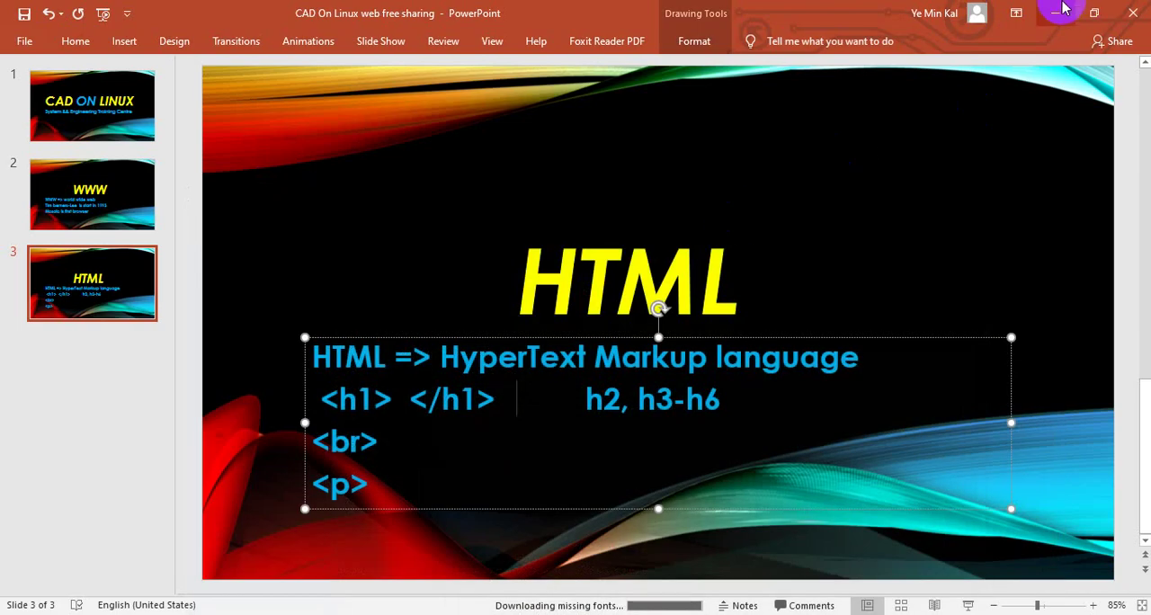
{"action": "left_click", "coordinate": [688, 604]}
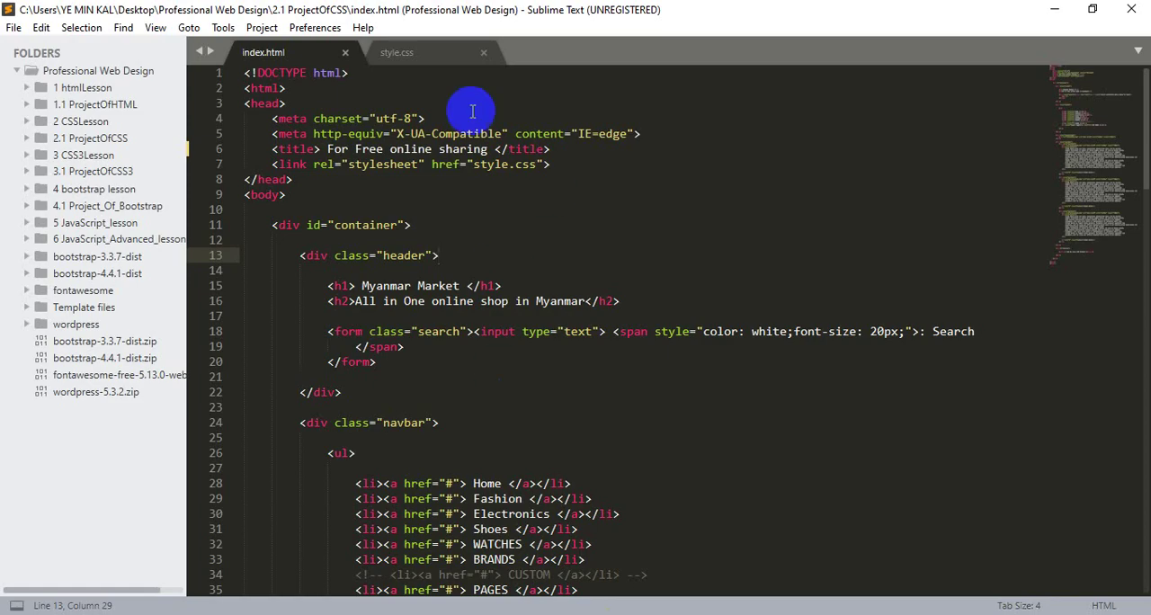
{"action": "left_click", "coordinate": [482, 52]}
{"action": "left_click", "coordinate": [345, 52]}
{"action": "left_click", "coordinate": [1054, 9]}
{"action": "left_click", "coordinate": [901, 184]}
- Launch Notepad from the Run prompt and erase the doctype text
{"action": "key", "text": "super+r"}
{"action": "type", "text": "notepad"}
{"action": "key", "text": "Return"}
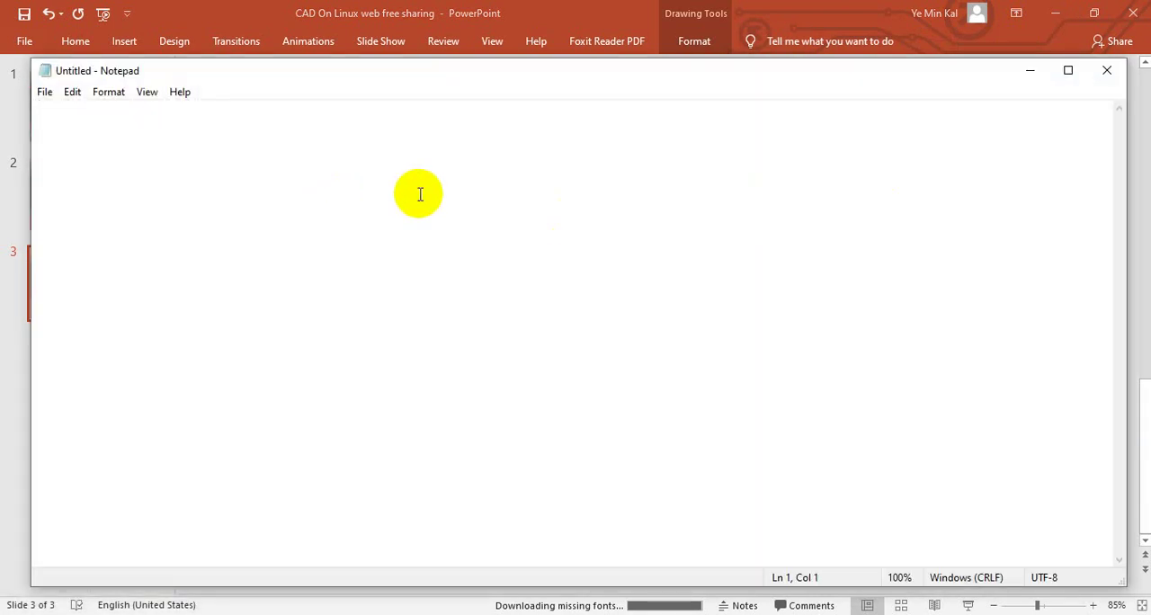
{"action": "type", "text": "<!"}
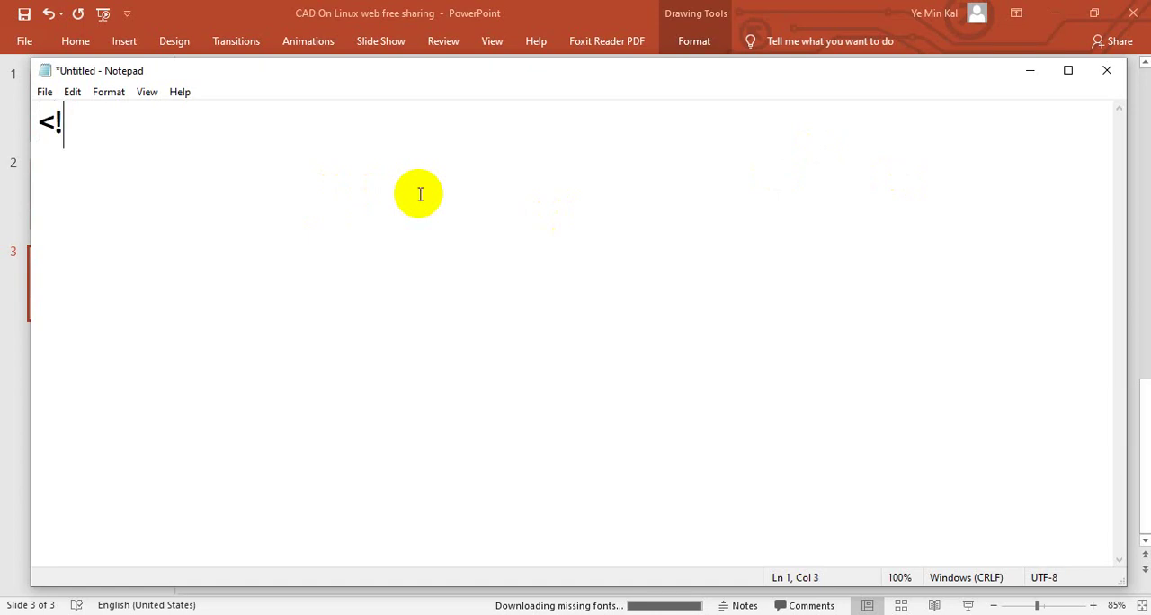
{"action": "type", "text": "doc"}
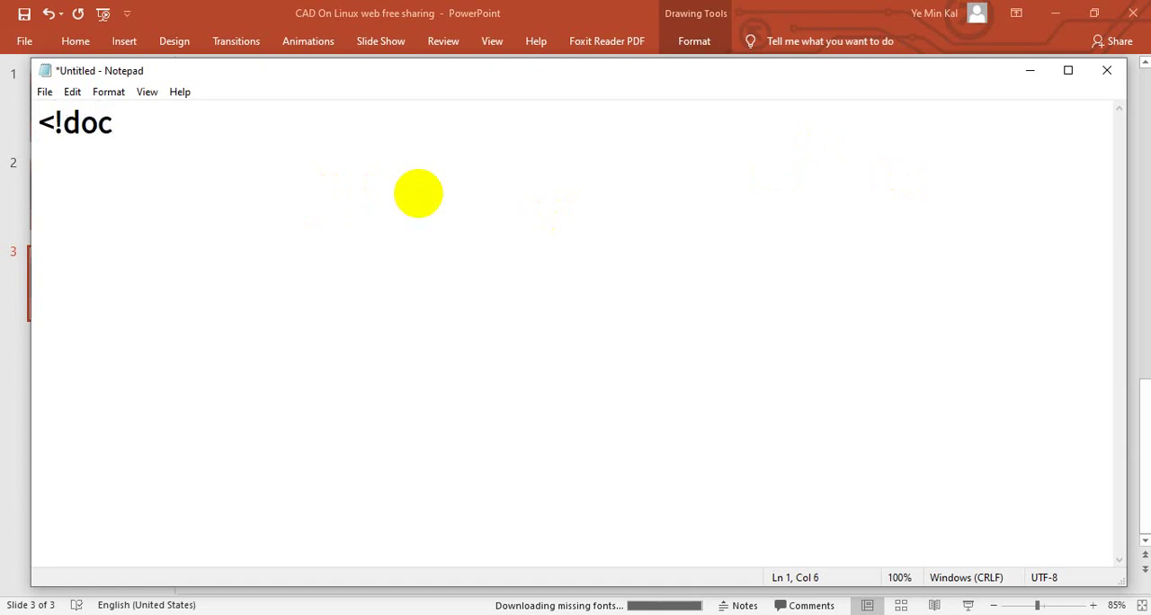
{"action": "type", "text": "type"}
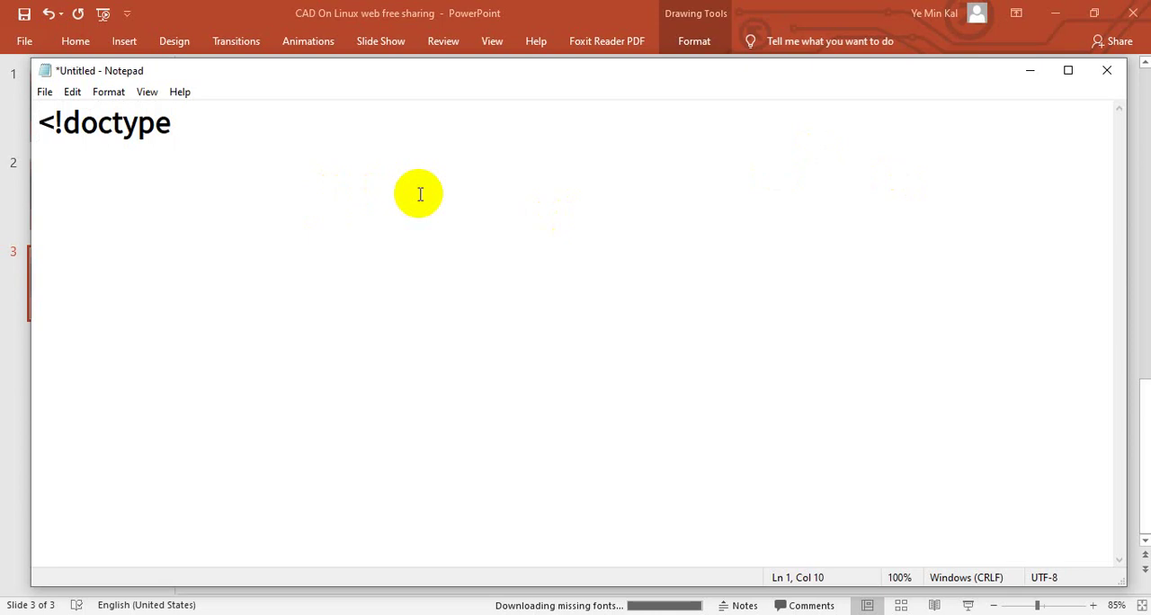
{"action": "key", "text": "BackSpace"}
{"action": "key", "text": "BackSpace"}
{"action": "key", "text": "BackSpace"}
{"action": "key", "text": "BackSpace"}
{"action": "key", "text": "BackSpace"}
{"action": "key", "text": "BackSpace"}
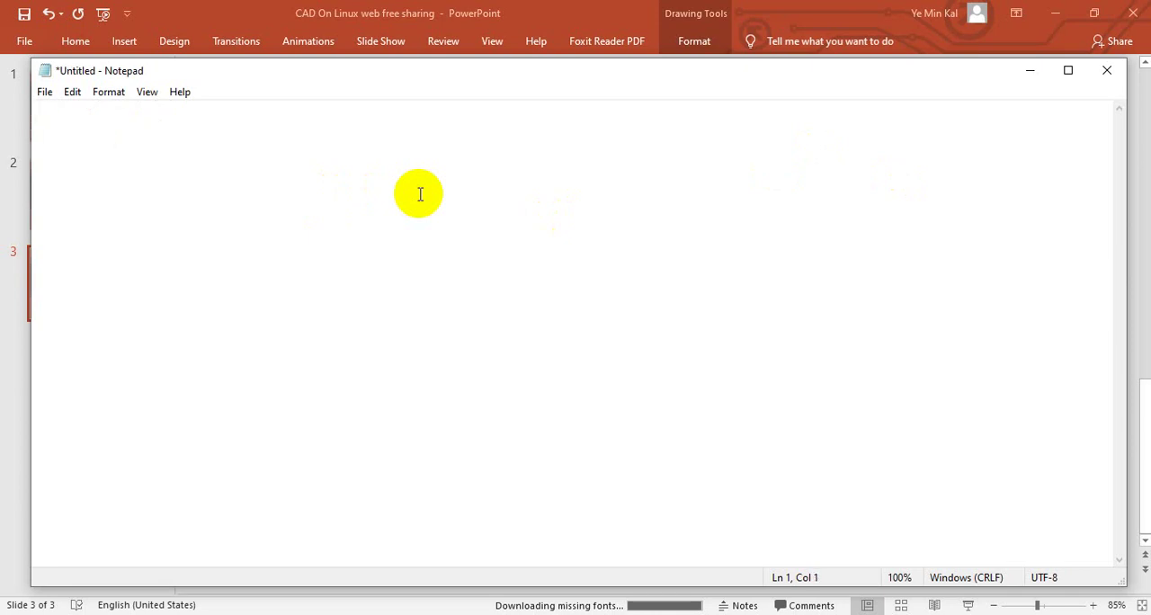
{"action": "type", "text": "<html"}
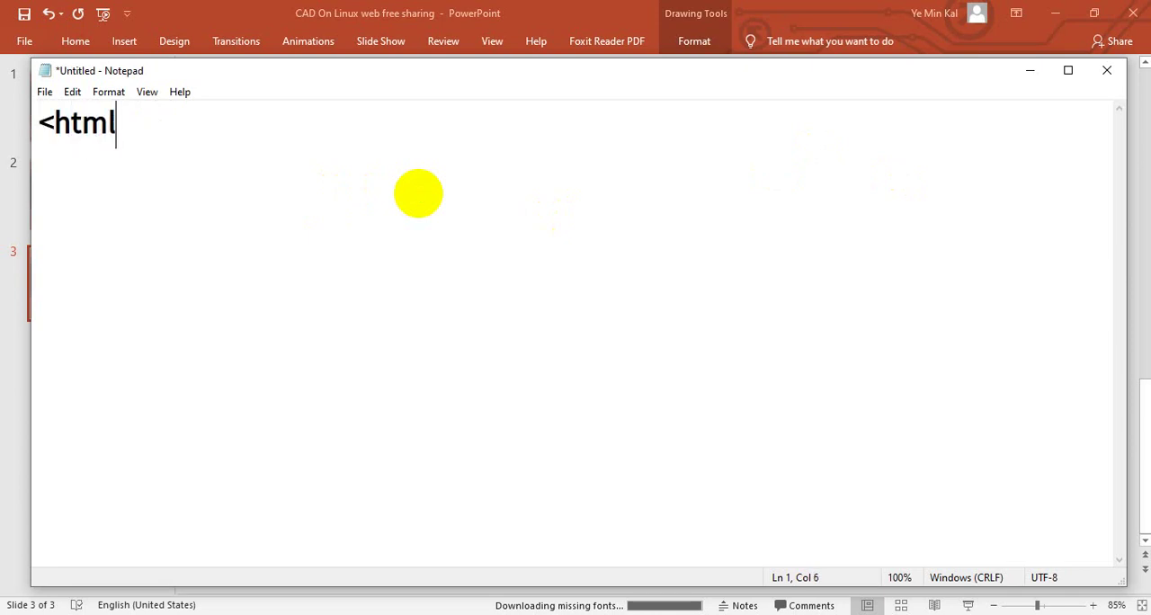
{"action": "type", "text": "> </h"}
{"action": "type", "text": "tml"}
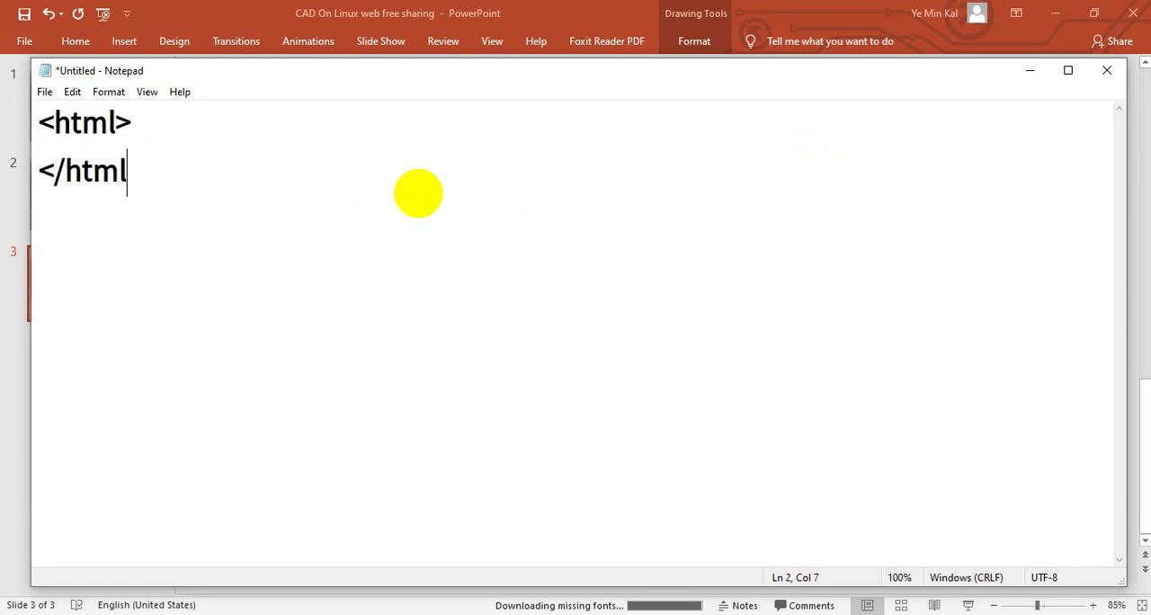
{"action": "type", "text": ">"}
- Write the <html>, <head></head>, <body></body>, </html> lines, then return to the document start
{"action": "key", "text": "Return"}
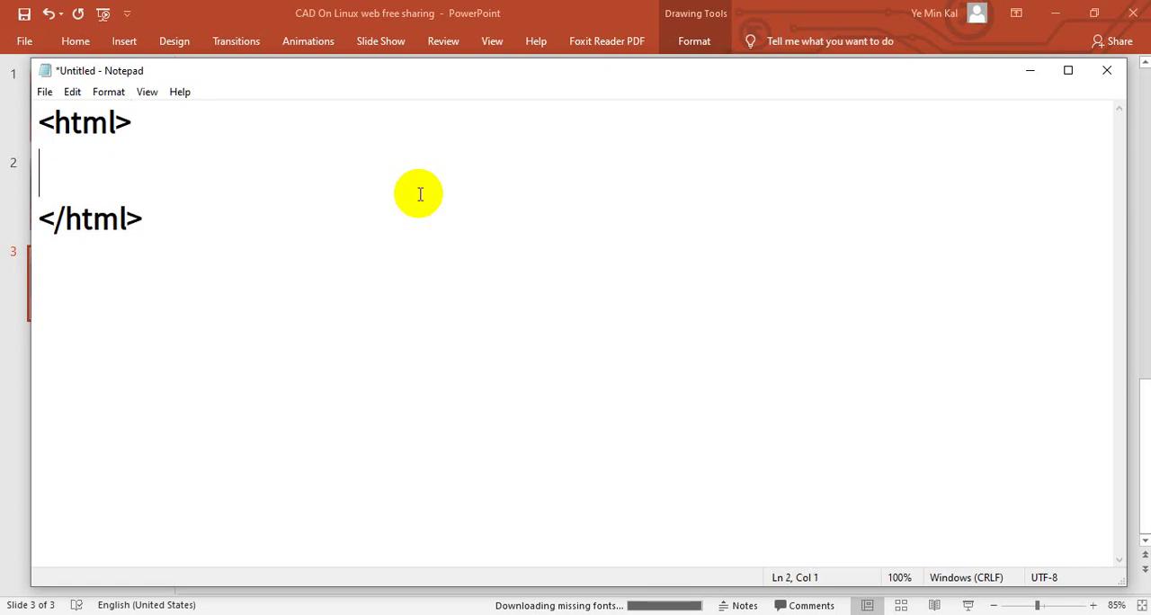
{"action": "type", "text": "<head>"}
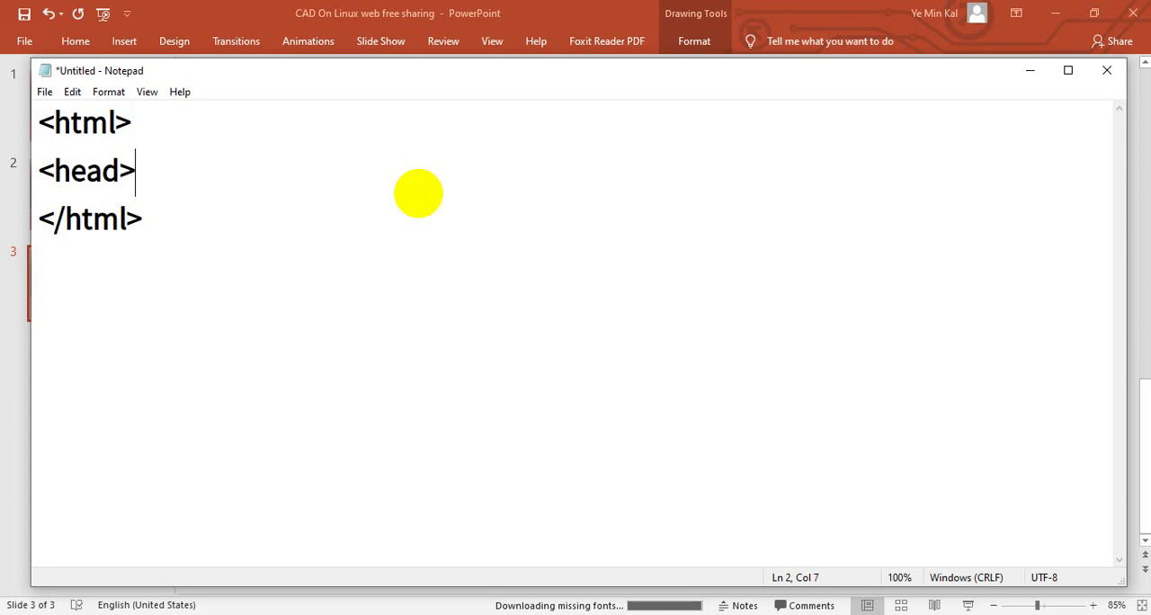
{"action": "key", "text": "Return"}
{"action": "type", "text": "</"}
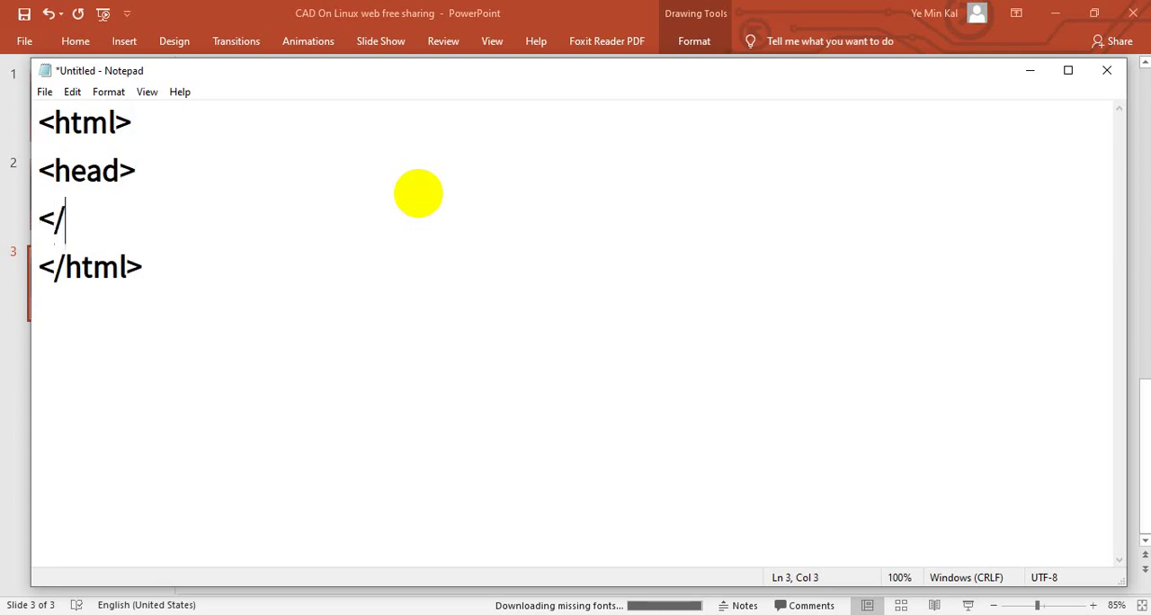
{"action": "type", "text": "head>"}
{"action": "key", "text": "Return"}
{"action": "type", "text": "<"}
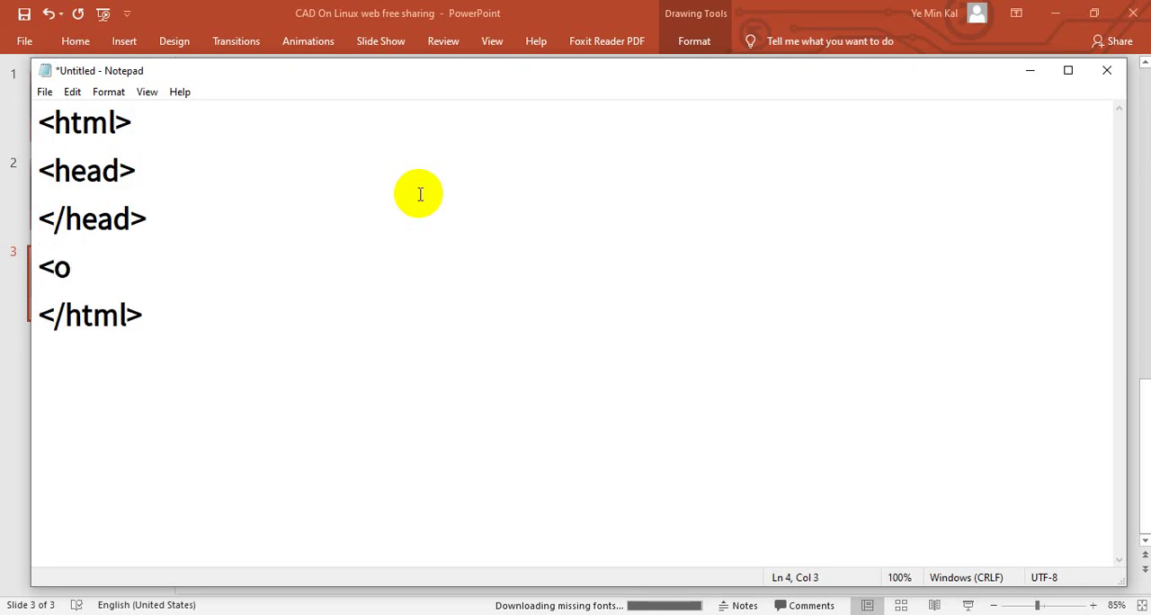
{"action": "type", "text": "body>"}
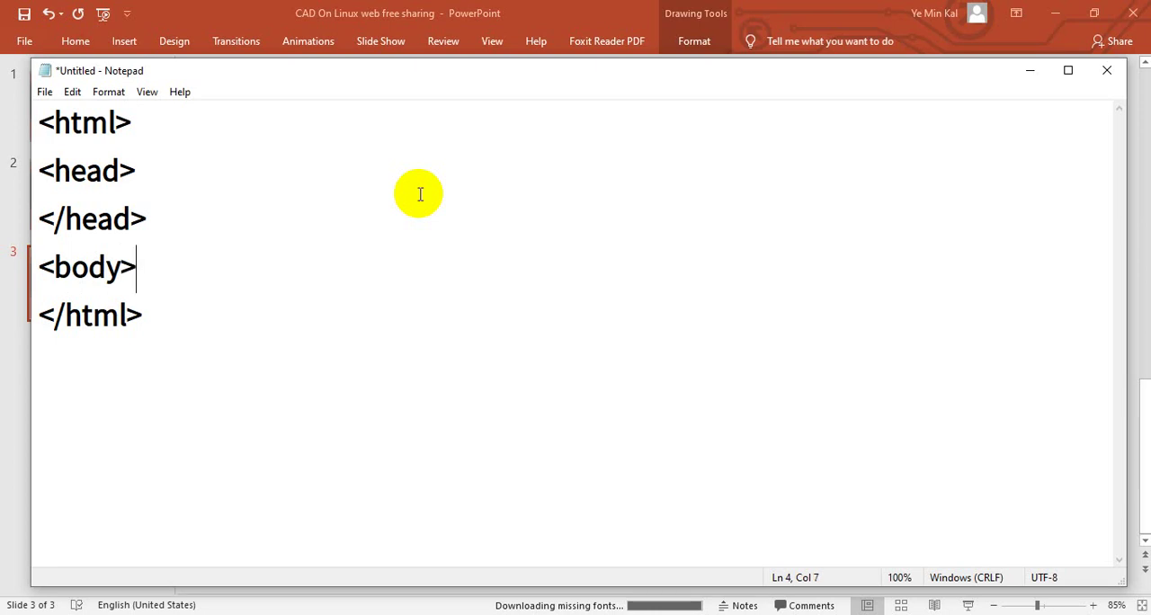
{"action": "key", "text": "Return"}
{"action": "type", "text": "</"}
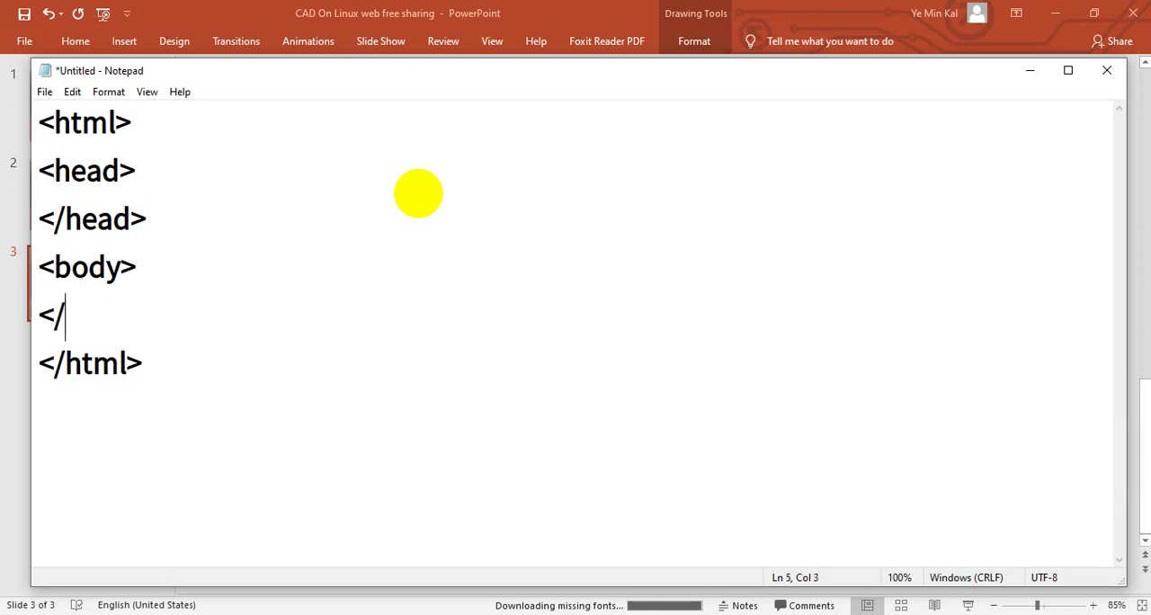
{"action": "type", "text": "body<"}
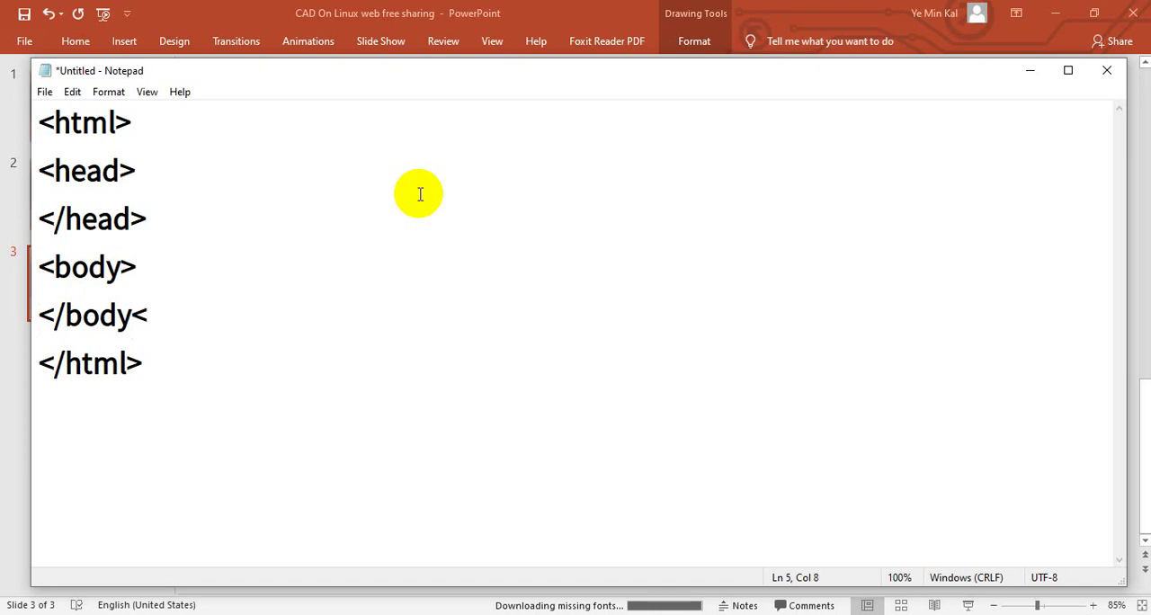
{"action": "key", "text": "BackSpace"}
{"action": "type", "text": ">"}
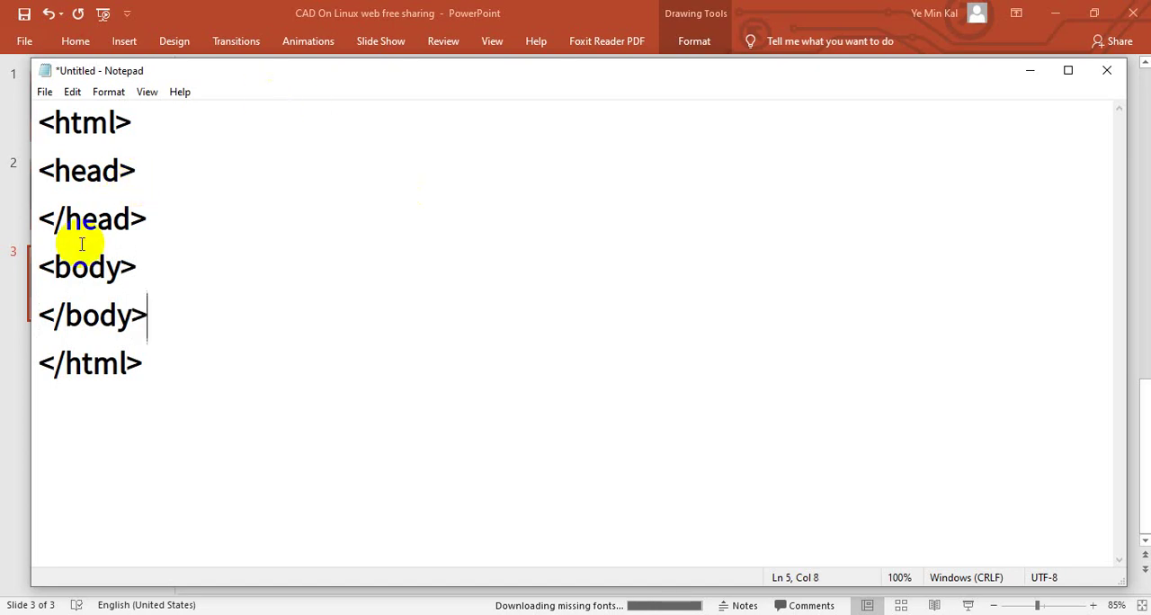
{"action": "left_click", "coordinate": [140, 286]}
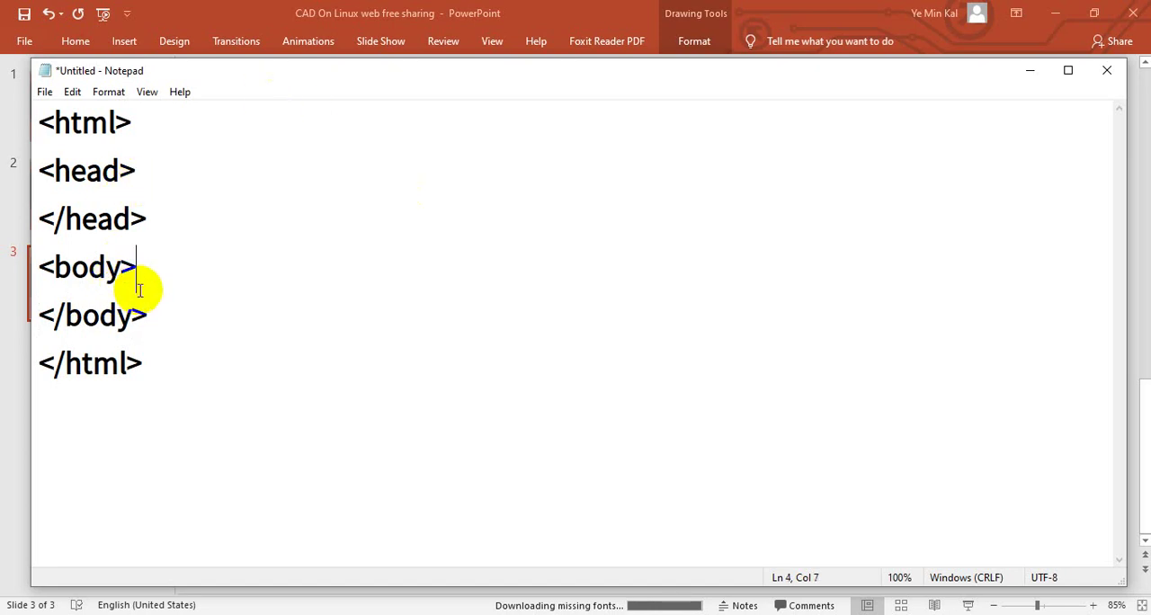
{"action": "left_click", "coordinate": [160, 125]}
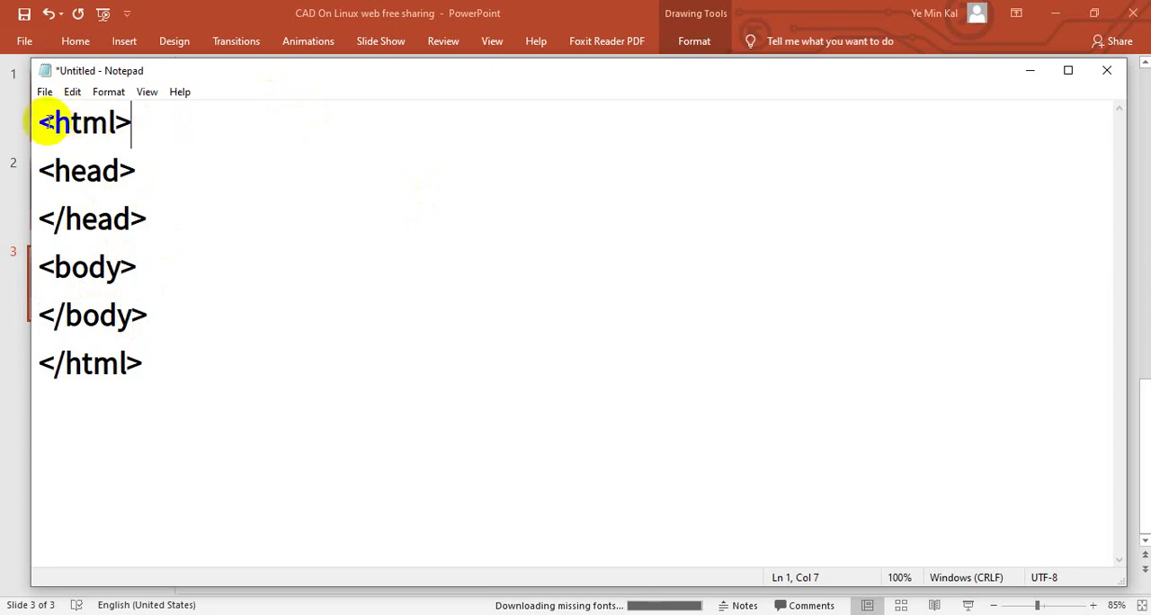
{"action": "left_click", "coordinate": [41, 123]}
{"action": "type", "text": "<!Doctype "}
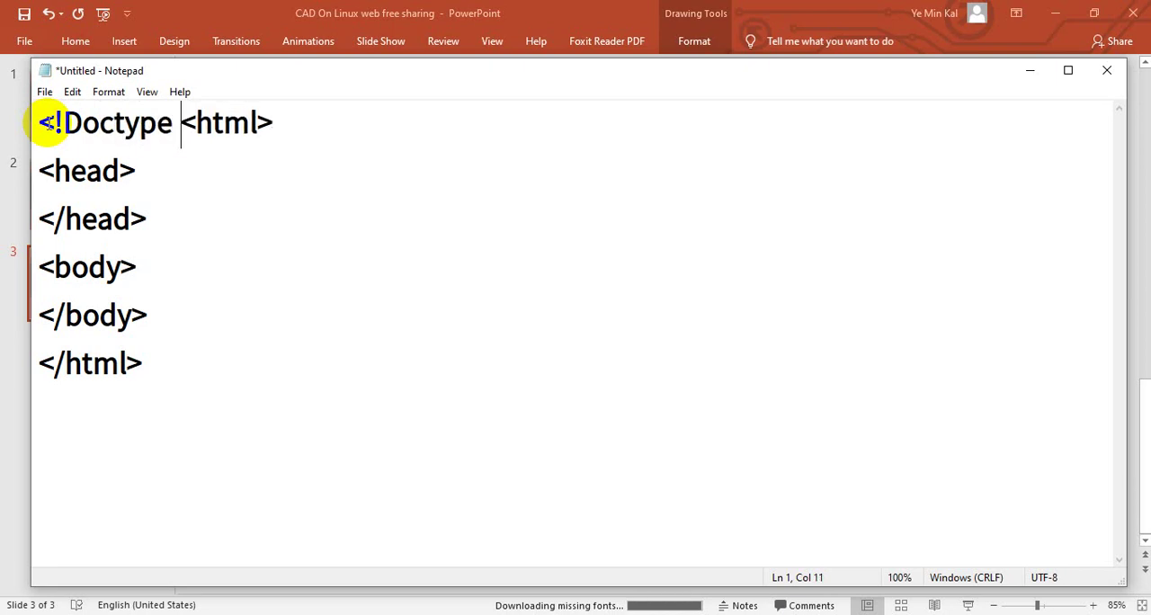
{"action": "type", "text": "Ht"}
- Type <!Doctype html> on its own top line, fixing the typo
{"action": "key", "text": "BackSpace"}
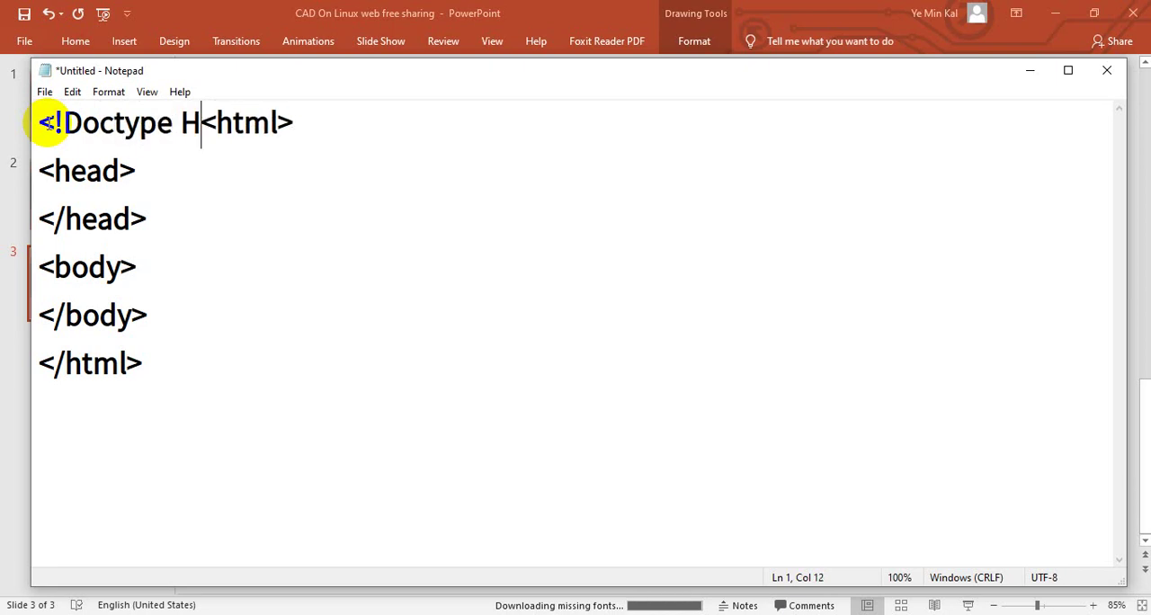
{"action": "key", "text": "BackSpace"}
{"action": "type", "text": "html"}
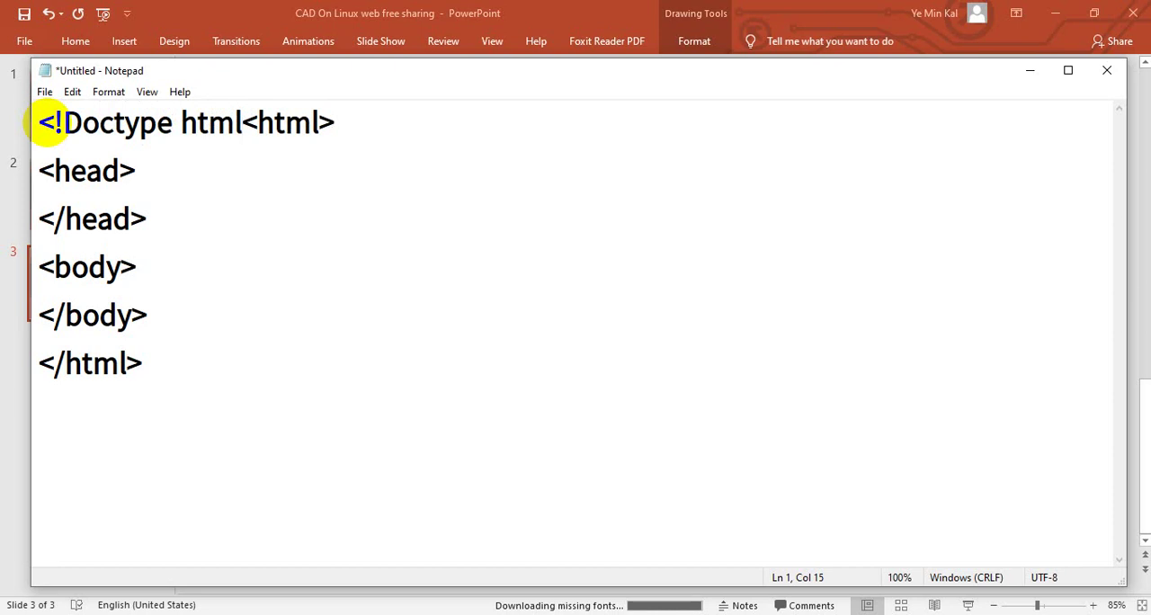
{"action": "type", "text": ">"}
{"action": "key", "text": "Return"}
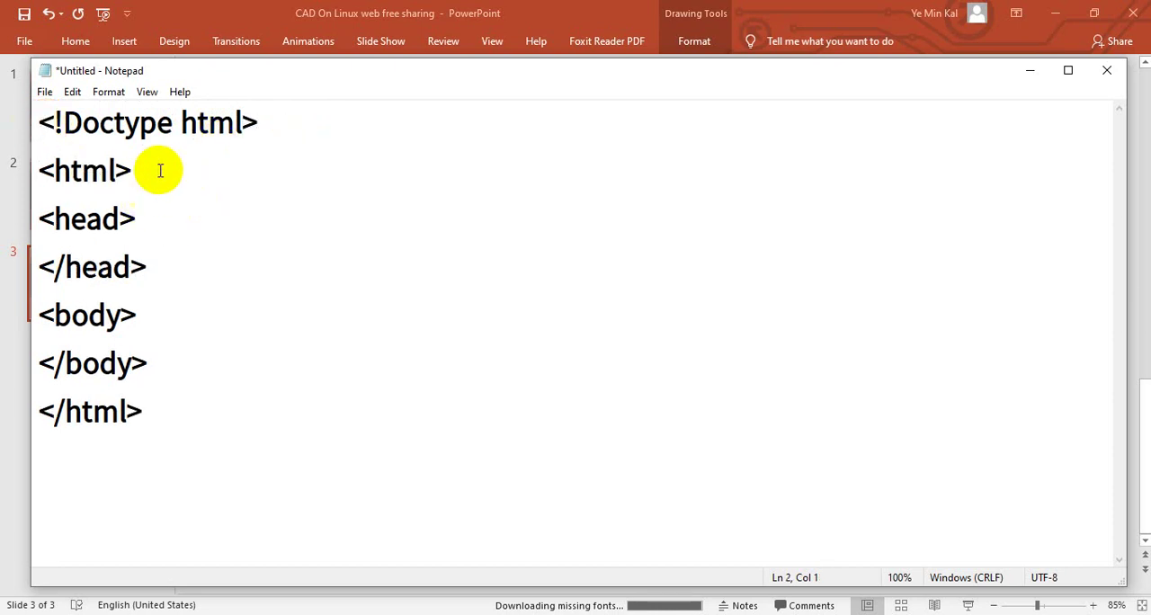
- Add an indented <title> this is html </title> line inside the head
{"action": "left_click", "coordinate": [117, 267]}
{"action": "left_click", "coordinate": [148, 218]}
{"action": "key", "text": "Return"}
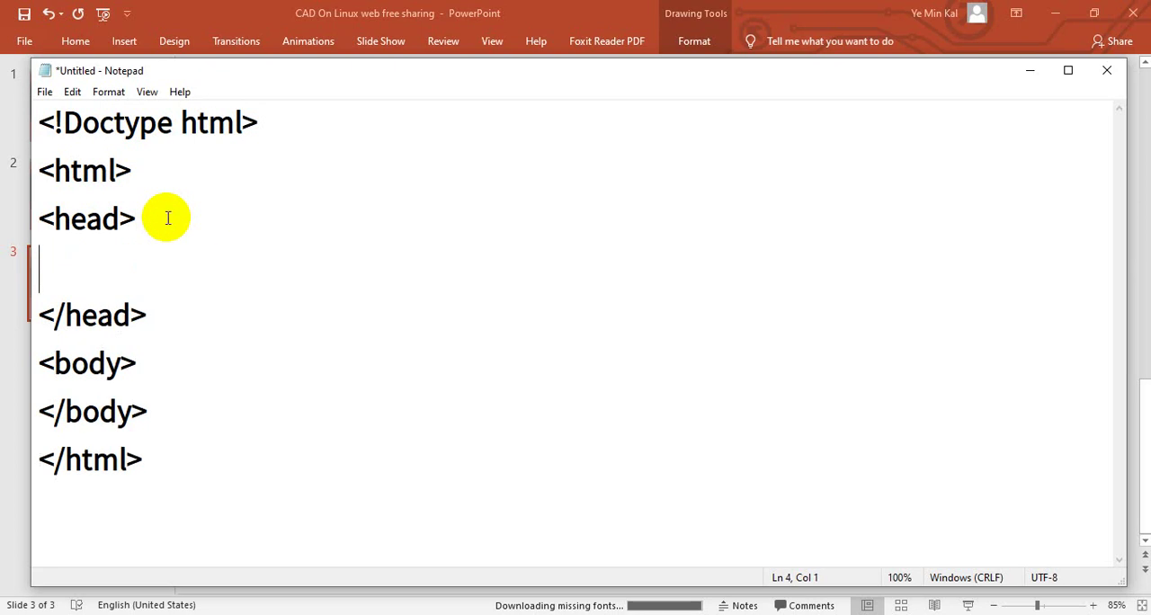
{"action": "key", "text": "Tab"}
{"action": "type", "text": "ti"}
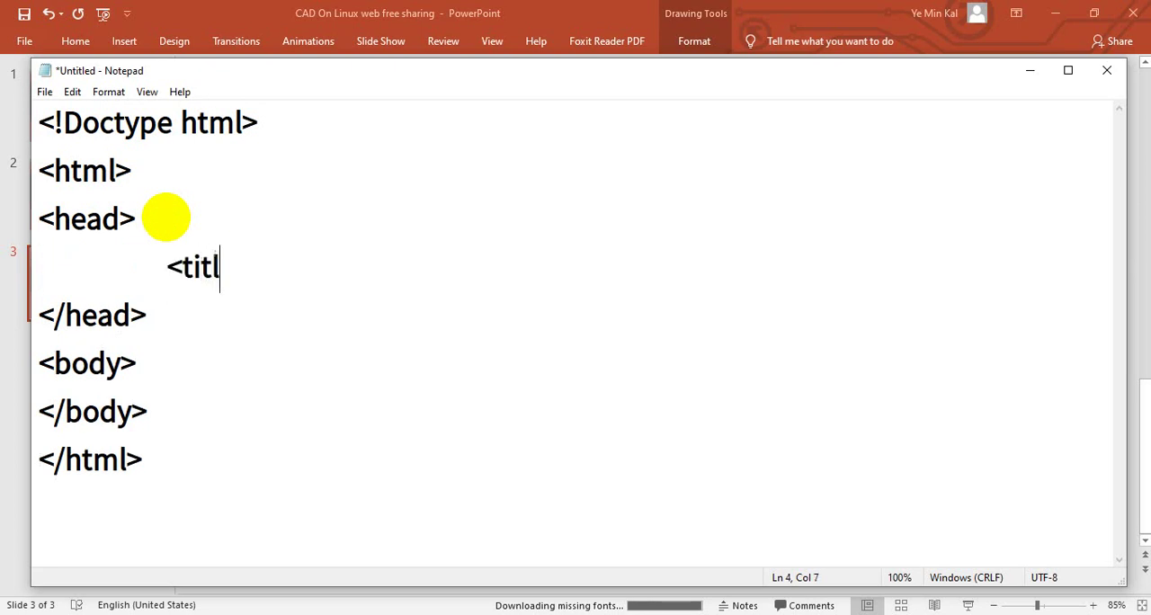
{"action": "type", "text": "e> </t"}
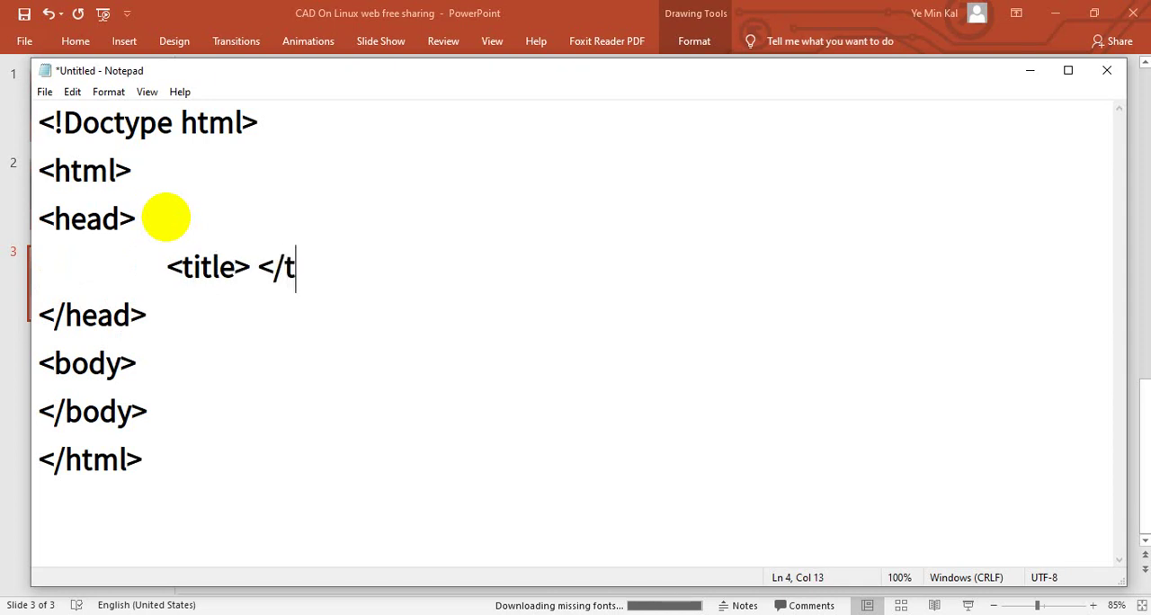
{"action": "type", "text": "itle"}
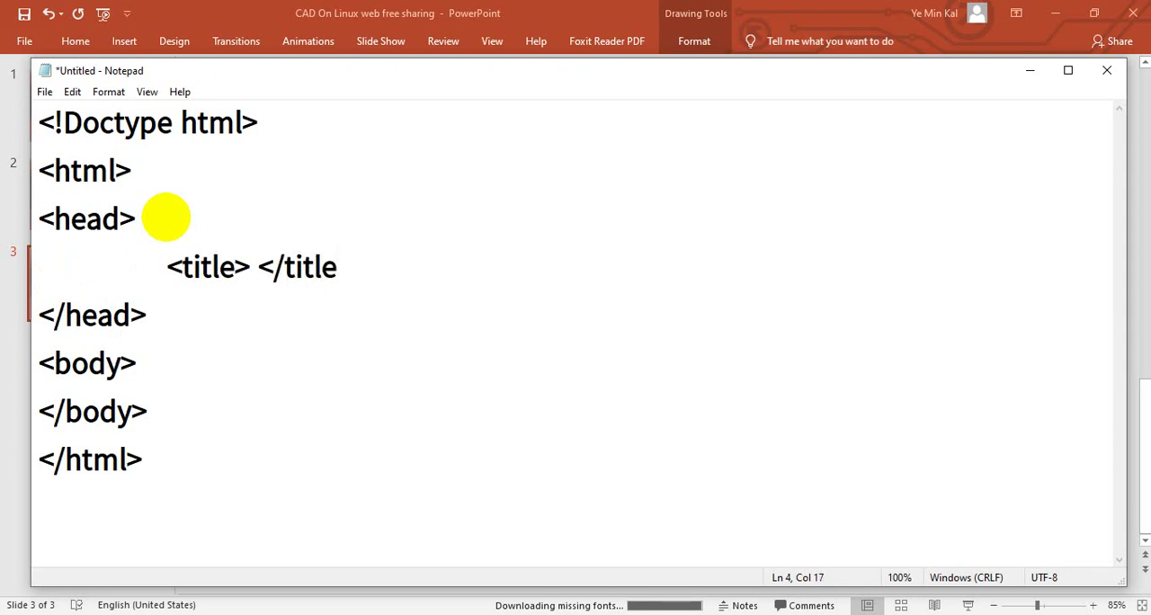
{"action": "type", "text": ">"}
{"action": "left_click", "coordinate": [254, 267]}
{"action": "type", "text": "H"}
{"action": "key", "text": "BackSpace"}
{"action": "type", "text": "this is html"}
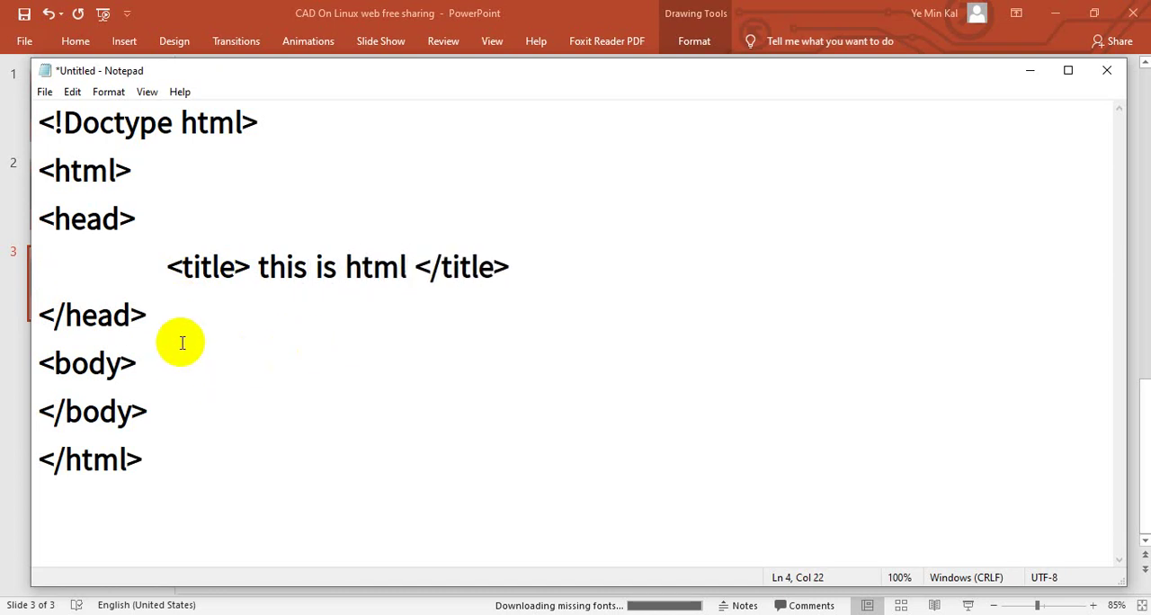
- Add a blank line after <body> and begin saving the page
{"action": "left_click", "coordinate": [143, 369]}
{"action": "key", "text": "Return"}
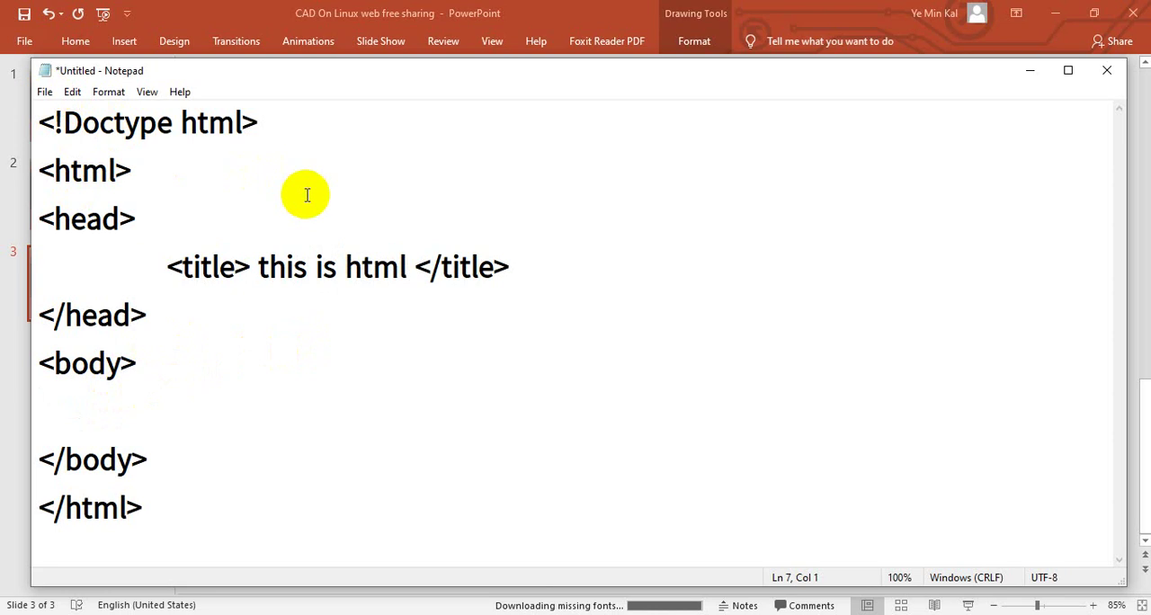
{"action": "key", "text": "ctrl+s"}
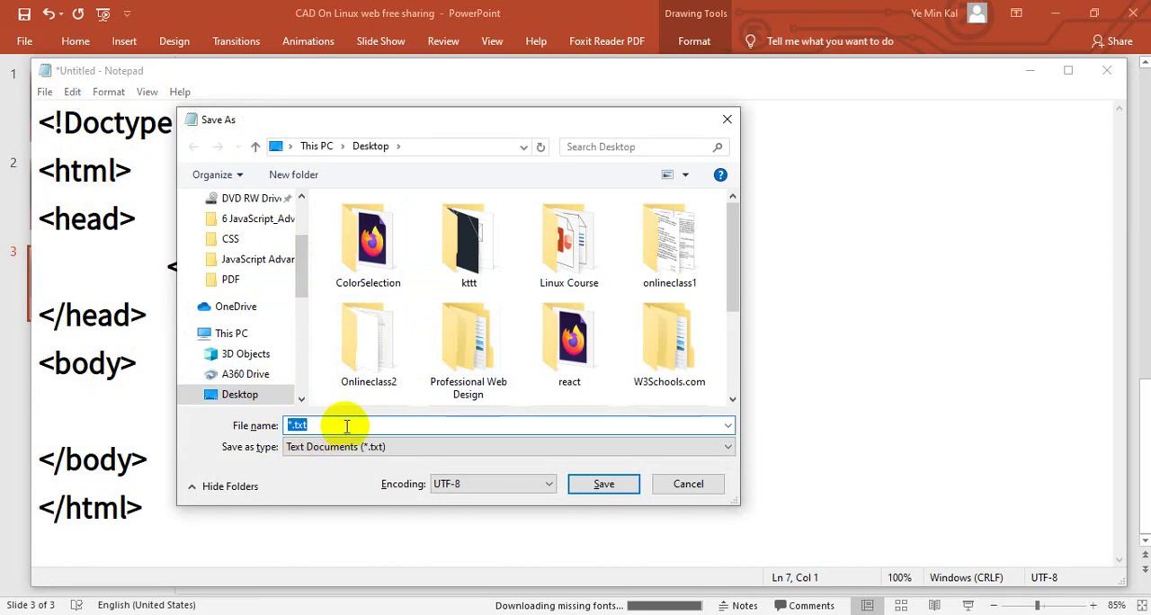
{"action": "type", "text": "h"}
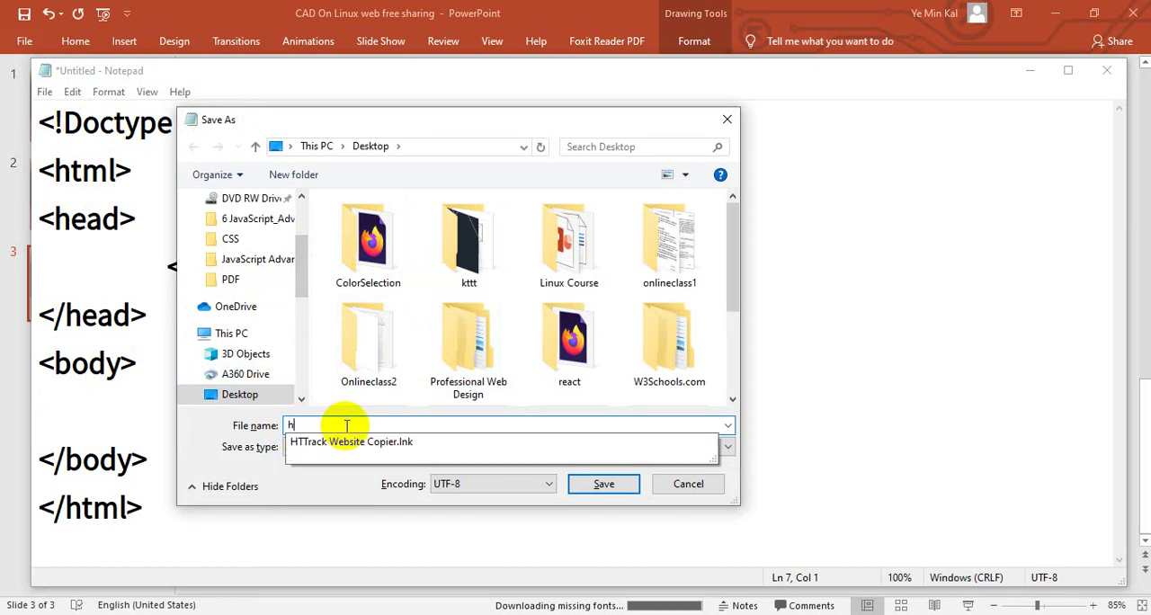
- Save the page to the Desktop as first.html with file type All Files
{"action": "key", "text": "BackSpace"}
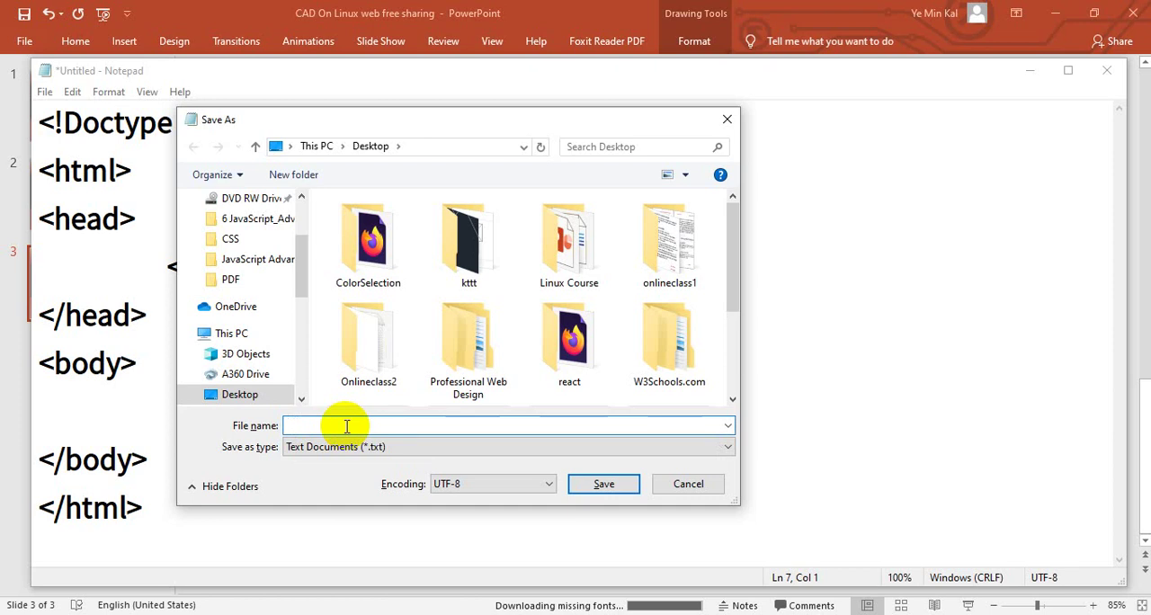
{"action": "type", "text": "fi"}
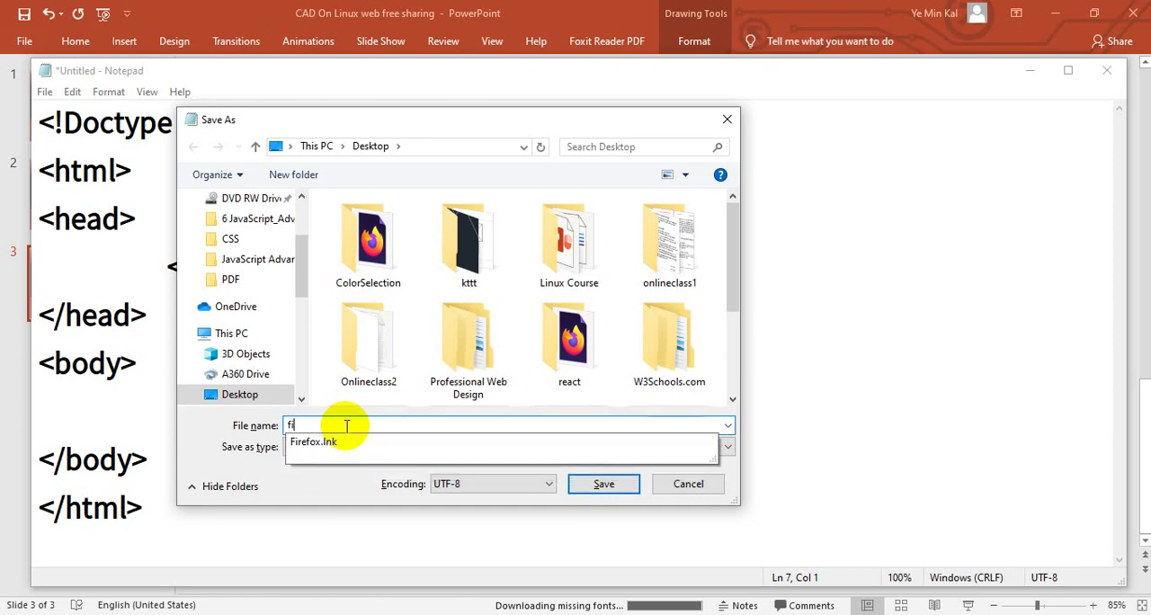
{"action": "type", "text": "rst.html"}
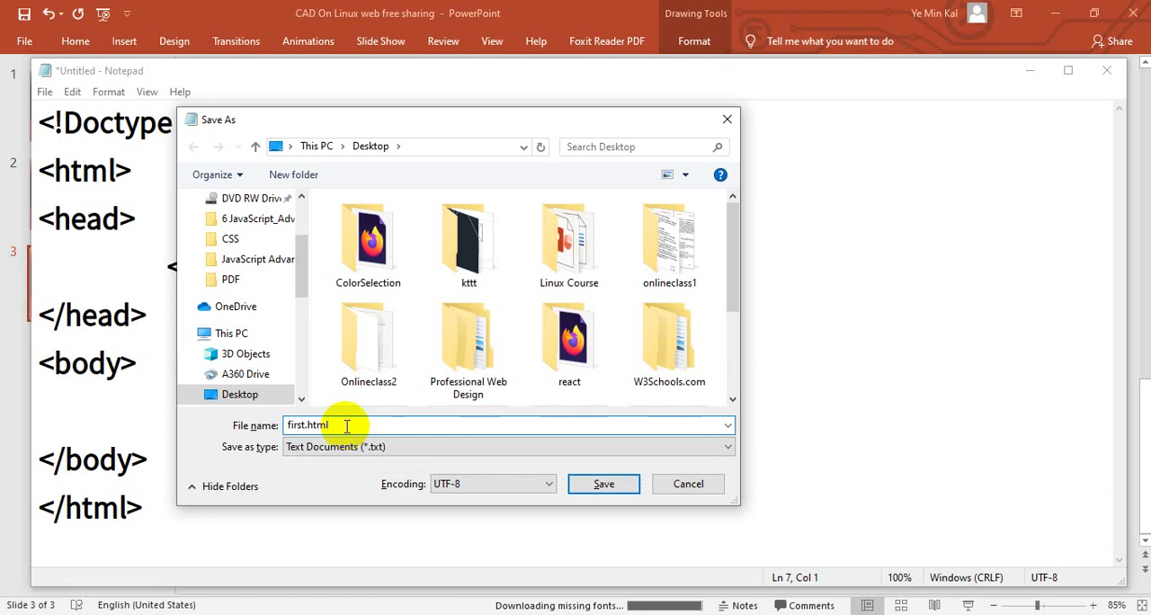
{"action": "left_click", "coordinate": [359, 446]}
{"action": "left_click", "coordinate": [302, 476]}
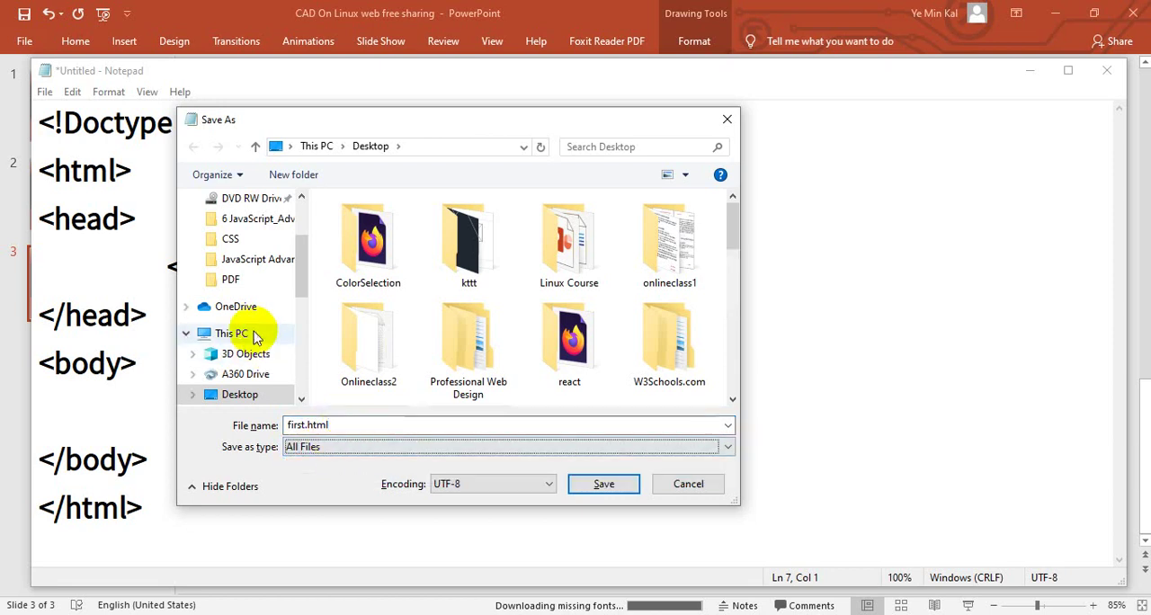
{"action": "left_click", "coordinate": [239, 394]}
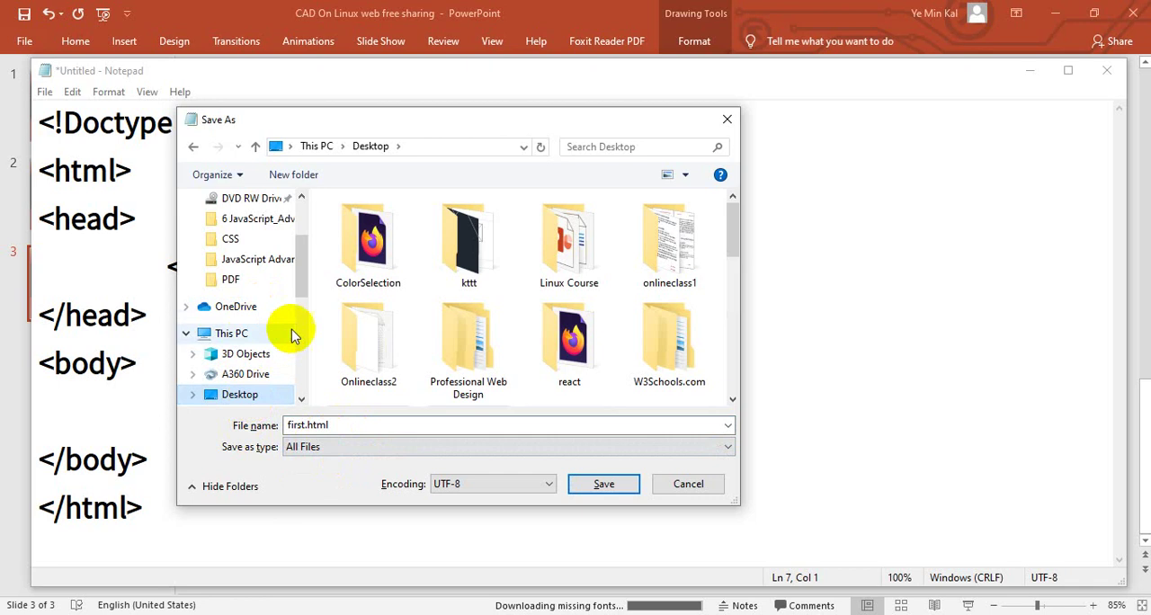
{"action": "scroll", "coordinate": [262, 317], "scroll_direction": "down", "scroll_amount": 2}
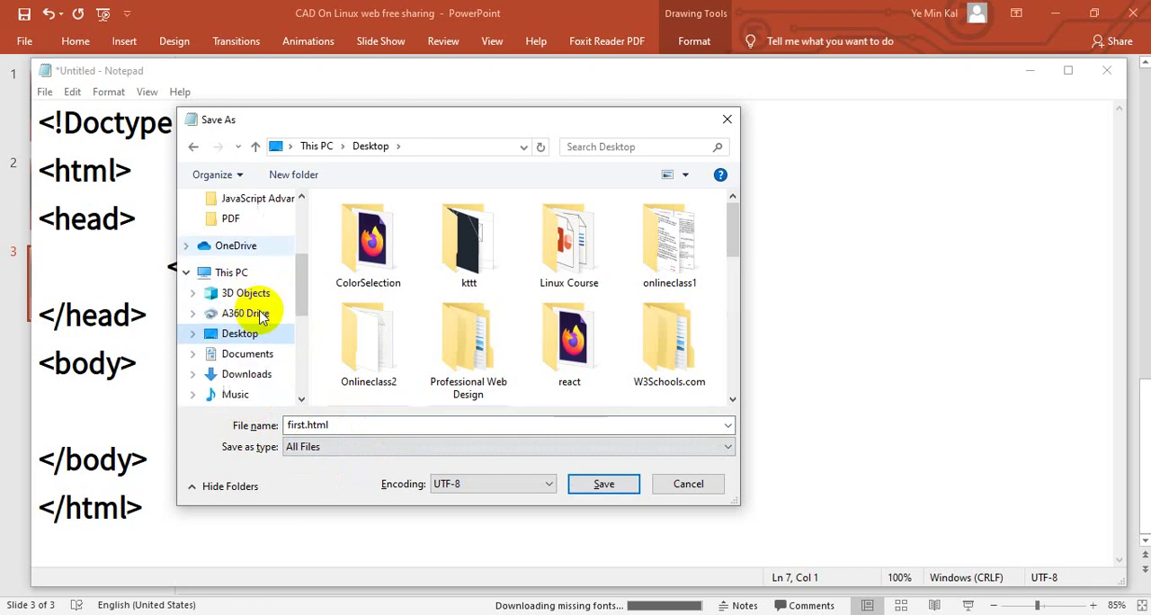
{"action": "left_click", "coordinate": [605, 483]}
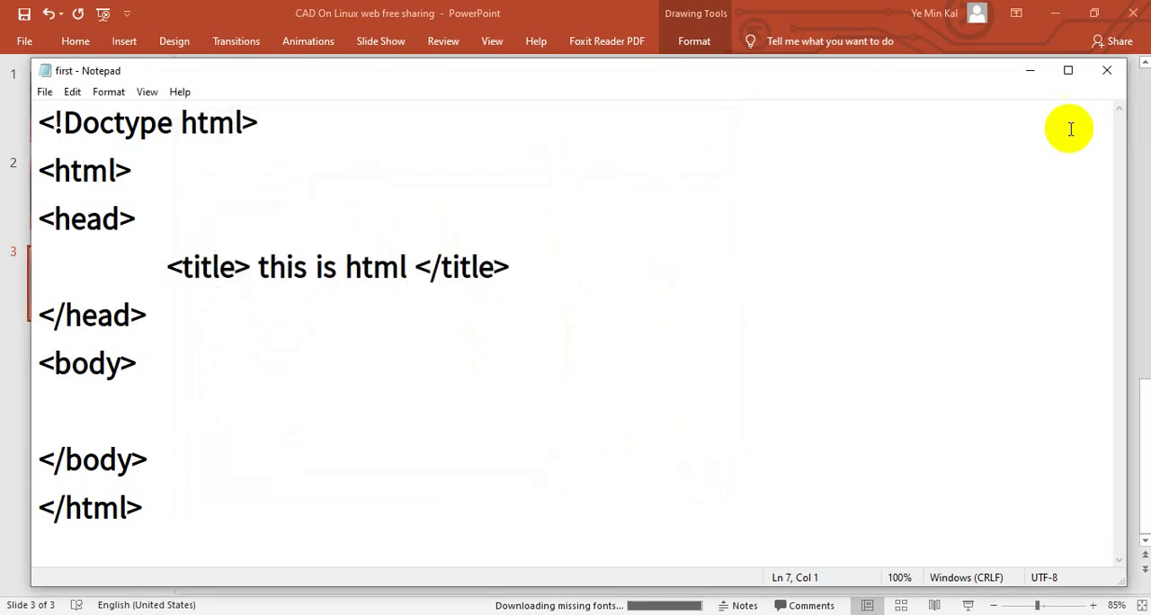
- Minimize Notepad, PowerPoint and Firefox, then refresh the desktop
{"action": "left_click", "coordinate": [1029, 77]}
{"action": "left_click", "coordinate": [1055, 12]}
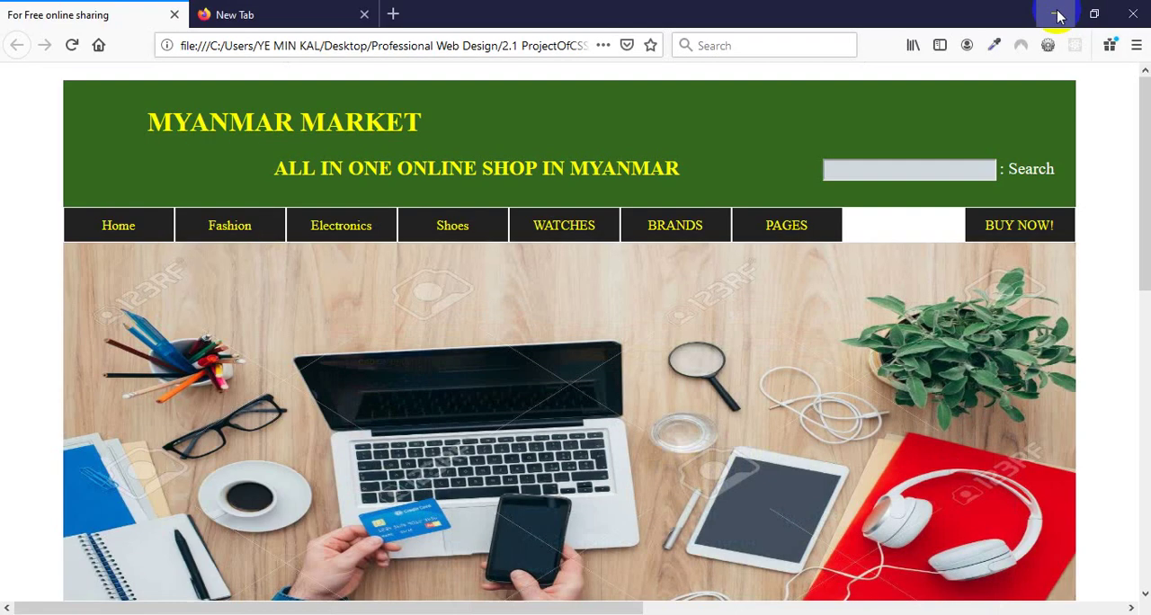
{"action": "left_click", "coordinate": [1059, 17]}
{"action": "right_click", "coordinate": [518, 106]}
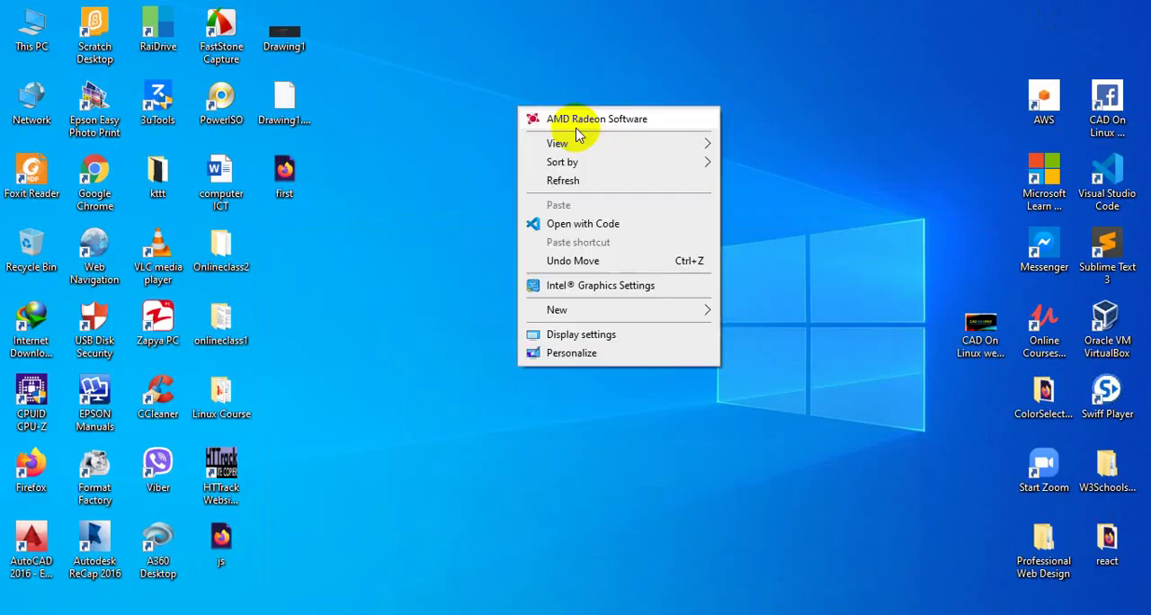
{"action": "left_click", "coordinate": [585, 182]}
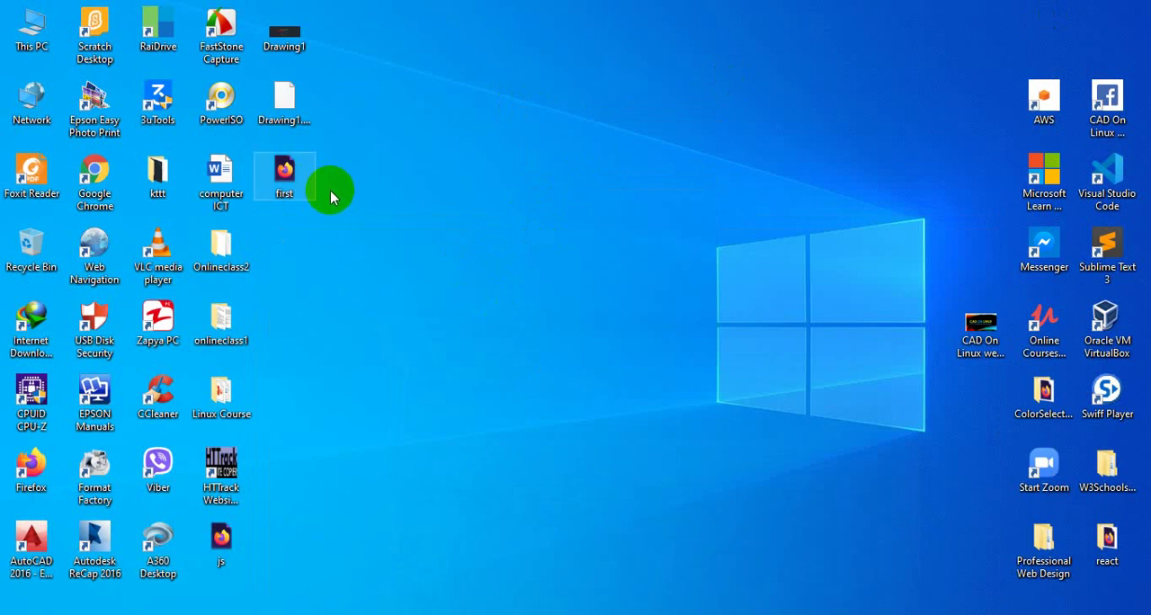
- Drag the first file icon into open desktop space and refresh the desktop
{"action": "right_click", "coordinate": [384, 135]}
{"action": "left_click", "coordinate": [429, 208]}
{"action": "left_click", "coordinate": [286, 171]}
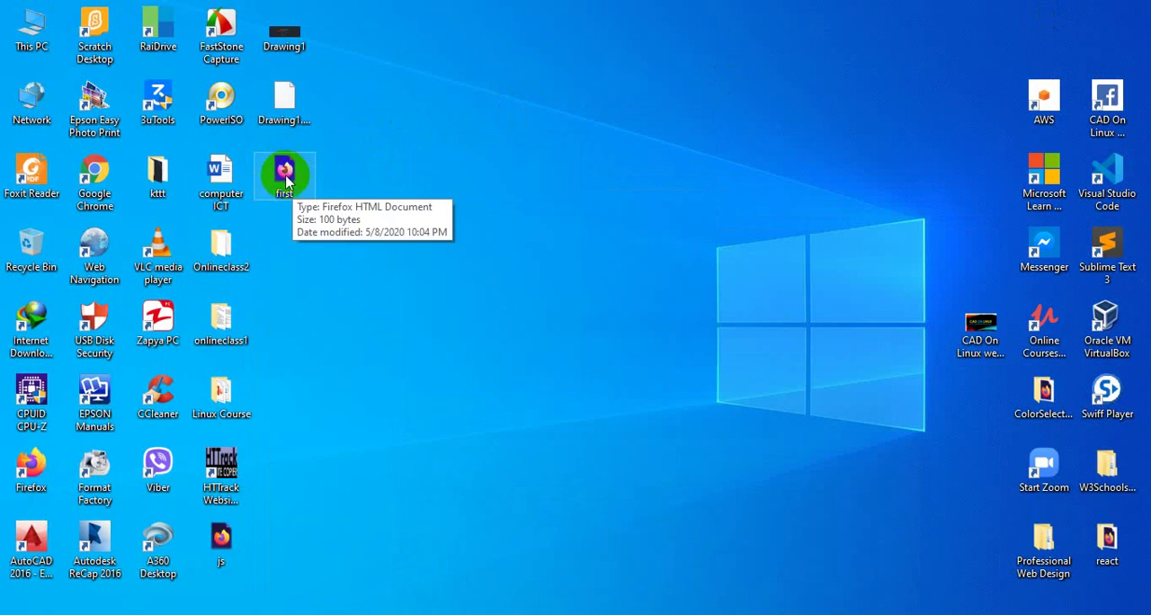
{"action": "left_click_drag", "start_coordinate": [286, 173], "coordinate": [486, 238]}
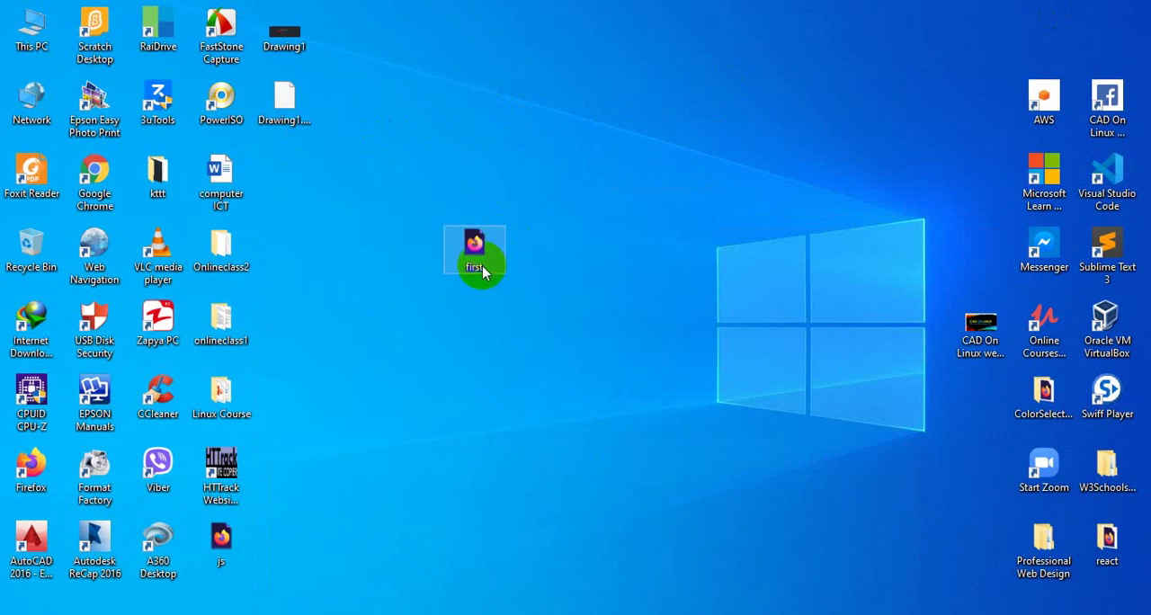
{"action": "right_click", "coordinate": [548, 180]}
{"action": "left_click", "coordinate": [594, 253]}
{"action": "right_click", "coordinate": [566, 180]}
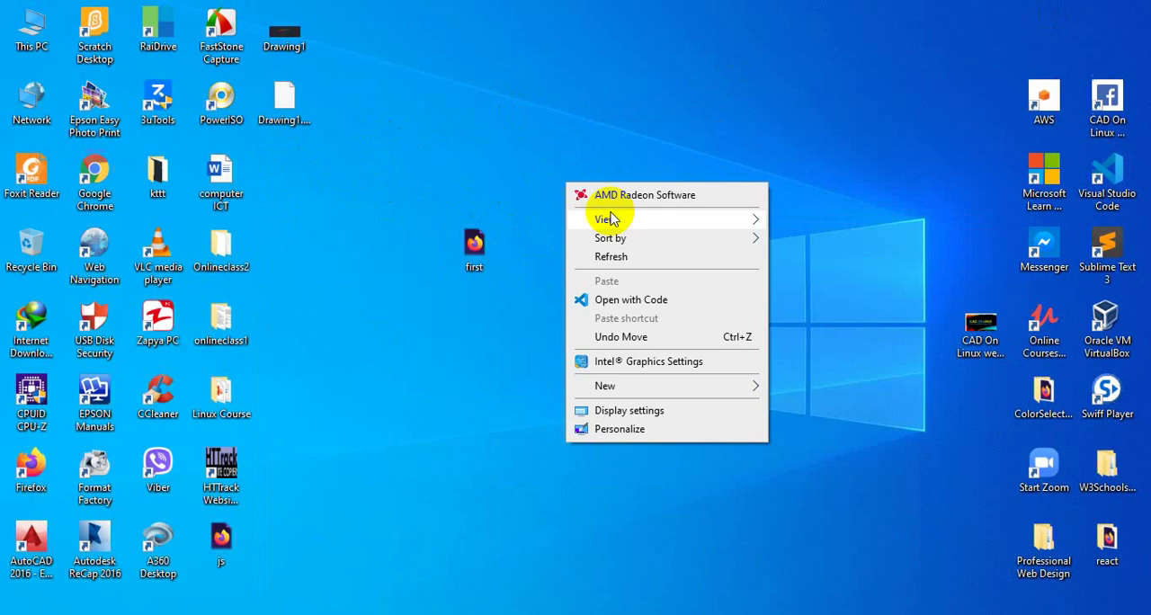
{"action": "left_click", "coordinate": [611, 257]}
- Select and then deselect the first file icon on the desktop
{"action": "left_click", "coordinate": [476, 252]}
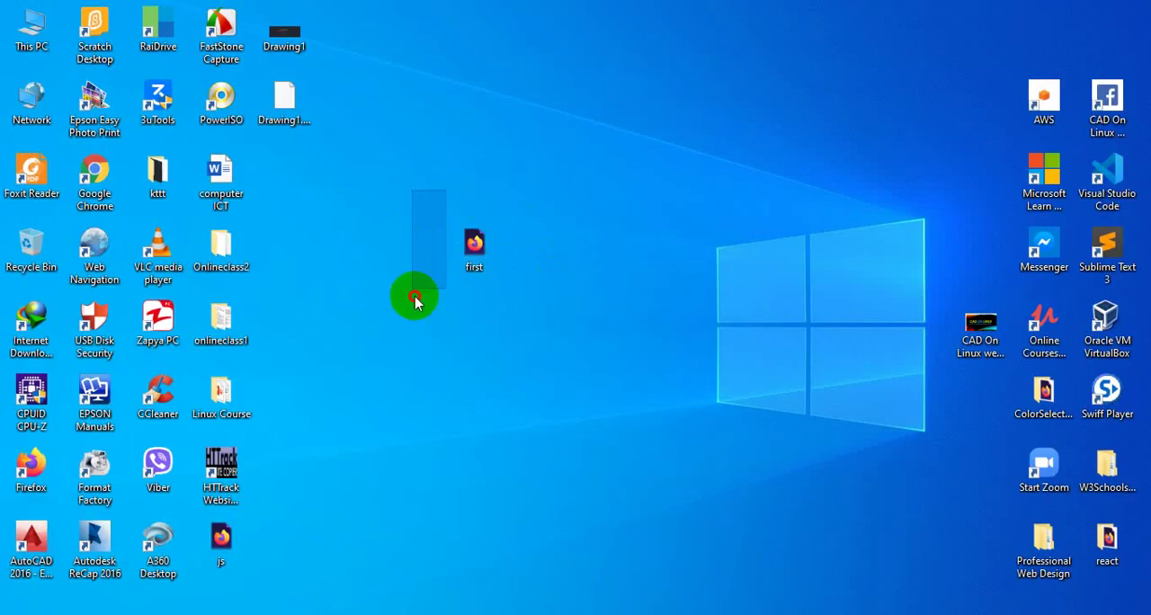
{"action": "left_click_drag", "start_coordinate": [445, 191], "coordinate": [585, 279]}
{"action": "left_click", "coordinate": [587, 273]}
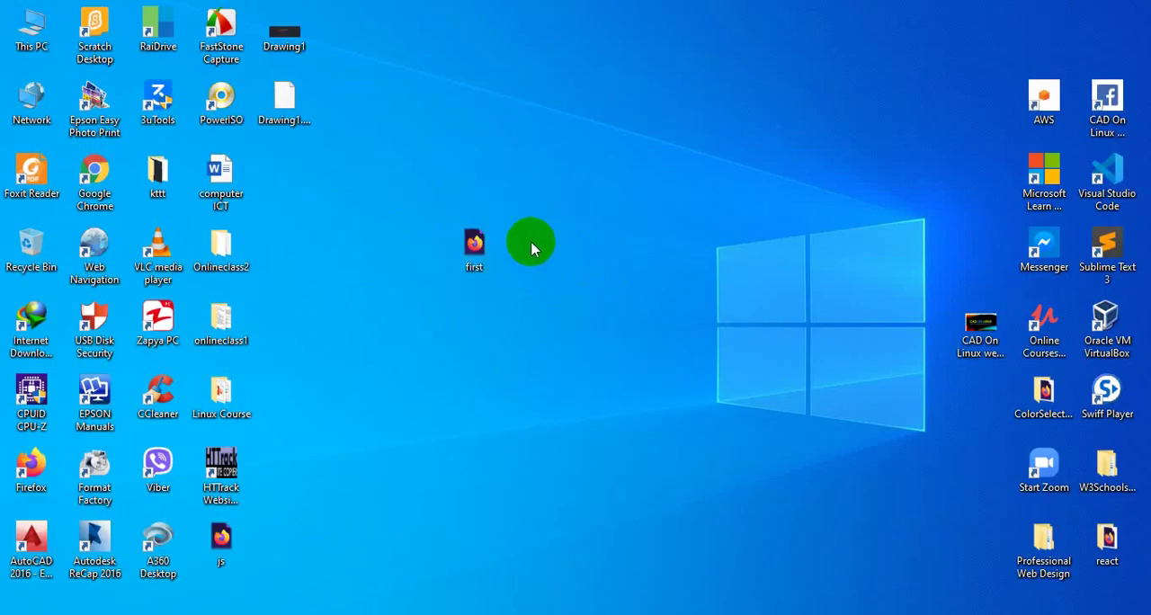
{"action": "left_click", "coordinate": [476, 256]}
{"action": "left_click", "coordinate": [526, 207]}
{"action": "left_click", "coordinate": [579, 253]}
{"action": "left_click", "coordinate": [542, 241]}
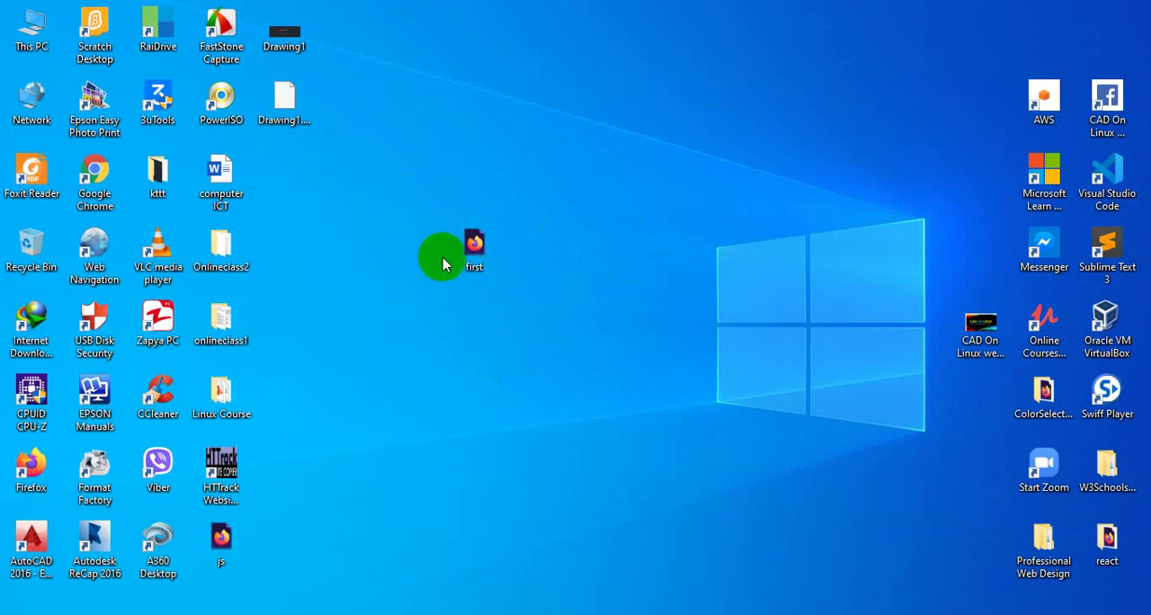
- Select the first.html file icon on the desktop
{"action": "left_click", "coordinate": [473, 257]}
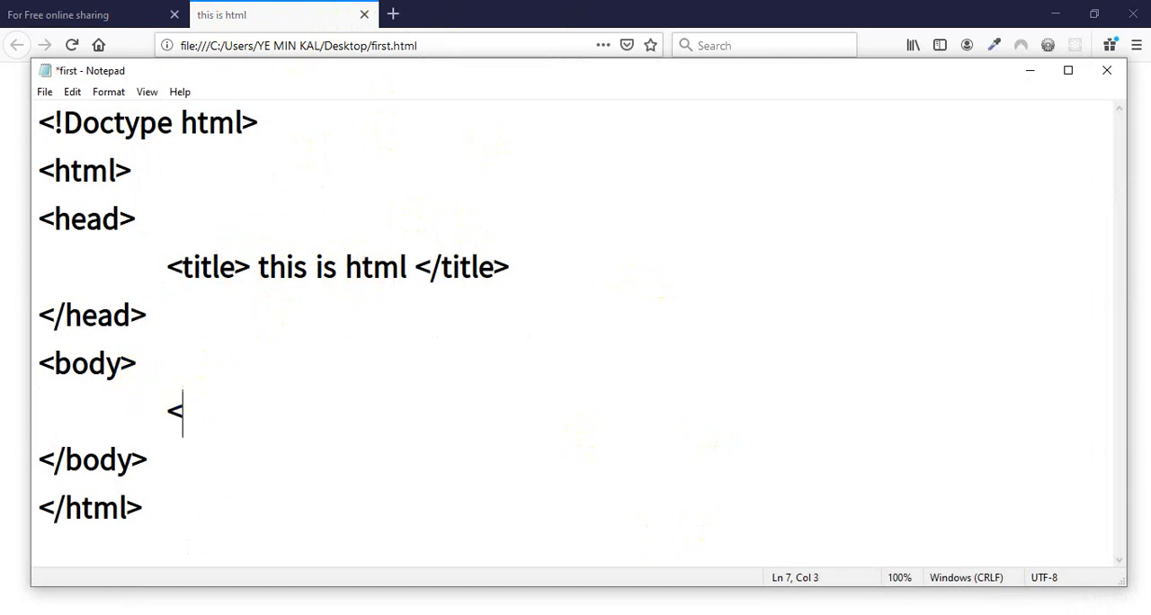
- Add <h1> This is Header 1 </h1> to the body, save, and minimize Notepad
{"action": "key", "text": "alt+Tab"}
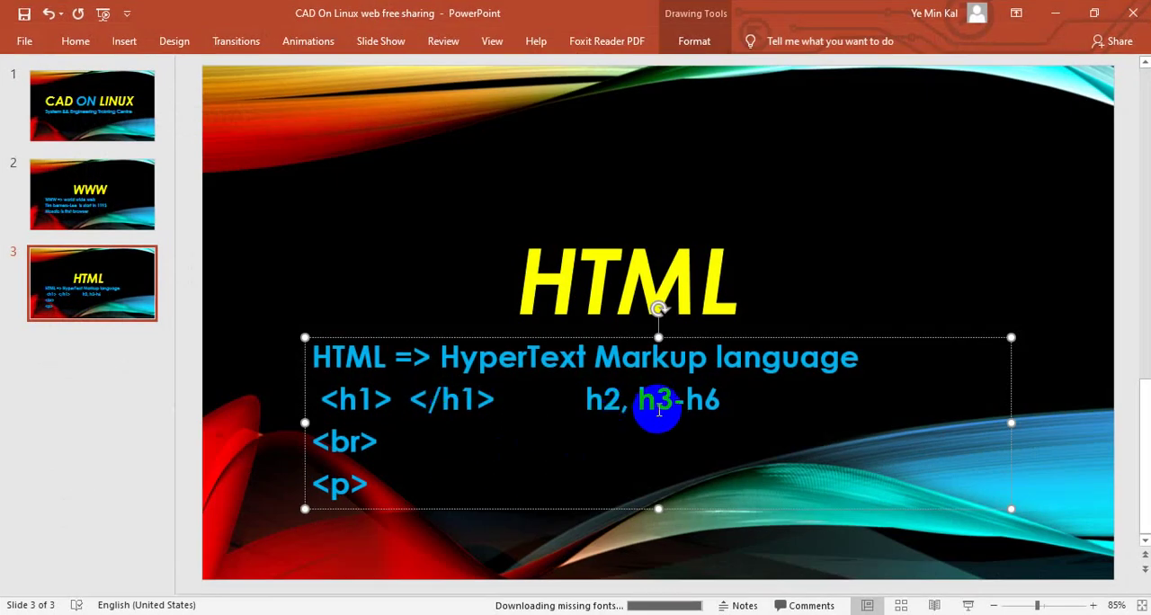
{"action": "key", "text": "alt+Tab"}
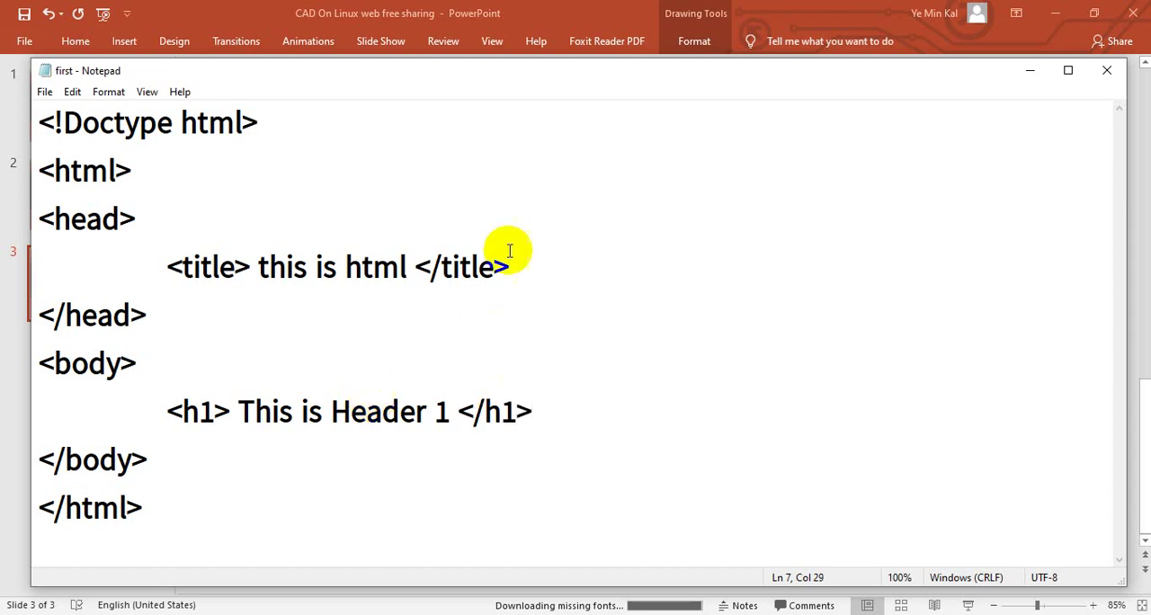
{"action": "left_click", "coordinate": [1027, 71]}
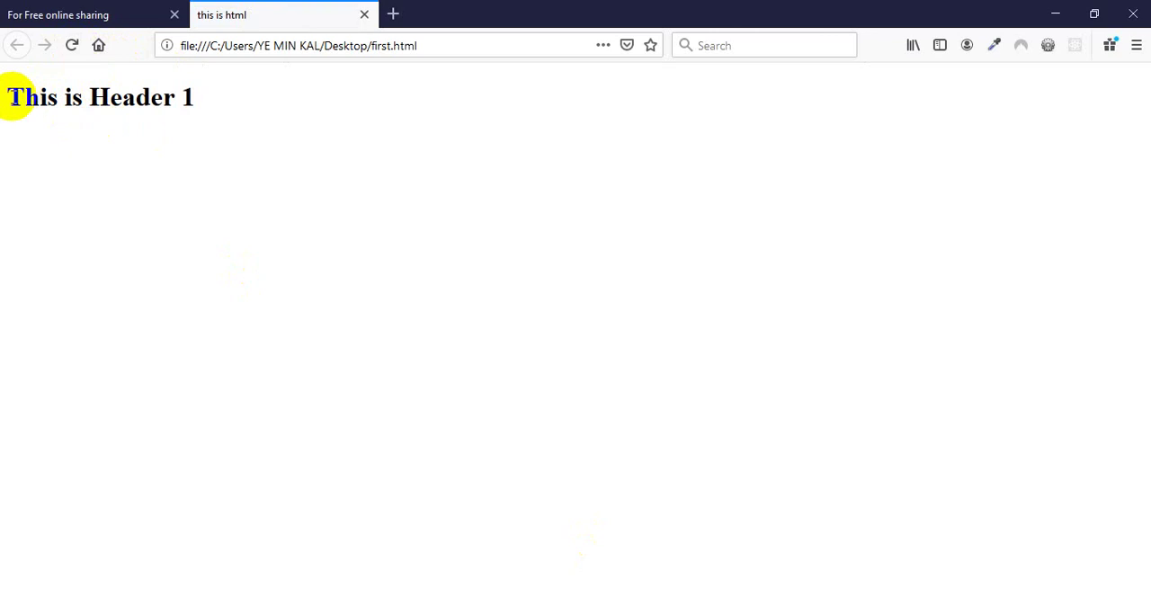
- Inspect the rendered 'This is Header 1' heading in Firefox, then restore Notepad
{"action": "left_click_drag", "start_coordinate": [7, 97], "coordinate": [200, 113]}
{"action": "left_click", "coordinate": [235, 107]}
{"action": "key", "text": "alt+Tab"}
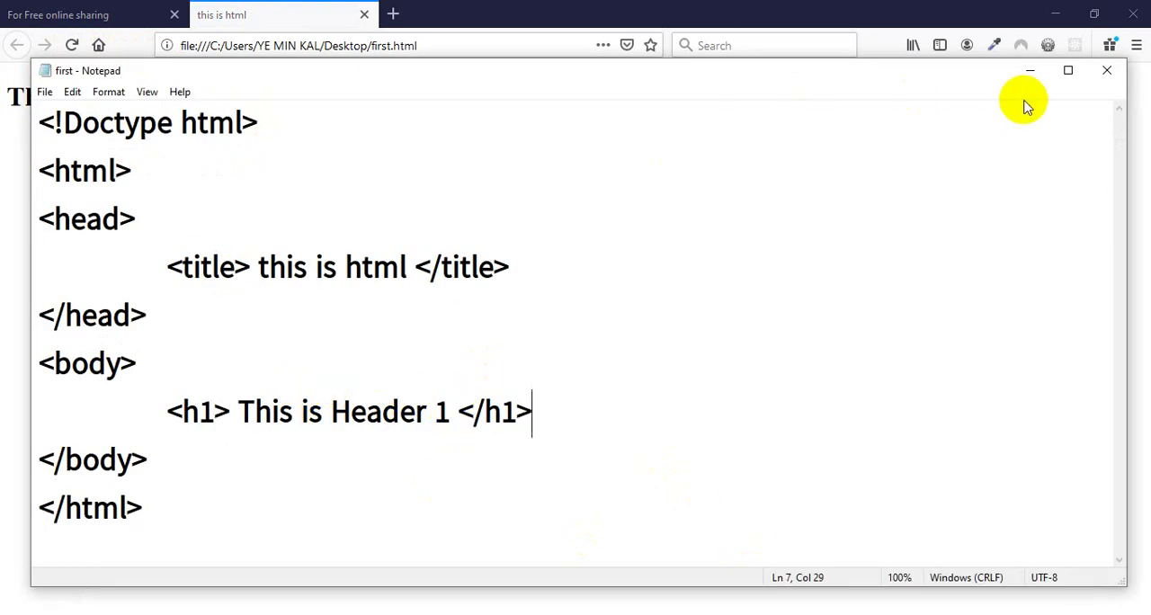
{"action": "left_click", "coordinate": [1030, 70]}
{"action": "left_click_drag", "start_coordinate": [311, 265], "coordinate": [5, 197]}
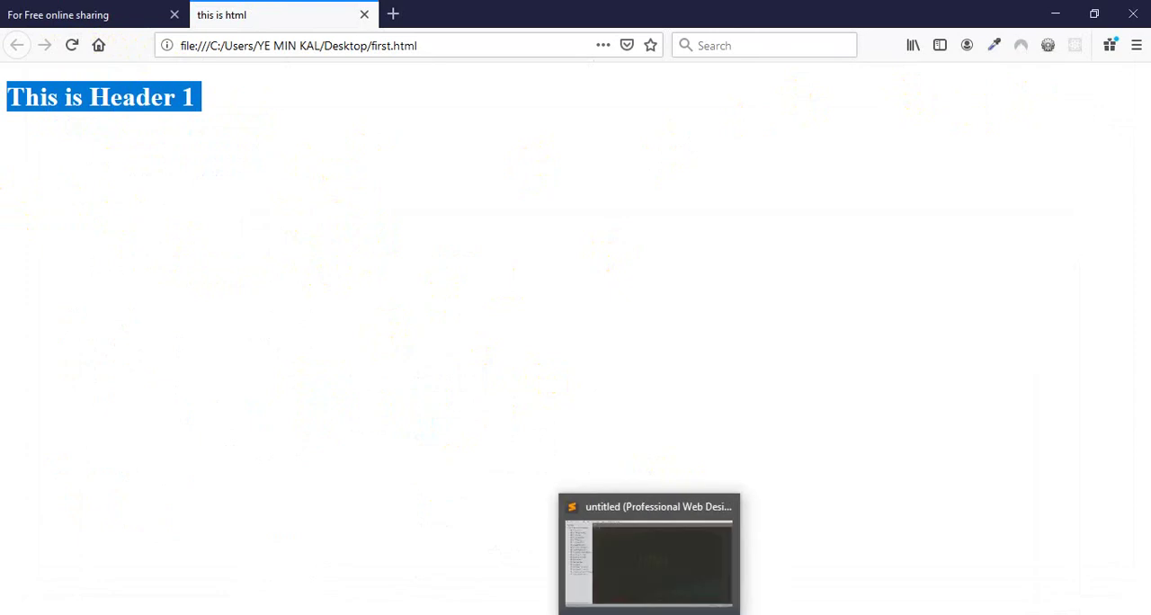
{"action": "left_click", "coordinate": [715, 557]}
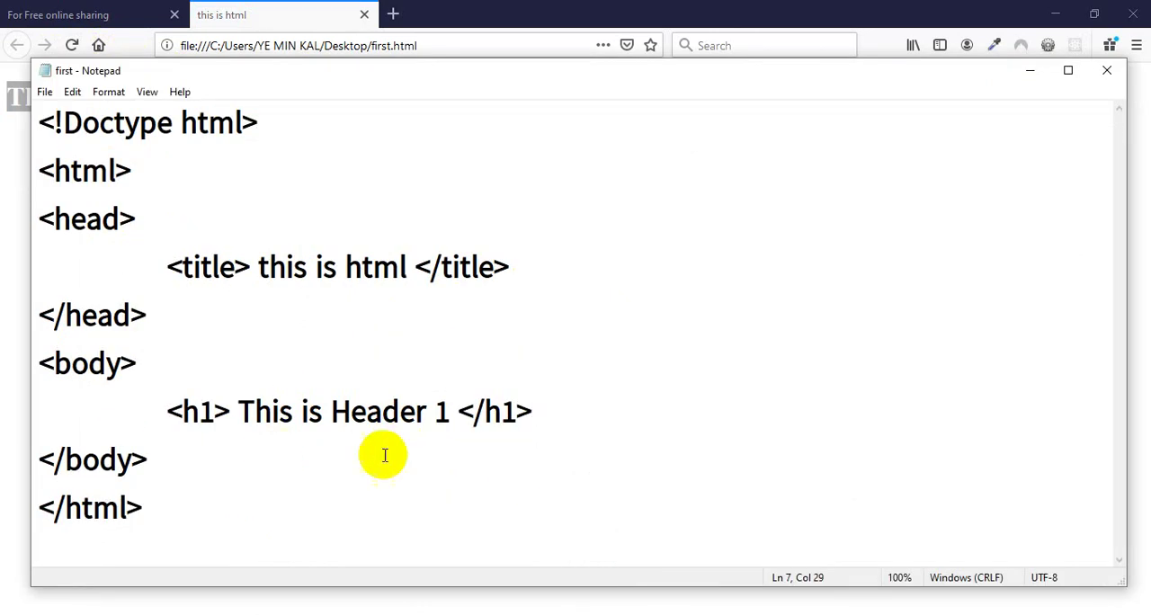
- Paste two copies of the h1 heading line below it
{"action": "key", "text": "Return"}
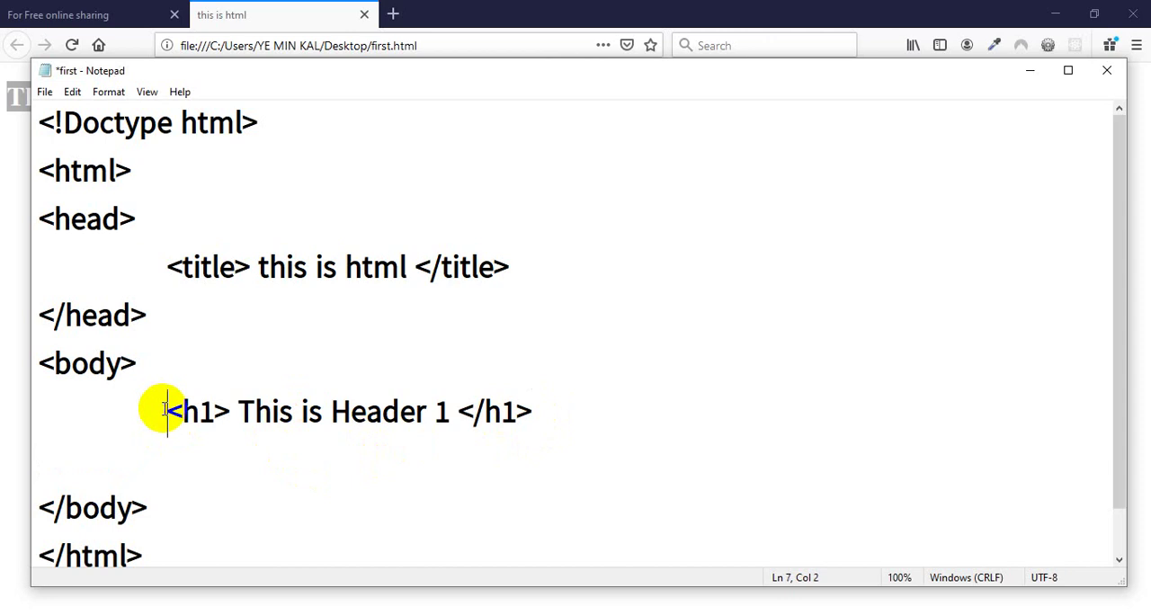
{"action": "left_click_drag", "start_coordinate": [163, 409], "coordinate": [536, 417]}
{"action": "key", "text": "ctrl+c"}
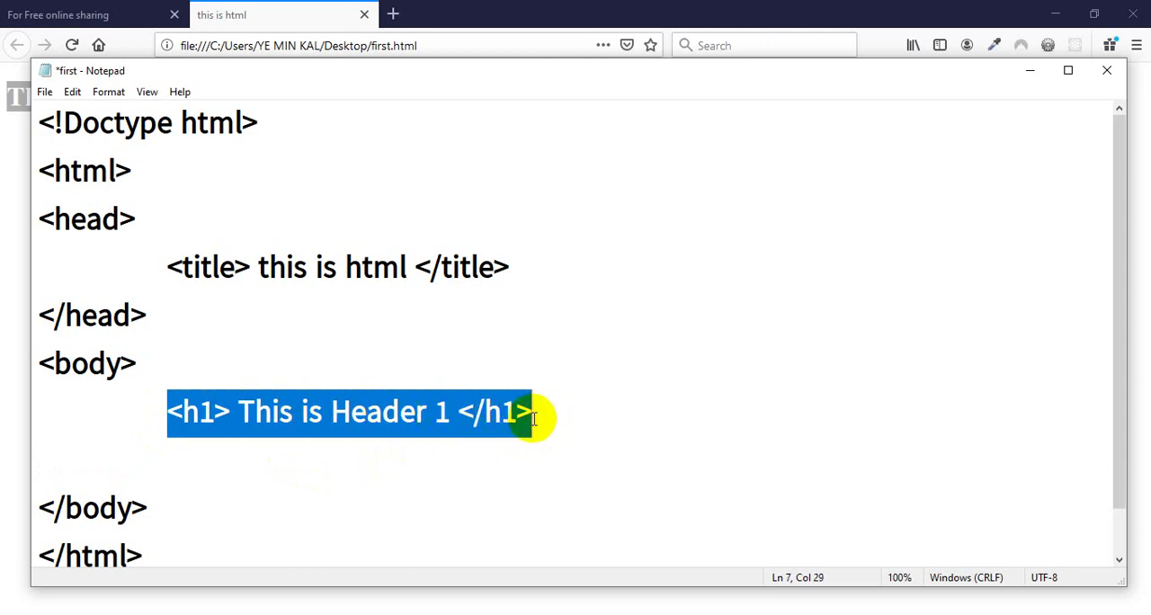
{"action": "left_click", "coordinate": [548, 415]}
{"action": "key", "text": "Return"}
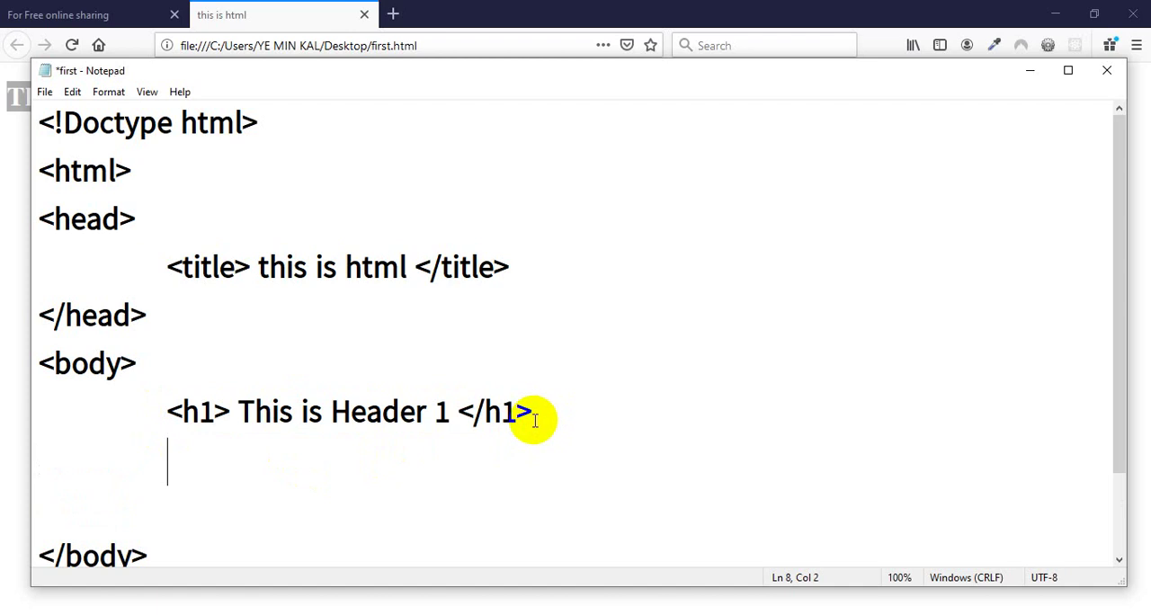
{"action": "key", "text": "ctrl+v"}
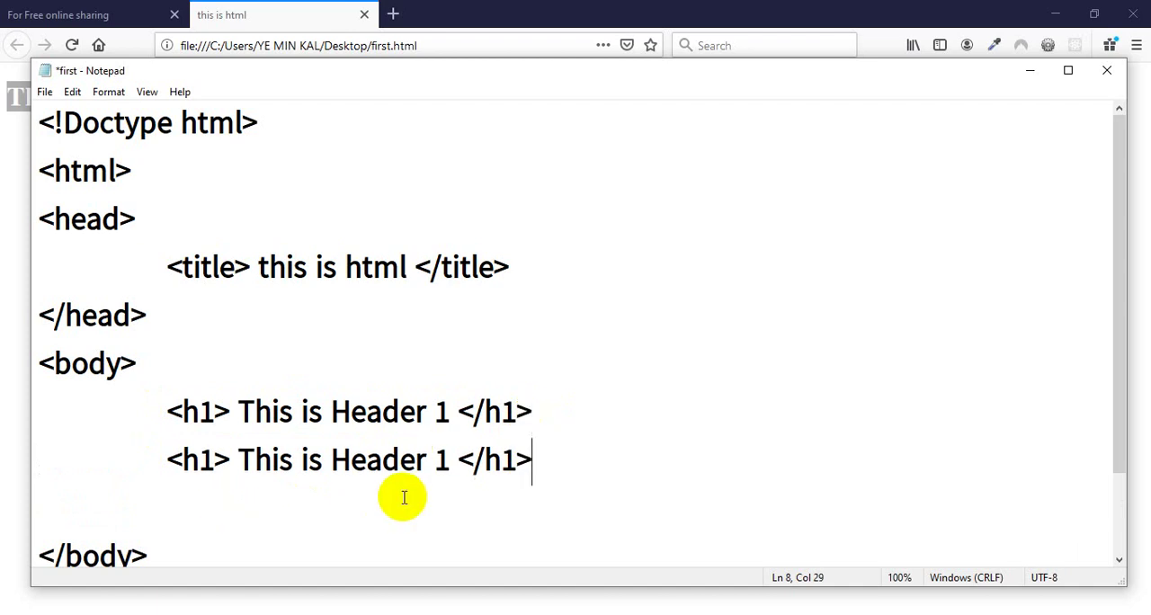
{"action": "key", "text": "Return"}
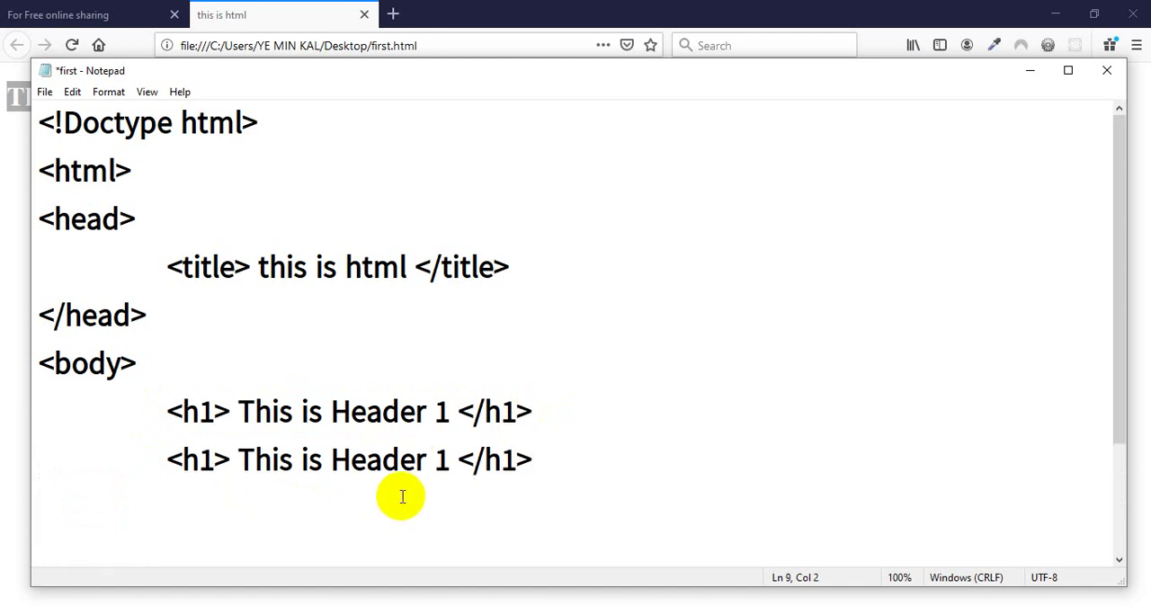
{"action": "key", "text": "ctrl+v"}
- Retag the two copied heading lines as h2 and h3
{"action": "left_click", "coordinate": [214, 459]}
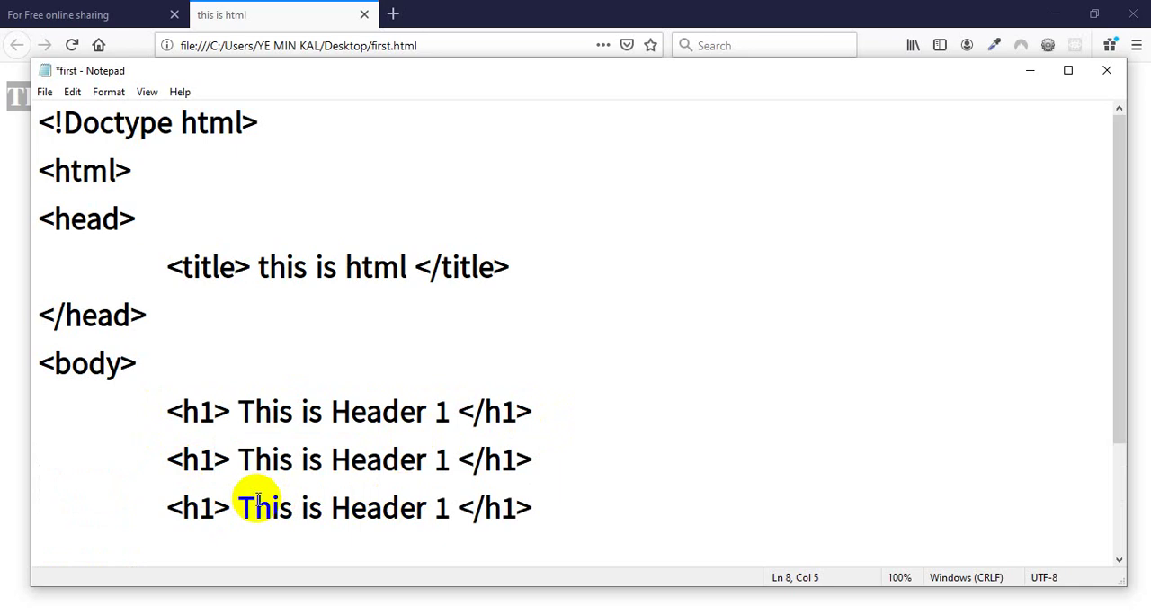
{"action": "key", "text": "BackSpace"}
{"action": "type", "text": "2"}
{"action": "left_click", "coordinate": [214, 508]}
{"action": "key", "text": "BackSpace"}
{"action": "type", "text": "3"}
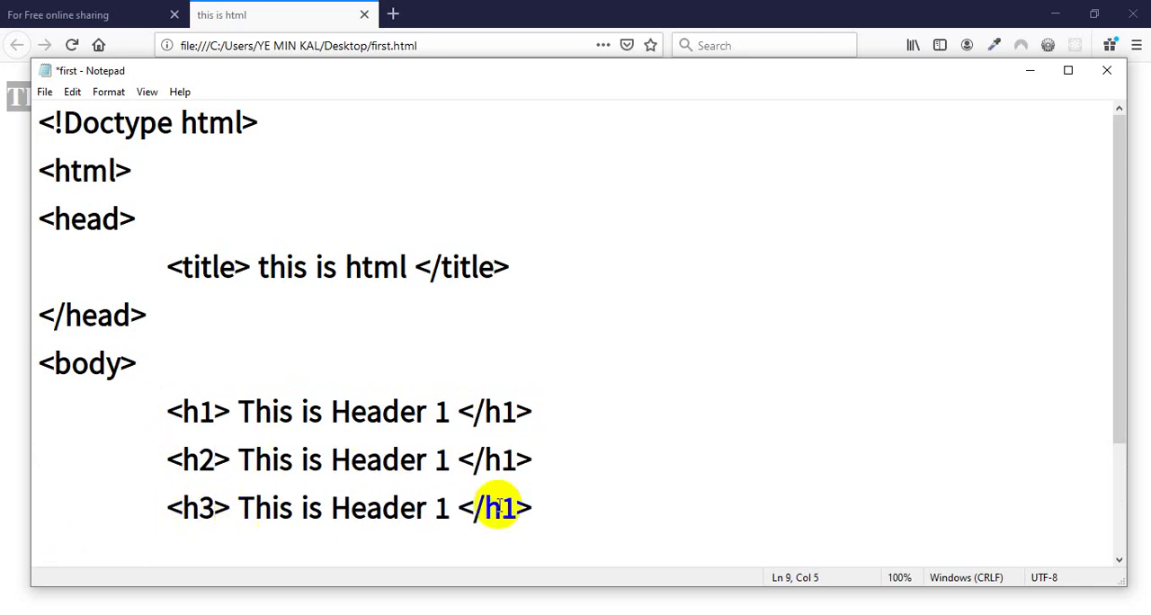
{"action": "type", "text": "2"}
{"action": "left_click", "coordinate": [515, 508]}
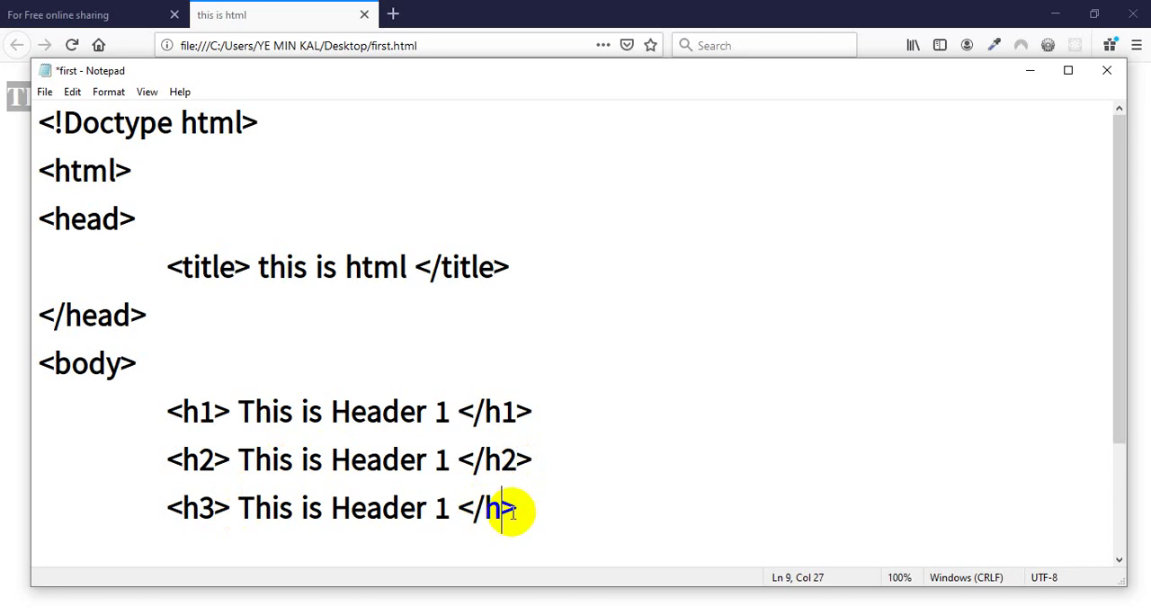
{"action": "type", "text": "3"}
{"action": "scroll", "coordinate": [494, 508], "scroll_direction": "down", "scroll_amount": 3}
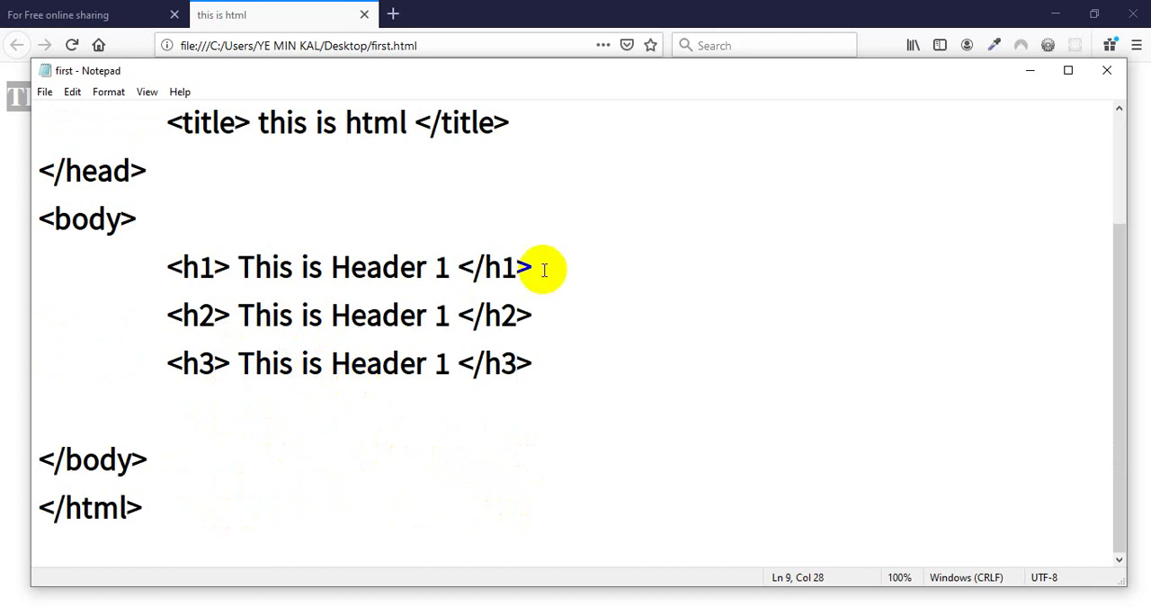
- Reload first.html in Firefox and check the three headings' sizes
{"action": "left_click", "coordinate": [1030, 70]}
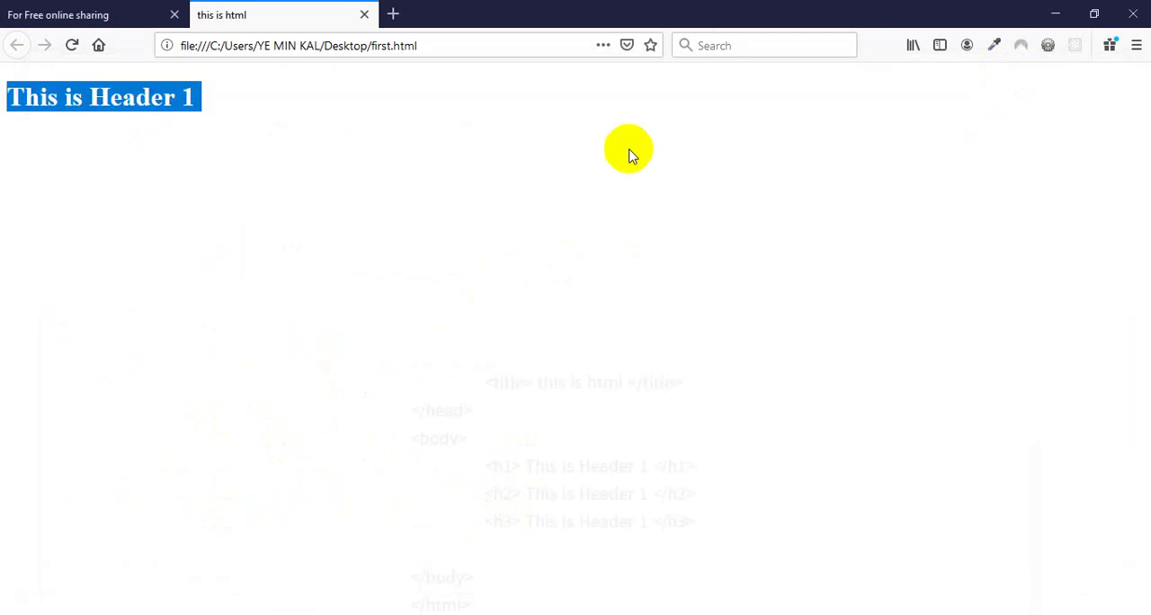
{"action": "left_click", "coordinate": [72, 45]}
{"action": "left_click_drag", "start_coordinate": [113, 101], "coordinate": [27, 144]}
{"action": "left_click", "coordinate": [224, 97]}
{"action": "left_click_drag", "start_coordinate": [216, 97], "coordinate": [9, 108]}
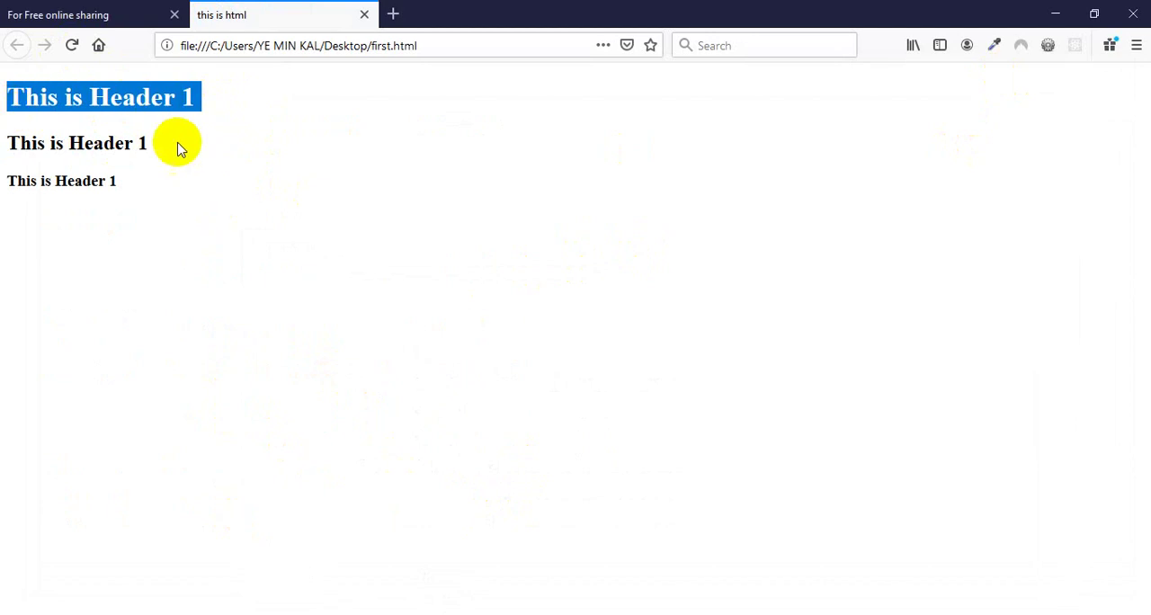
{"action": "left_click_drag", "start_coordinate": [153, 144], "coordinate": [36, 148]}
{"action": "left_click_drag", "start_coordinate": [122, 181], "coordinate": [7, 186]}
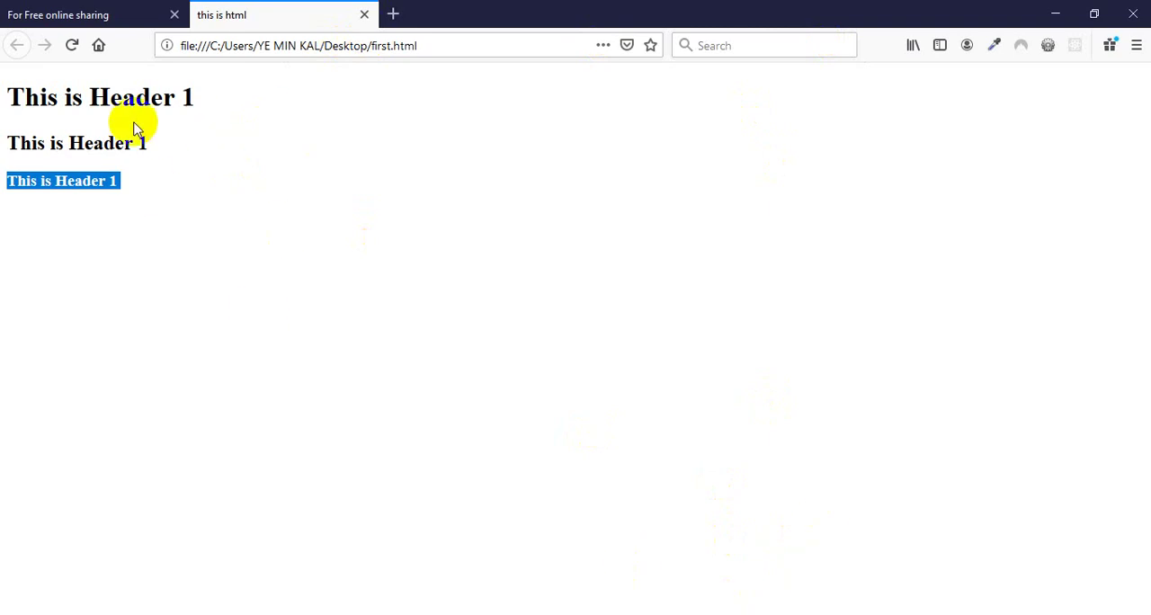
{"action": "left_click", "coordinate": [596, 88]}
- Reopen first.html from the desktop, close the duplicate tab, and compare heading sizes
{"action": "left_click", "coordinate": [1045, 14]}
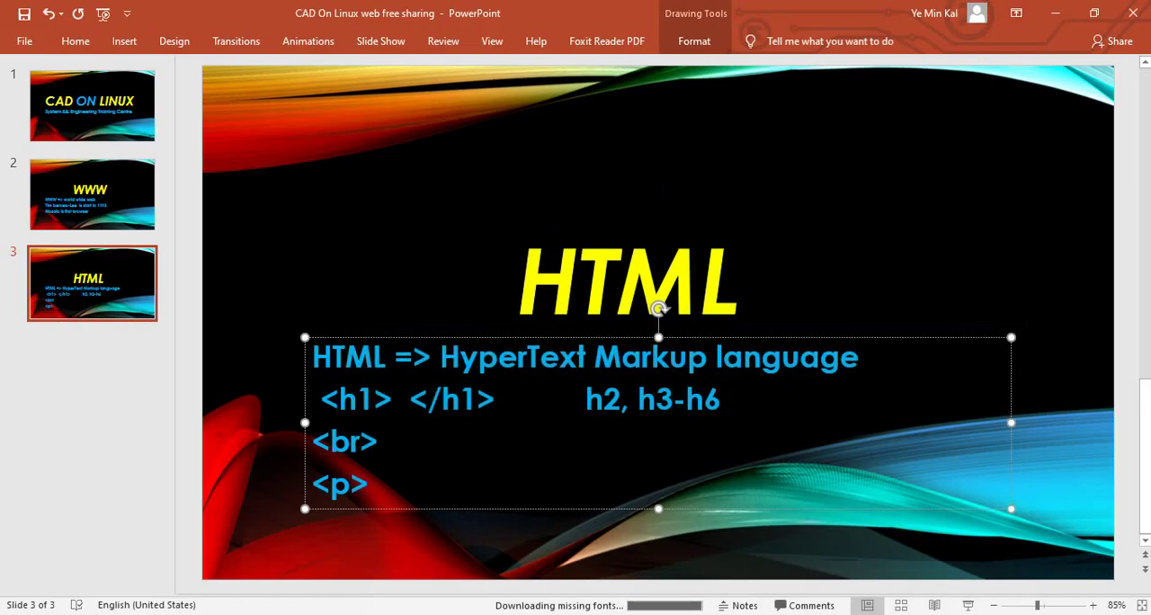
{"action": "left_click", "coordinate": [1045, 14]}
{"action": "double_click", "coordinate": [474, 247]}
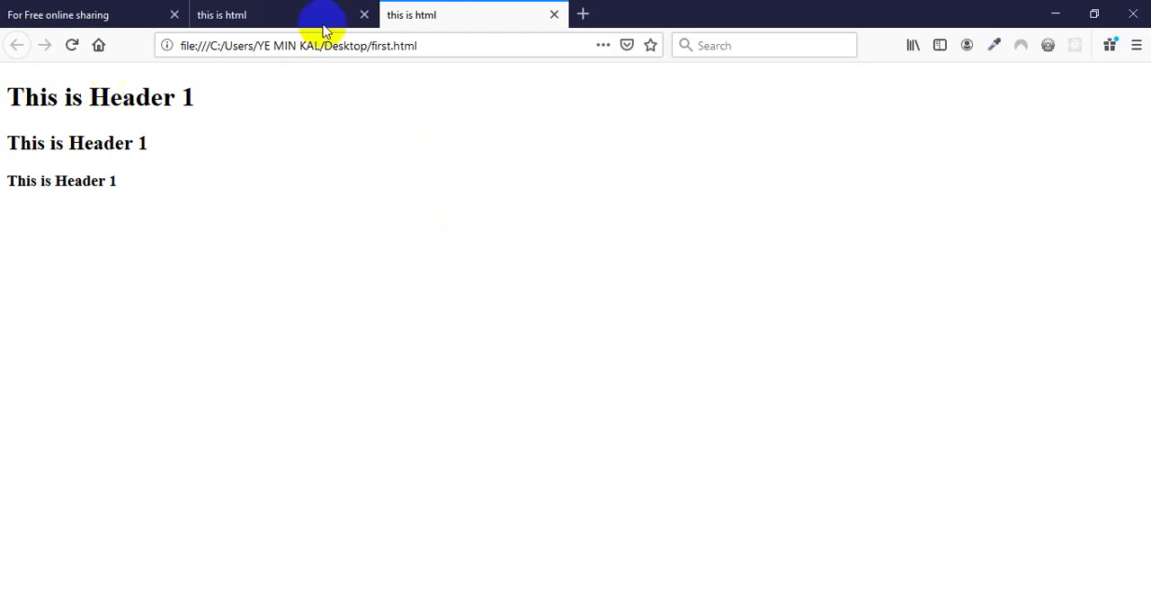
{"action": "left_click", "coordinate": [364, 15]}
{"action": "left_click_drag", "start_coordinate": [203, 96], "coordinate": [9, 96]}
{"action": "left_click_drag", "start_coordinate": [153, 142], "coordinate": [49, 142]}
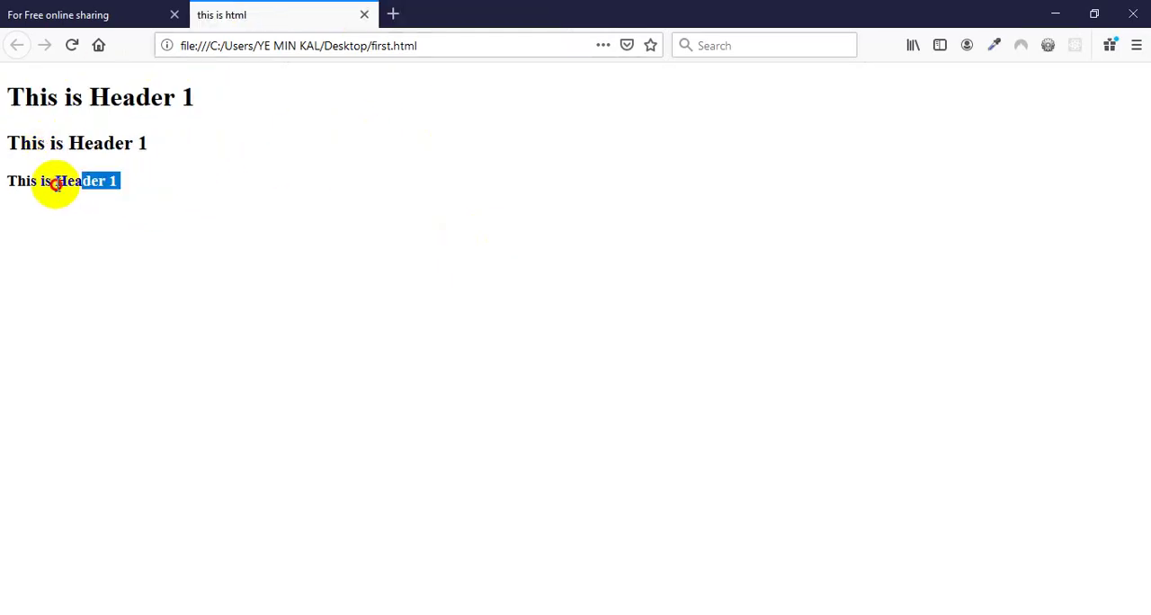
{"action": "left_click_drag", "start_coordinate": [121, 180], "coordinate": [23, 180]}
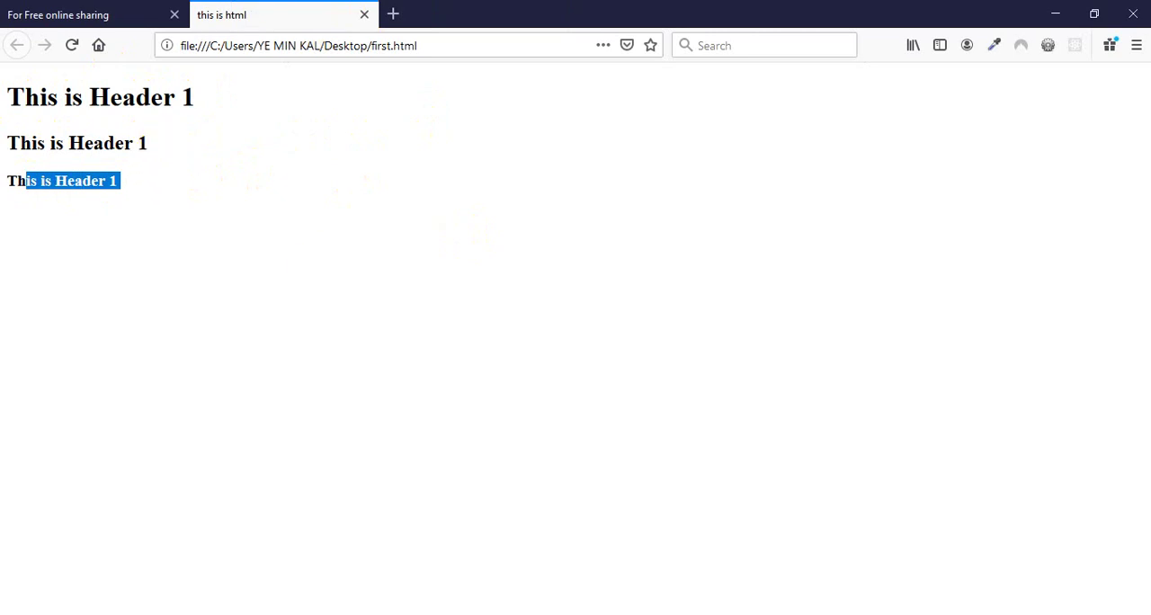
- Rename the h2 and h3 headings to This is Header 2 and 3, and save
{"action": "key", "text": "alt+Tab"}
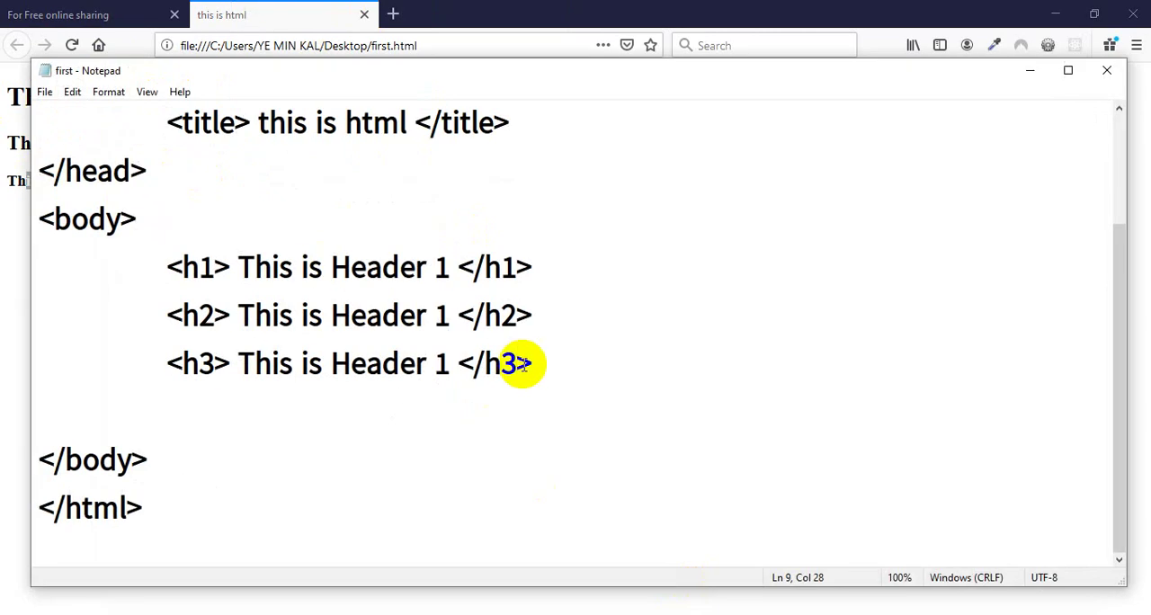
{"action": "left_click", "coordinate": [459, 316]}
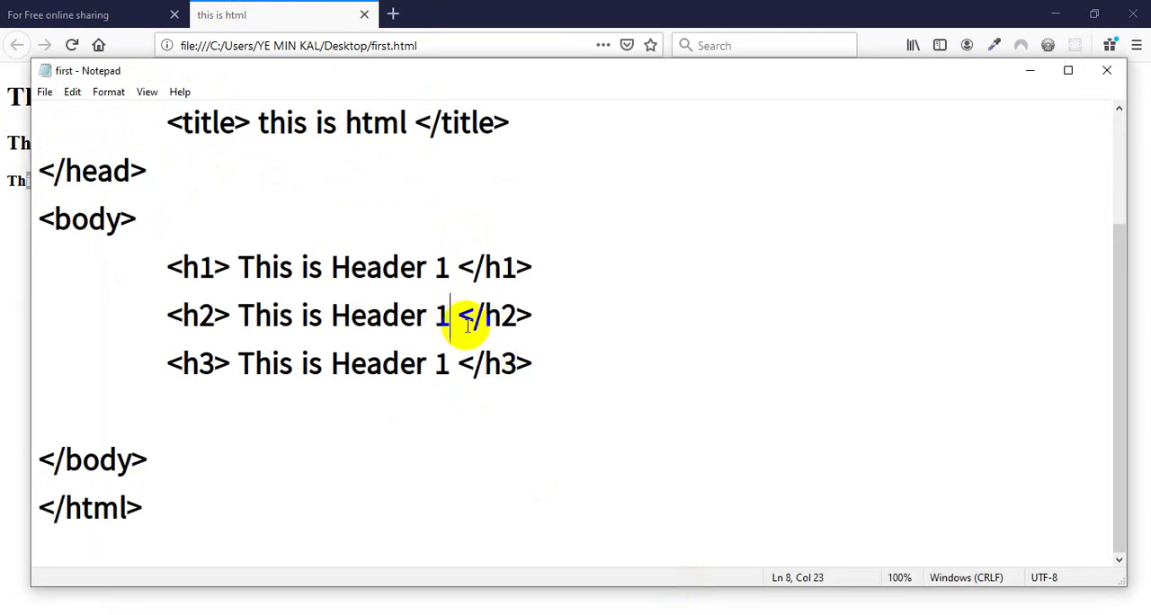
{"action": "key", "text": "BackSpace"}
{"action": "type", "text": "2"}
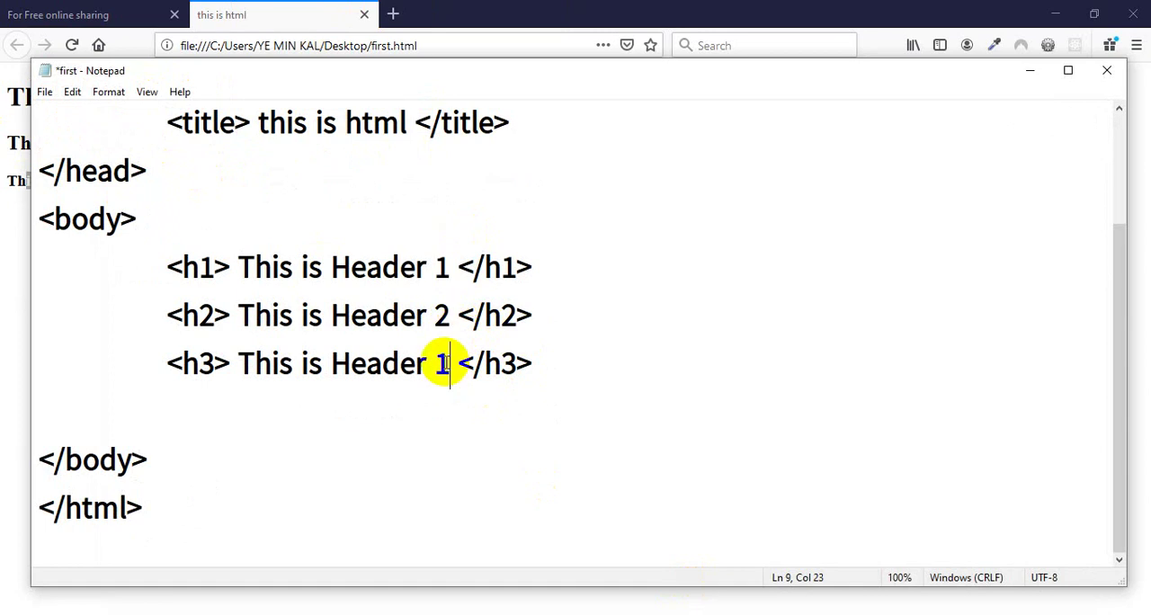
{"action": "key", "text": "BackSpace"}
{"action": "type", "text": "3"}
{"action": "key", "text": "ctrl+s"}
- Reload first.html in Firefox and inspect the Header 2 and Header 3 headings
{"action": "left_click", "coordinate": [1031, 70]}
{"action": "left_click", "coordinate": [67, 47]}
{"action": "left_click_drag", "start_coordinate": [149, 144], "coordinate": [8, 144]}
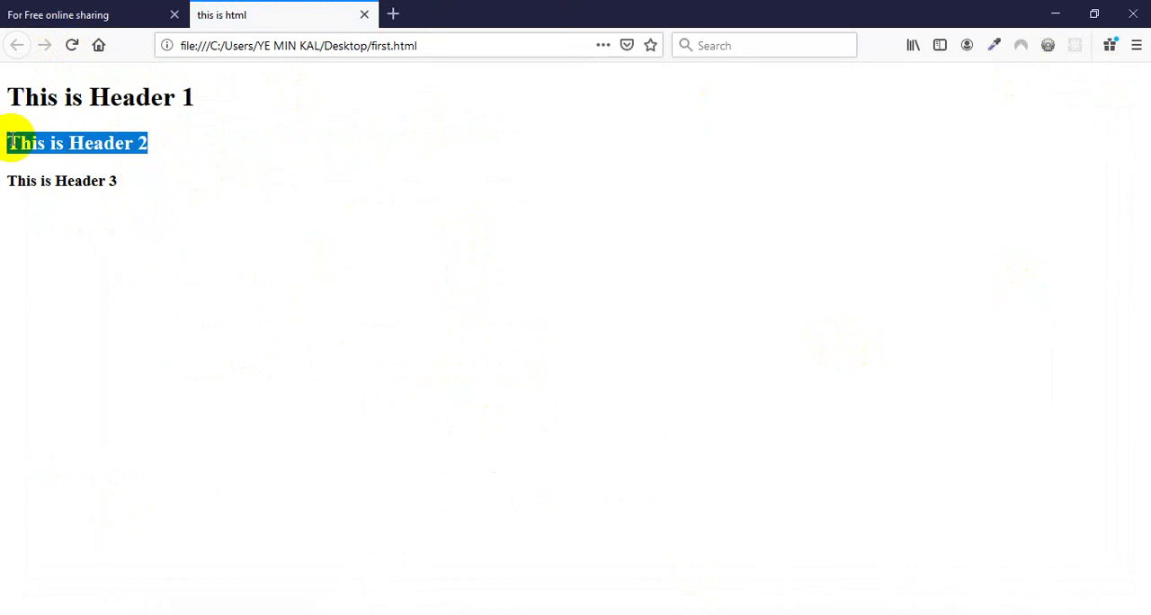
{"action": "left_click", "coordinate": [84, 192]}
{"action": "double_click", "coordinate": [81, 181]}
{"action": "left_click", "coordinate": [169, 239]}
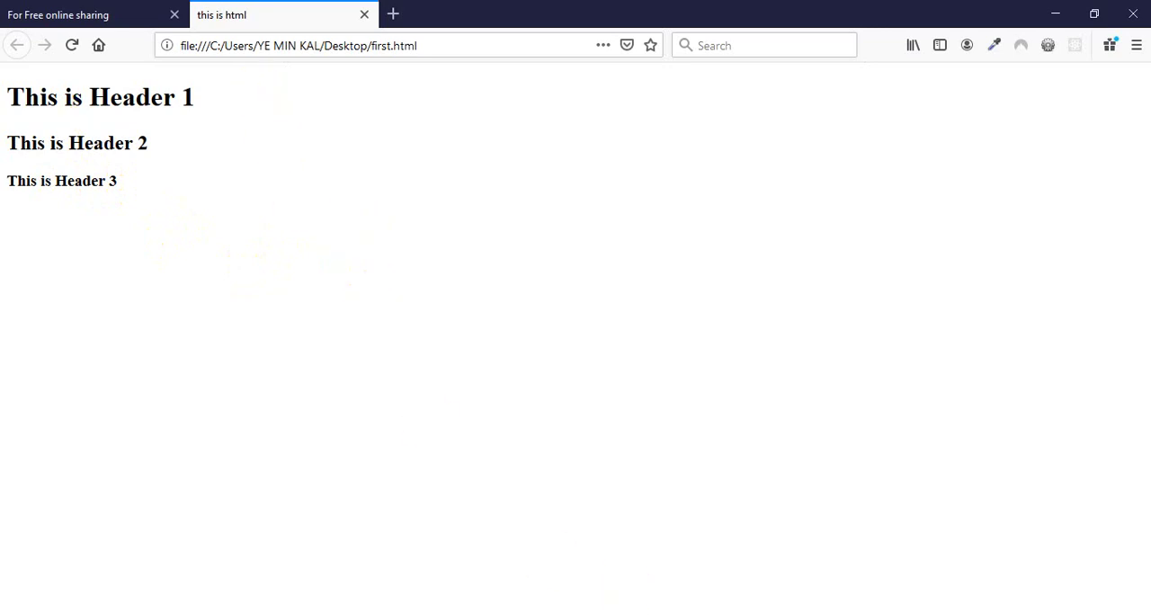
{"action": "left_click", "coordinate": [644, 591]}
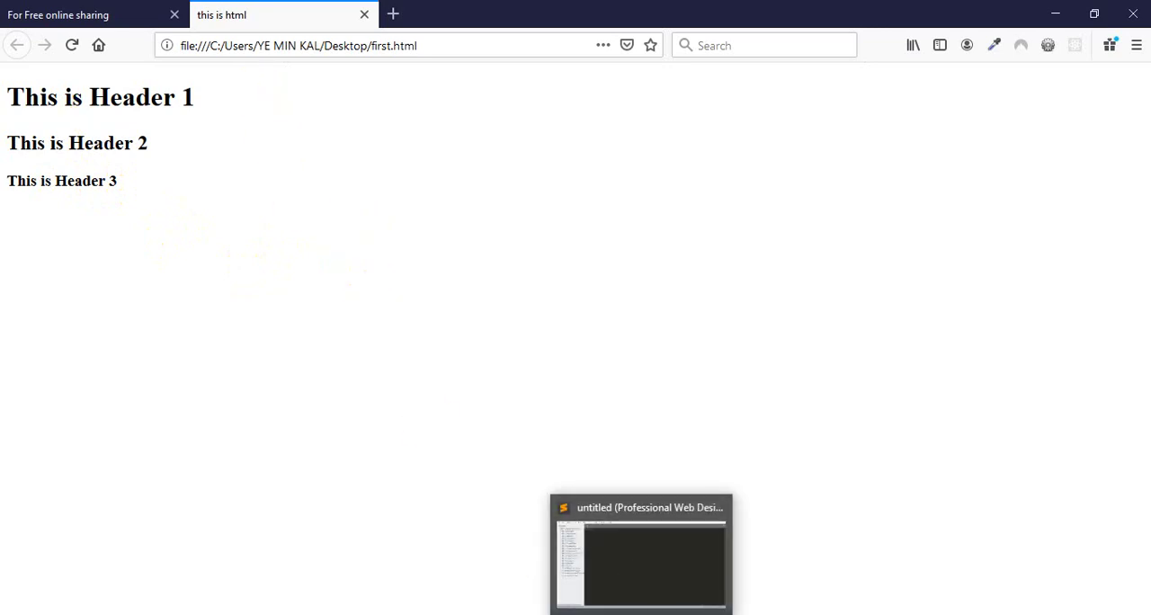
- Check the <p> tag on the slide, then add a new line after </h3>
{"action": "left_click", "coordinate": [684, 562]}
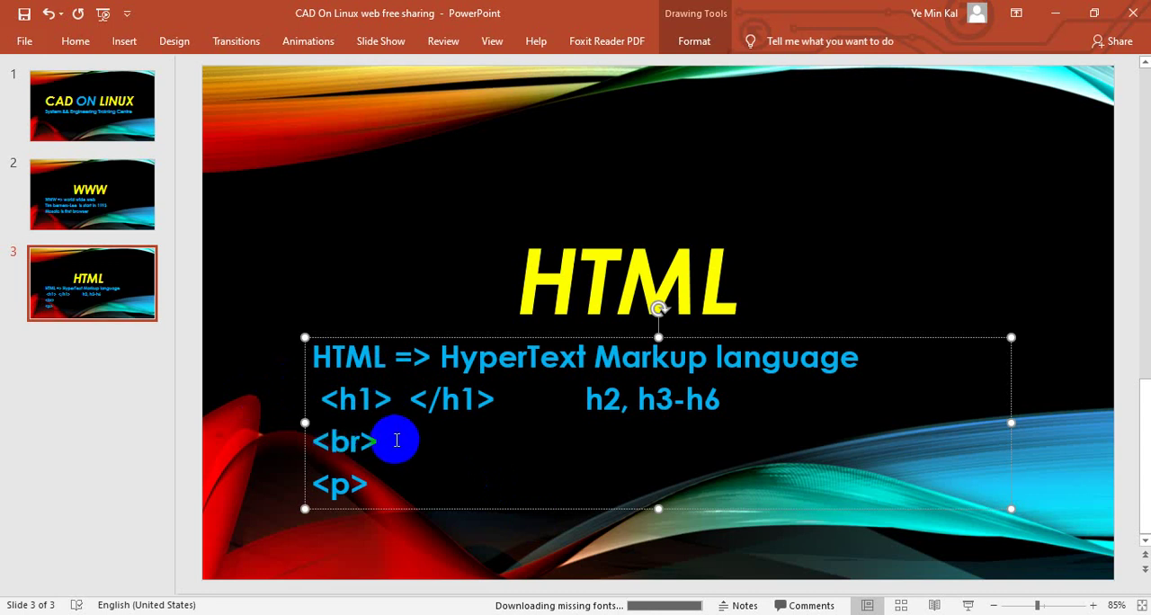
{"action": "left_click_drag", "start_coordinate": [373, 484], "coordinate": [335, 483]}
{"action": "left_click", "coordinate": [475, 489]}
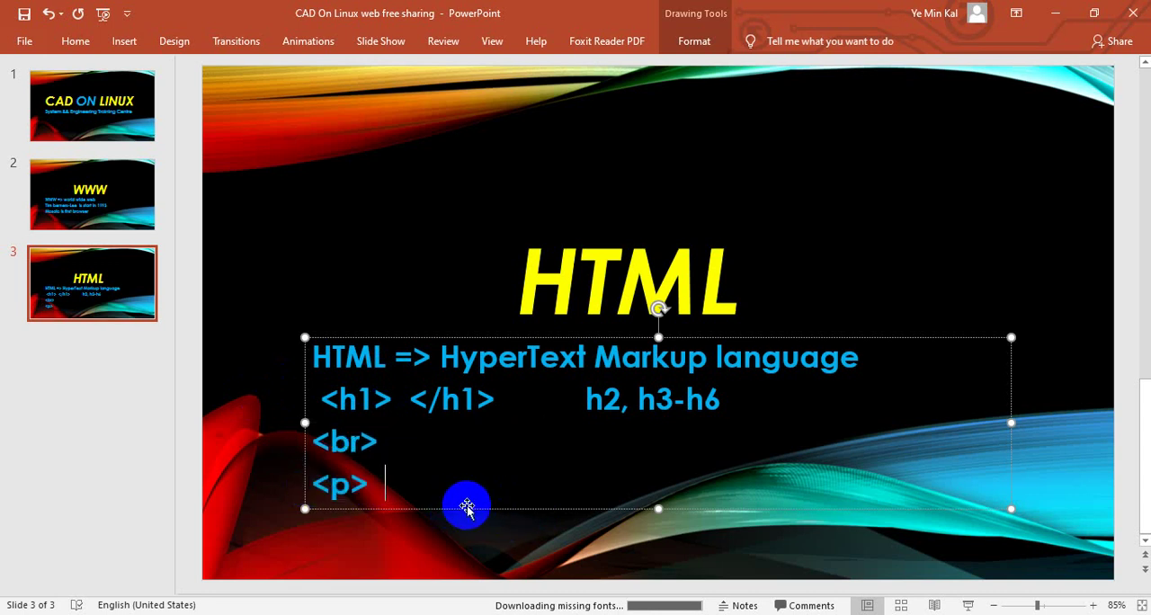
{"action": "key", "text": "alt+Tab"}
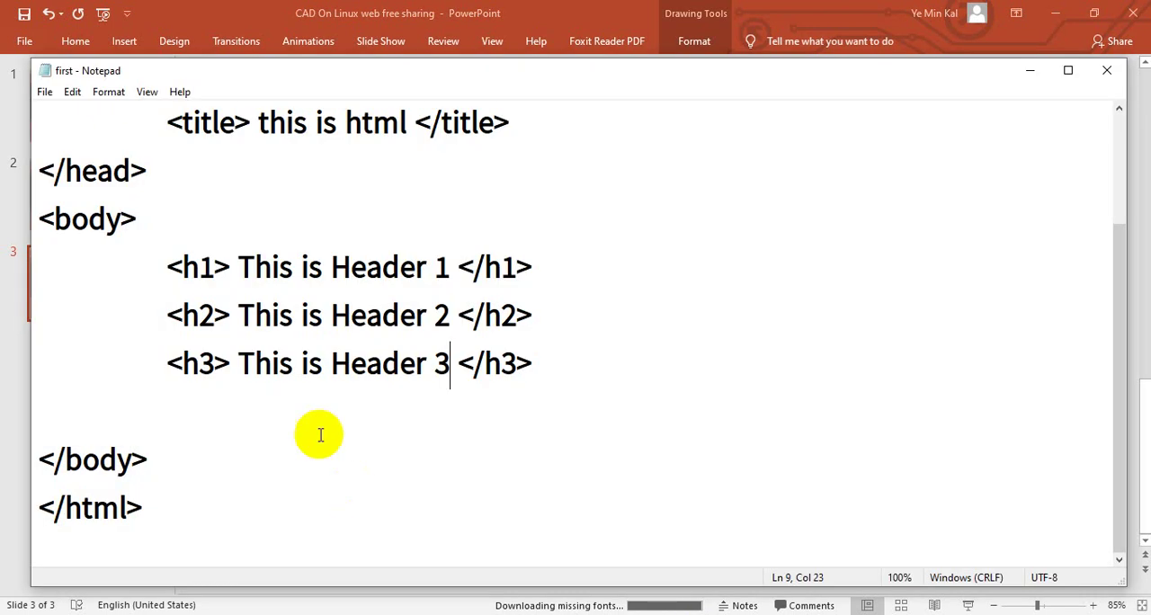
{"action": "left_click", "coordinate": [539, 362]}
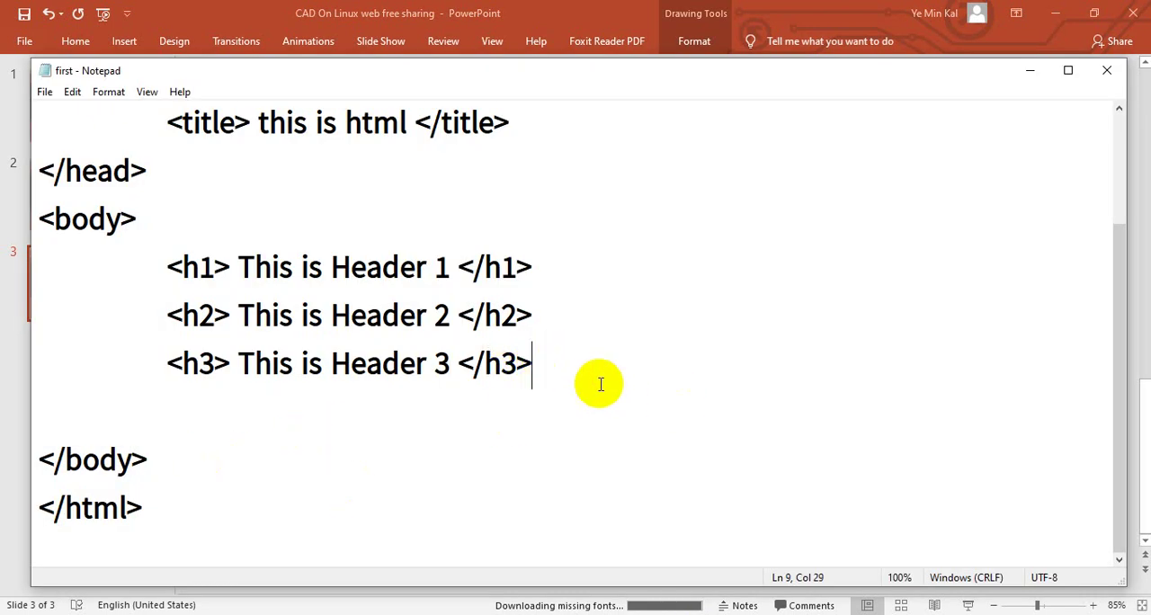
{"action": "key", "text": "Return"}
{"action": "type", "text": "<p>"}
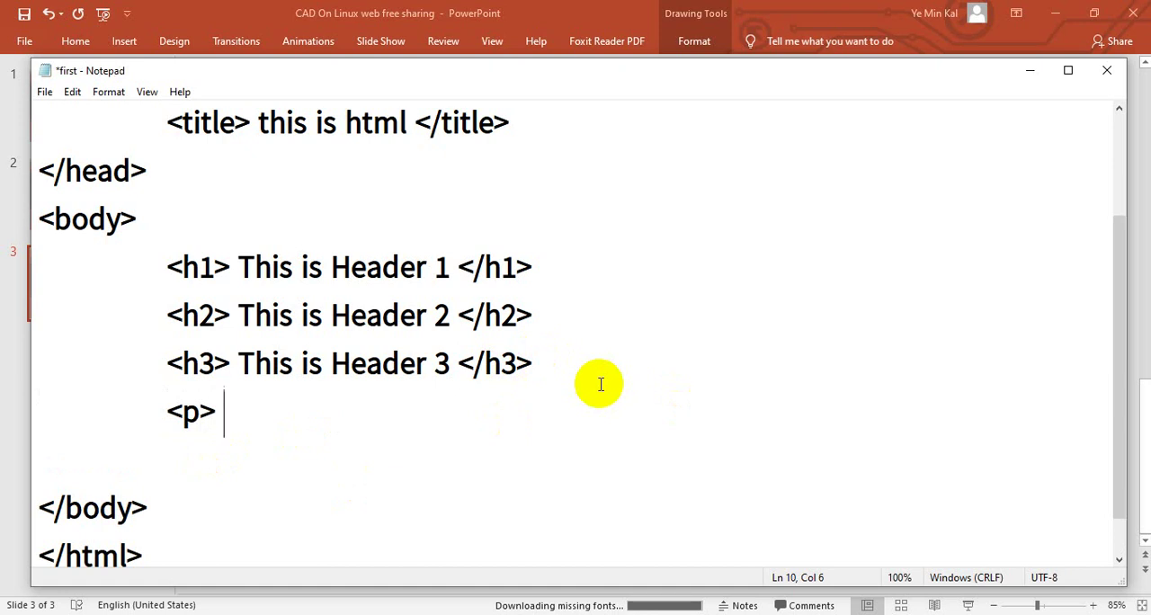
{"action": "type", "text": "this is para"}
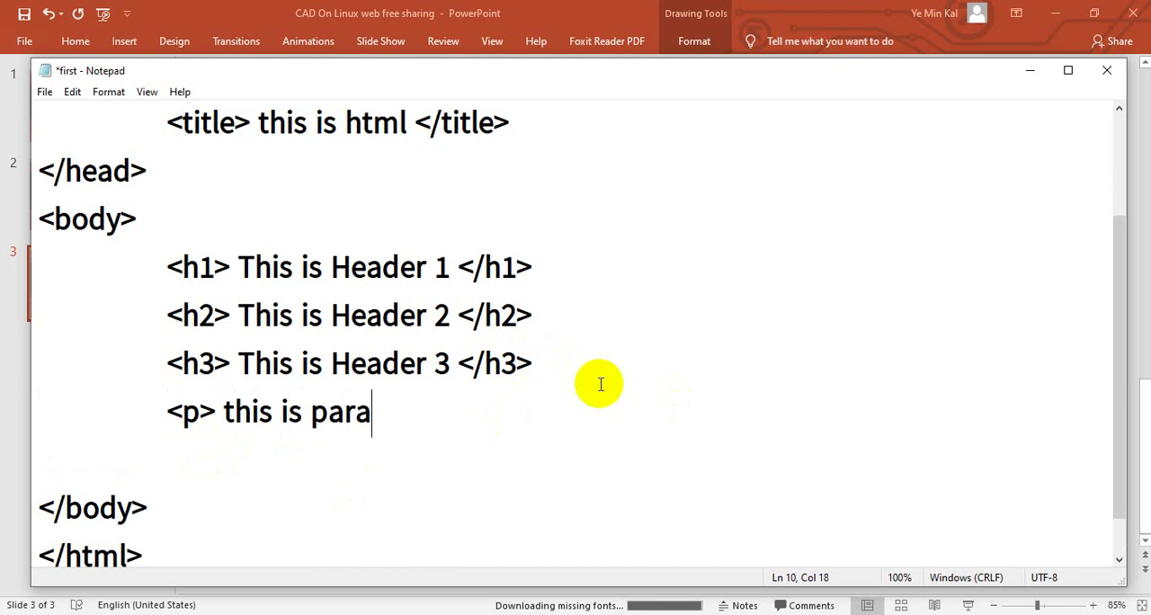
- Fill the paragraph with repeated copies of the 'this is paragraph' sentence
{"action": "key", "text": "BackSpace"}
{"action": "key", "text": "BackSpace"}
{"action": "type", "text": "apg"}
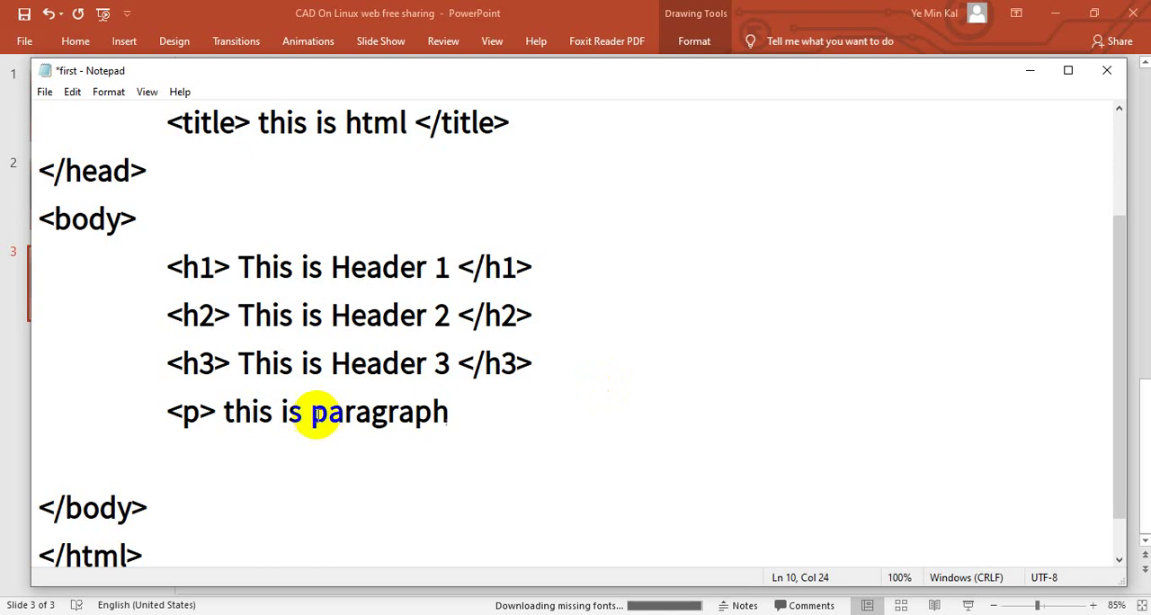
{"action": "key", "text": "shift+Left"}
{"action": "key", "text": "shift+Left"}
{"action": "key", "text": "shift+Left"}
{"action": "key", "text": "shift+Left"}
{"action": "key", "text": "shift+Left"}
{"action": "key", "text": "shift+Left"}
{"action": "key", "text": "shift+Left"}
{"action": "key", "text": "shift+Left"}
{"action": "key", "text": "shift+Left"}
{"action": "key", "text": "shift+Left"}
{"action": "key", "text": "shift+Left"}
{"action": "key", "text": "shift+Left"}
{"action": "key", "text": "ctrl+c"}
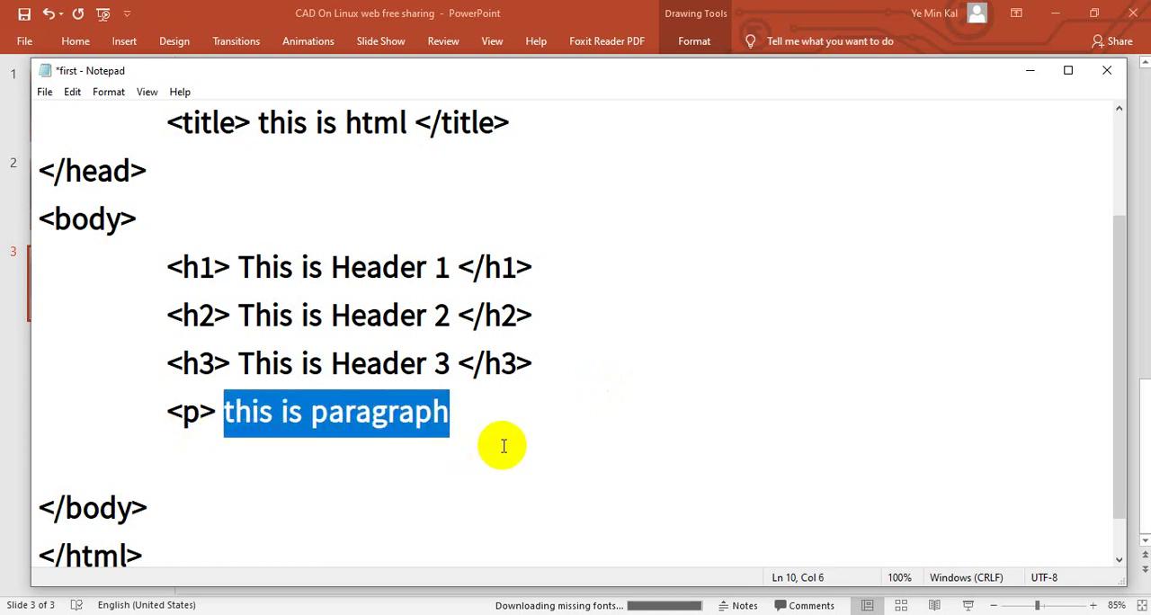
{"action": "key", "text": "Right"}
{"action": "key", "text": "ctrl+v"}
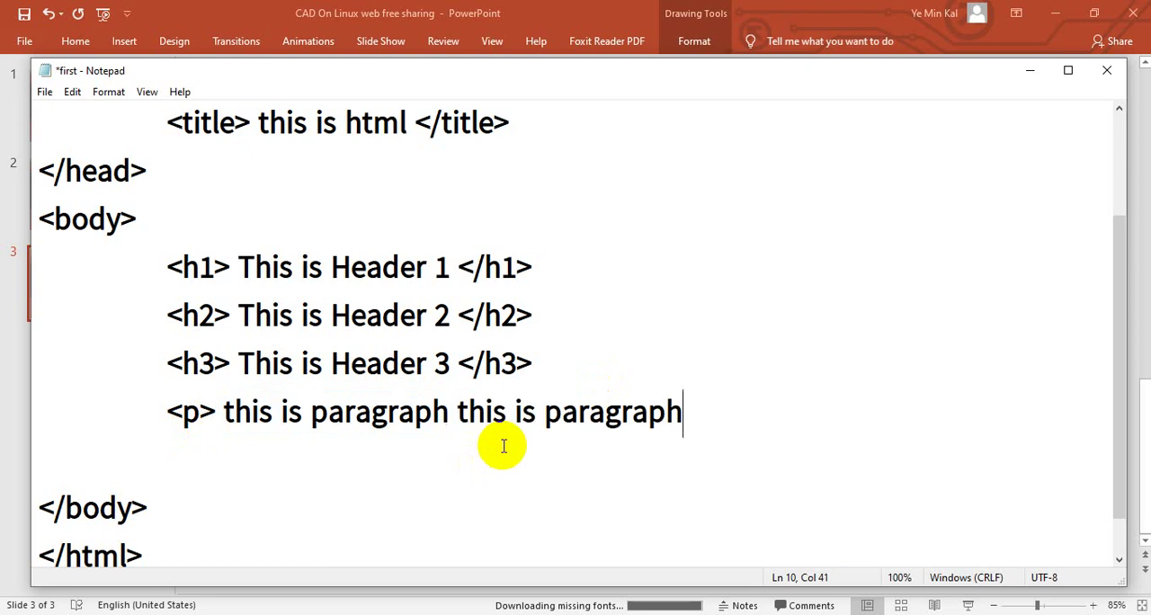
{"action": "key", "text": "ctrl+v"}
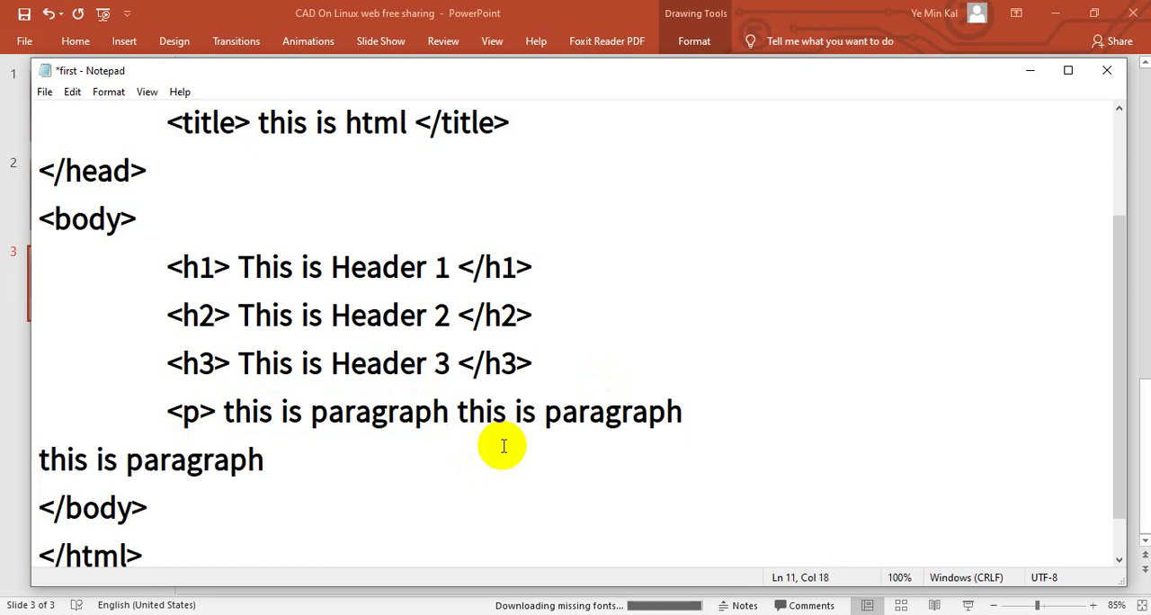
{"action": "key", "text": "ctrl+v"}
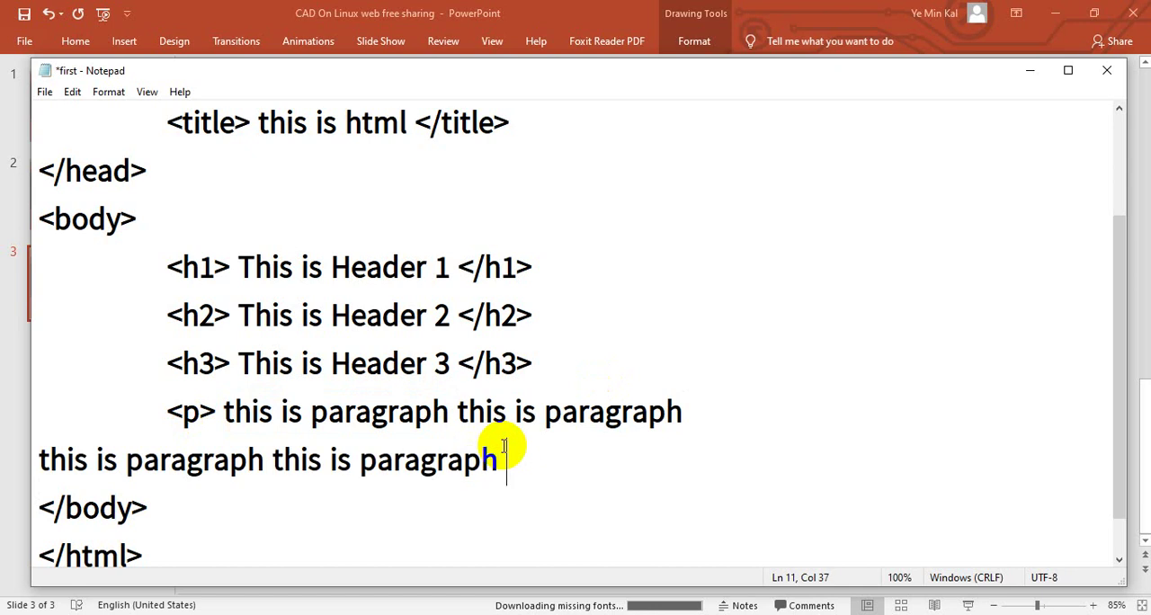
{"action": "key", "text": "ctrl+v"}
{"action": "key", "text": "ctrl+v"}
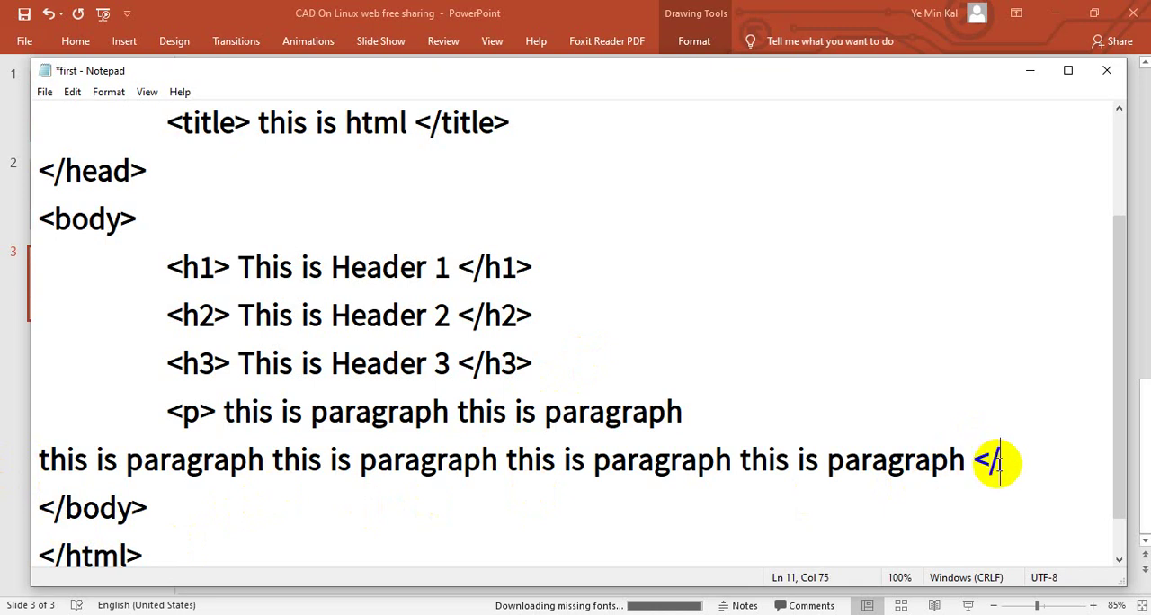
{"action": "type", "text": "p>"}
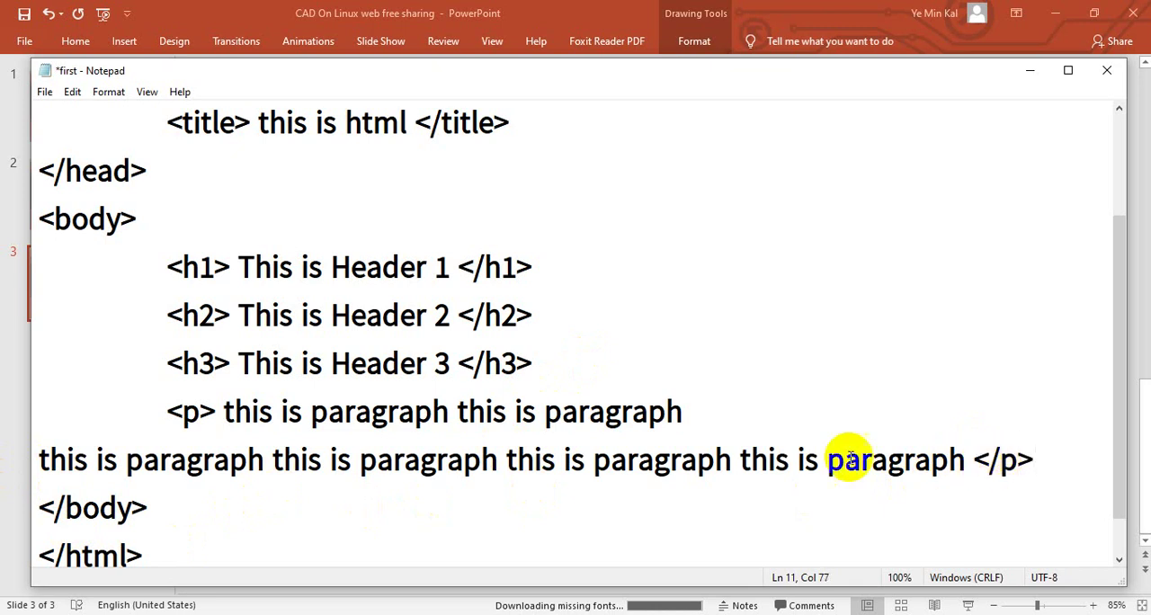
{"action": "scroll", "coordinate": [387, 449], "scroll_direction": "down", "scroll_amount": 1}
{"action": "scroll", "coordinate": [254, 387], "scroll_direction": "up", "scroll_amount": 1}
{"action": "scroll", "coordinate": [233, 423], "scroll_direction": "down", "scroll_amount": 1}
- Check the opening and closing paragraph tags, then save first.html
{"action": "left_click", "coordinate": [223, 363]}
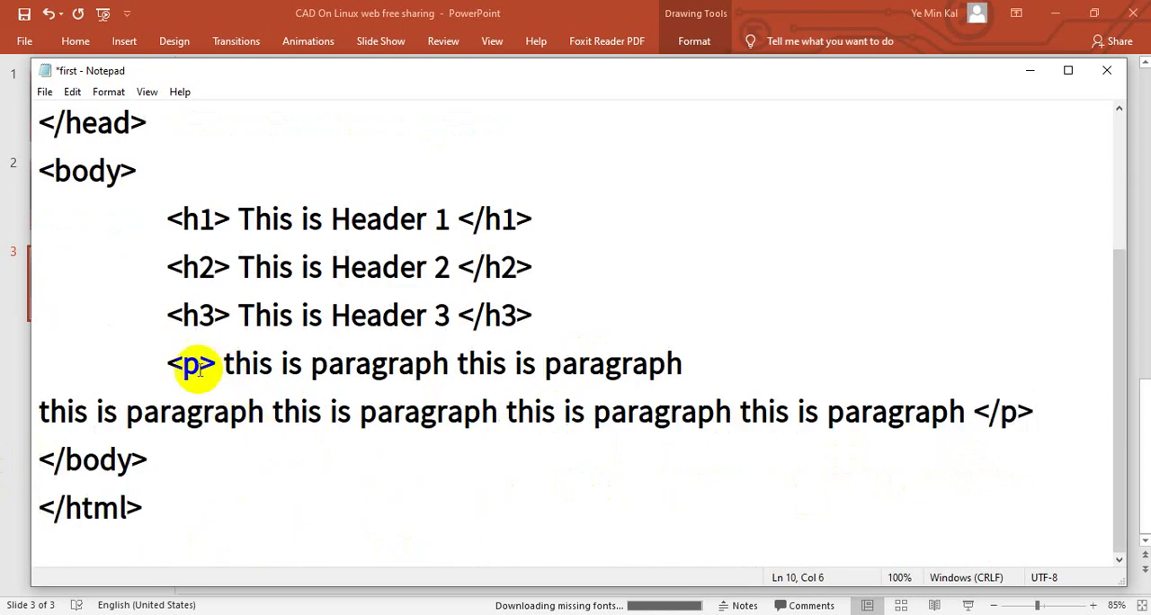
{"action": "left_click_drag", "start_coordinate": [215, 364], "coordinate": [162, 363]}
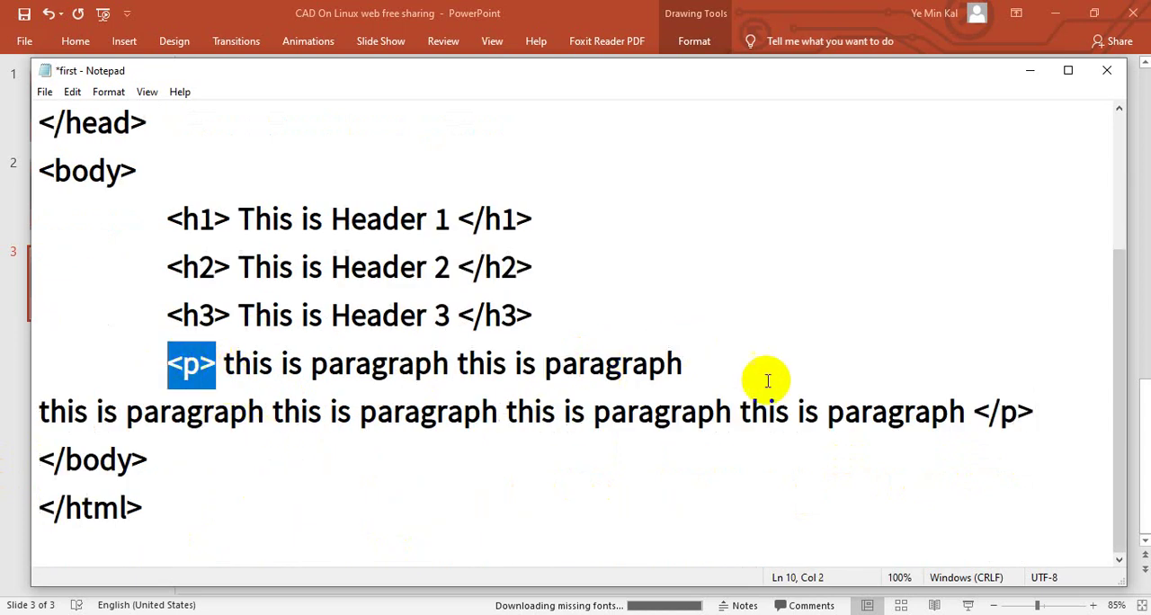
{"action": "left_click_drag", "start_coordinate": [1036, 412], "coordinate": [978, 413]}
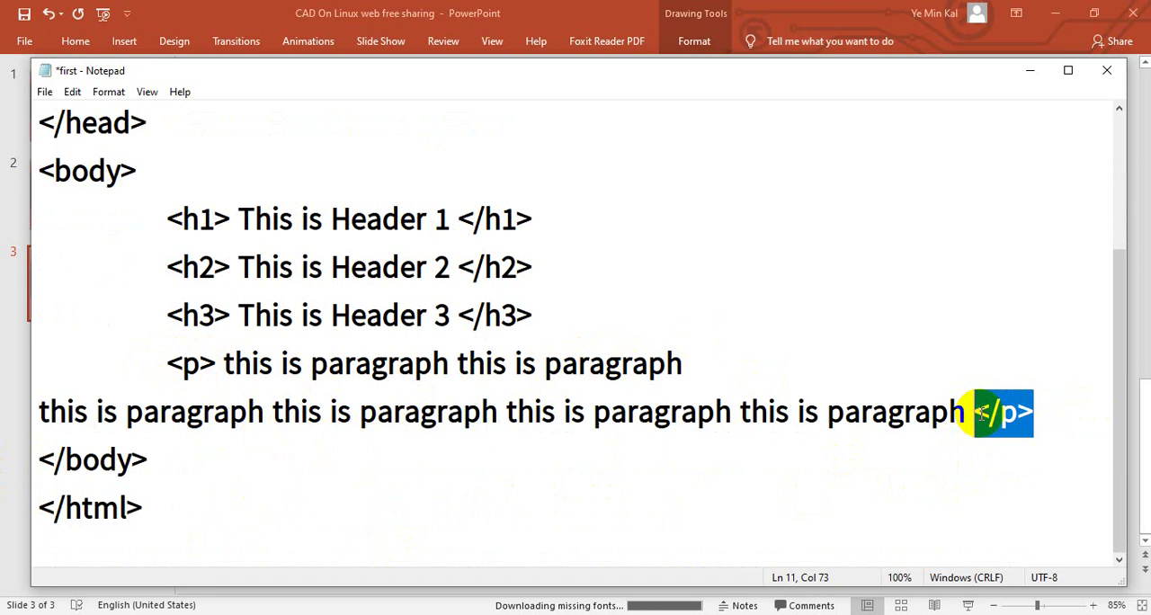
{"action": "left_click", "coordinate": [432, 459]}
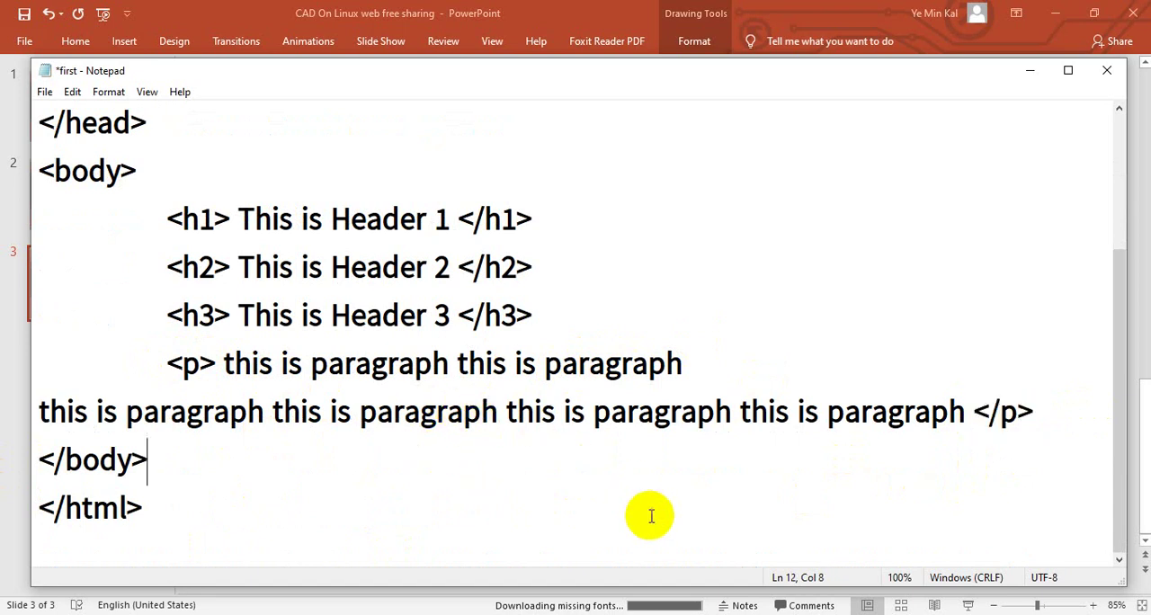
{"action": "key", "text": "ctrl+s"}
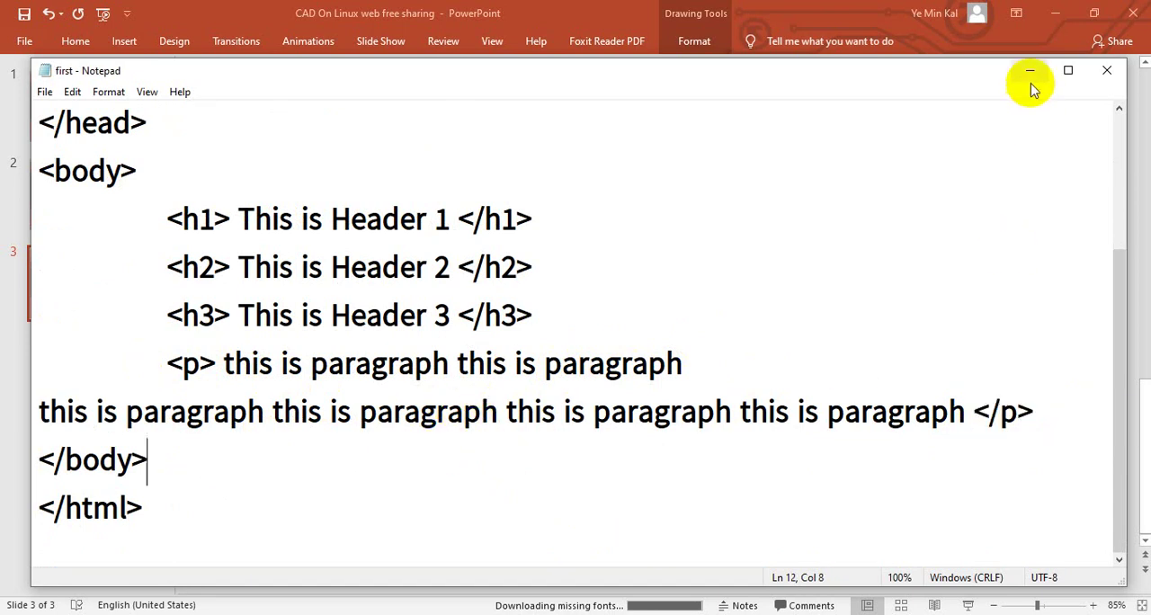
- Reload first.html in Firefox and highlight the newly rendered paragraph
{"action": "key", "text": "alt+Tab"}
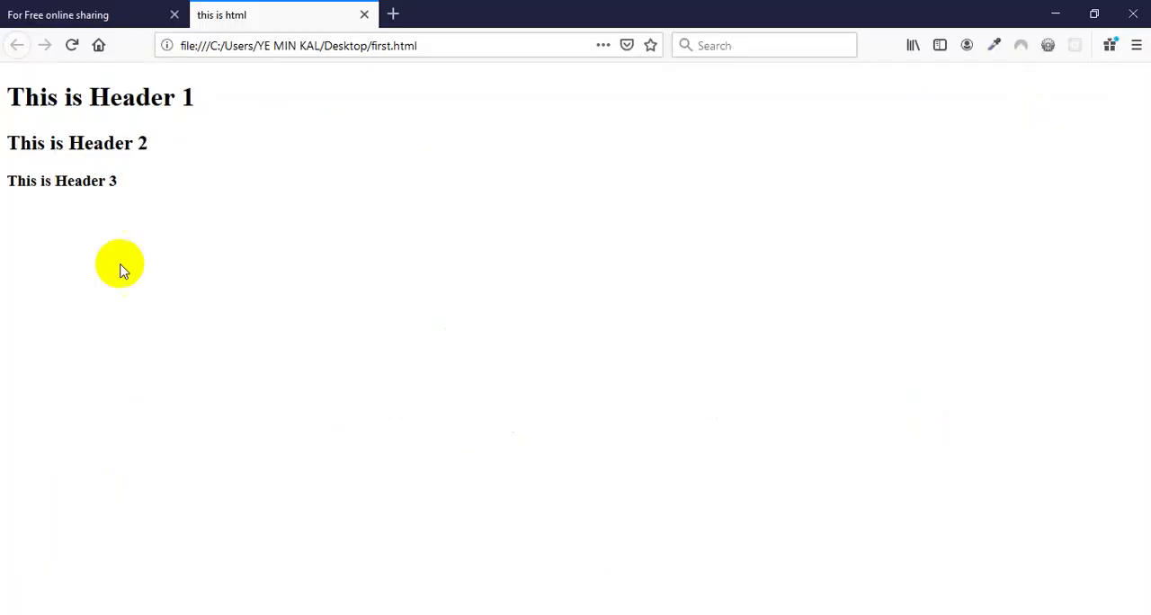
{"action": "left_click", "coordinate": [73, 45]}
{"action": "left_click_drag", "start_coordinate": [7, 215], "coordinate": [565, 216]}
{"action": "key", "text": "ctrl+c"}
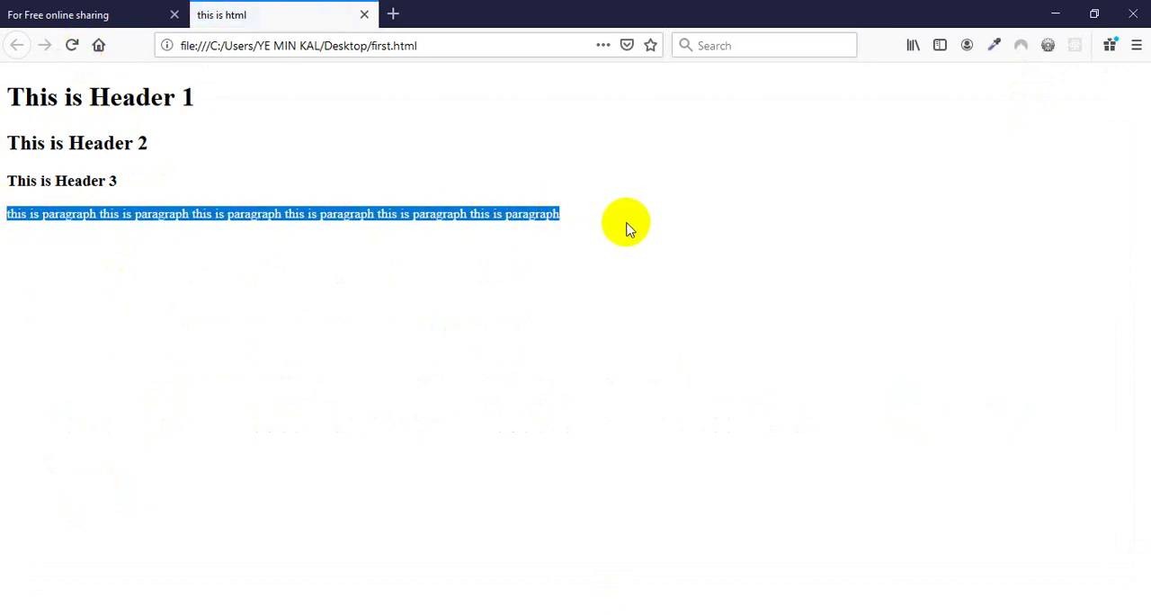
{"action": "left_click", "coordinate": [588, 216]}
{"action": "left_click_drag", "start_coordinate": [563, 215], "coordinate": [9, 229]}
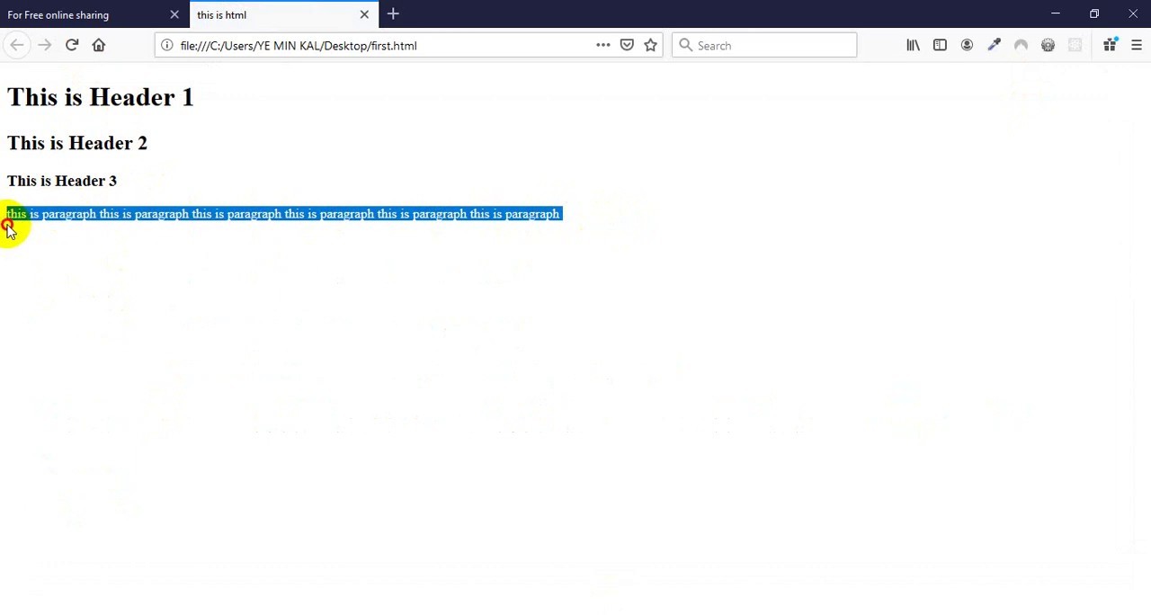
{"action": "left_click", "coordinate": [208, 241]}
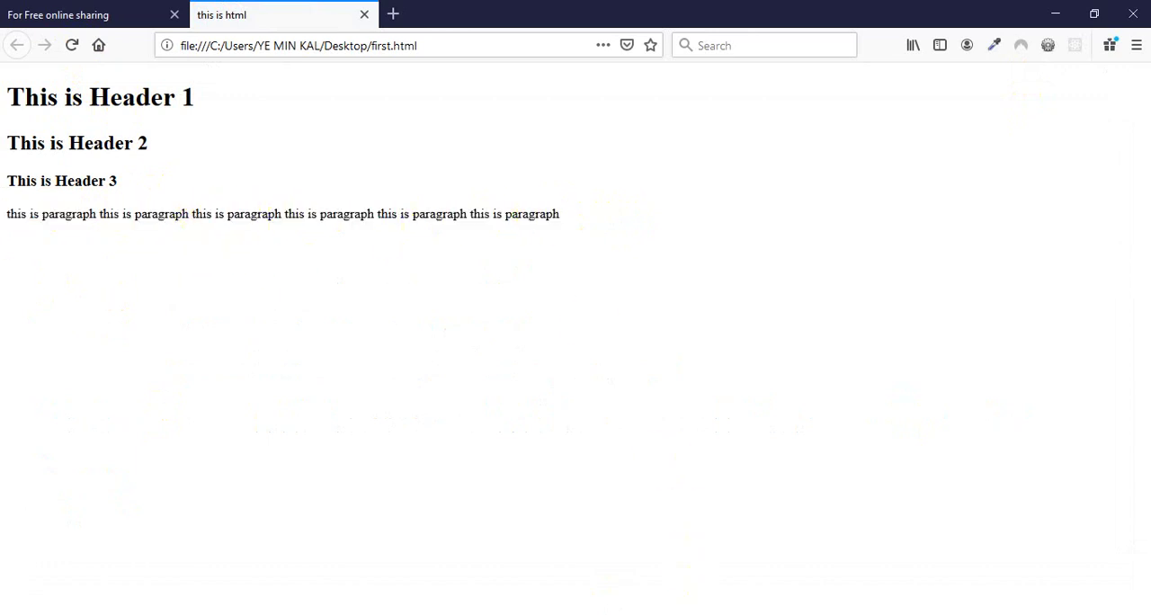
- Back in Notepad, add a new line below the first paragraph
{"action": "key", "text": "alt+Tab"}
{"action": "left_click", "coordinate": [1059, 410]}
{"action": "key", "text": "Return"}
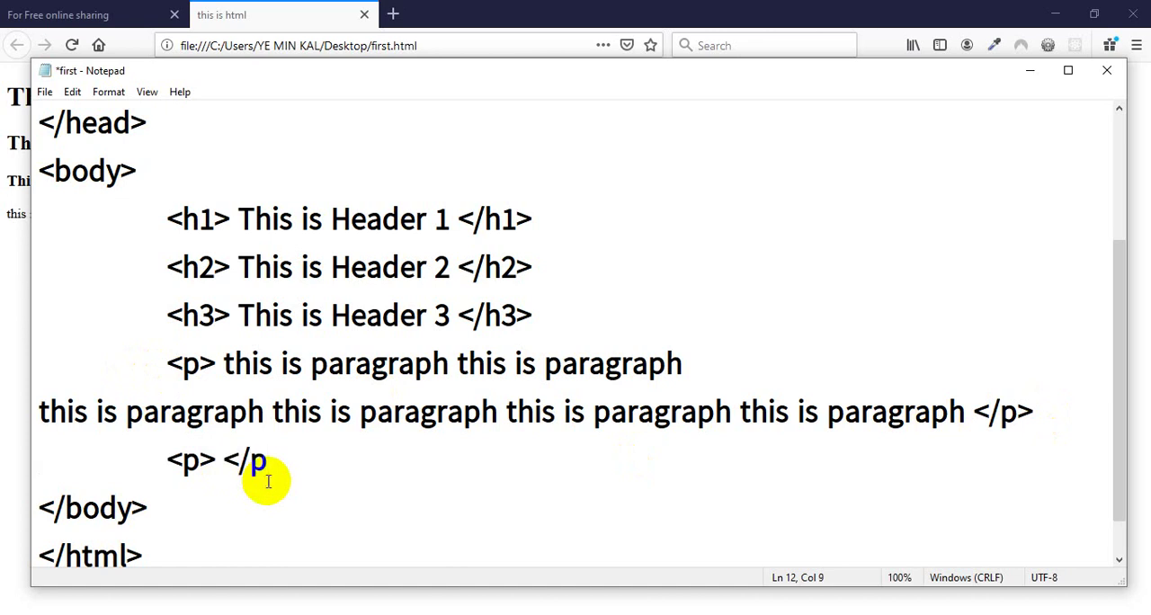
{"action": "type", "text": ">"}
- Copy the first paragraph's text and paste it into the second paragraph
{"action": "left_click", "coordinate": [224, 363]}
{"action": "left_click", "coordinate": [963, 412], "text": "shift"}
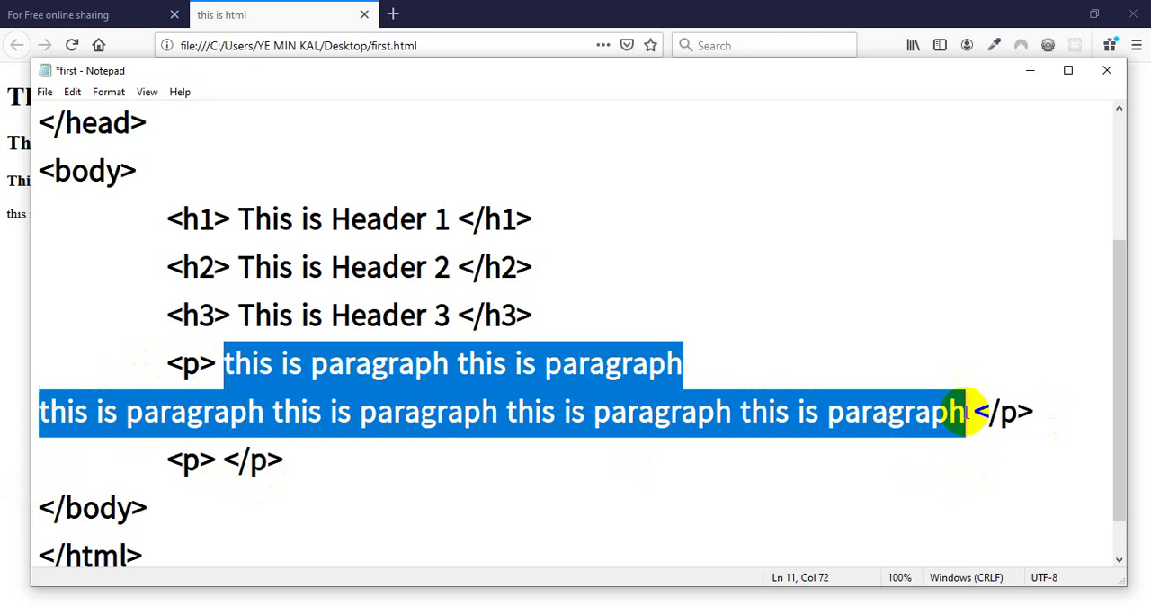
{"action": "left_click", "coordinate": [223, 458]}
{"action": "key", "text": "ctrl+v"}
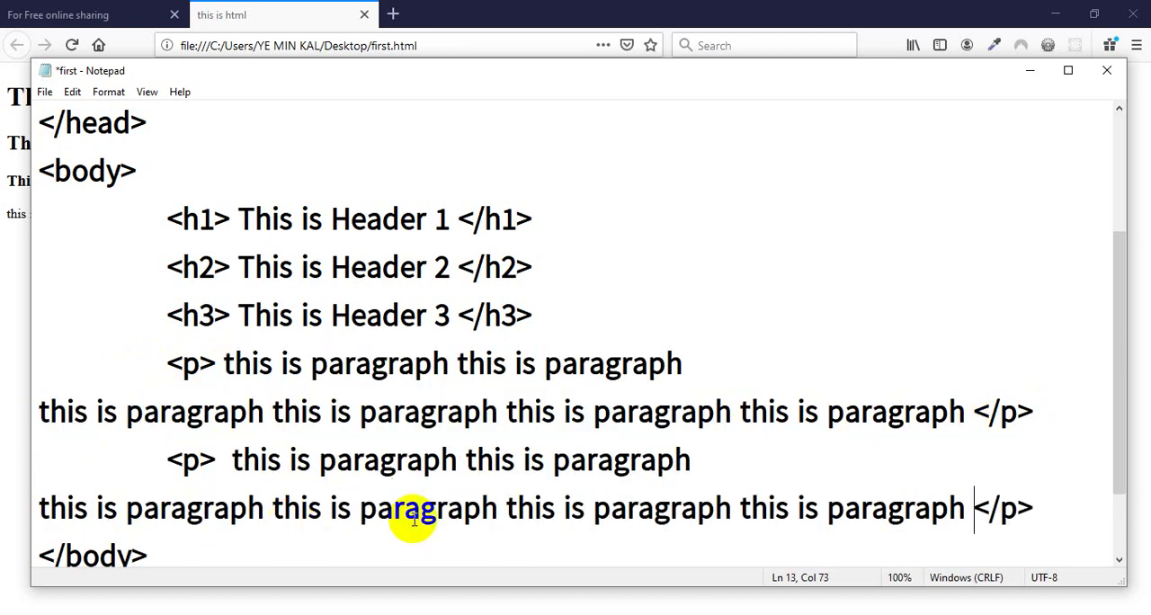
- Reload Firefox to show both paragraphs rendered under the headings
{"action": "left_click", "coordinate": [547, 604]}
{"action": "left_click", "coordinate": [72, 44]}
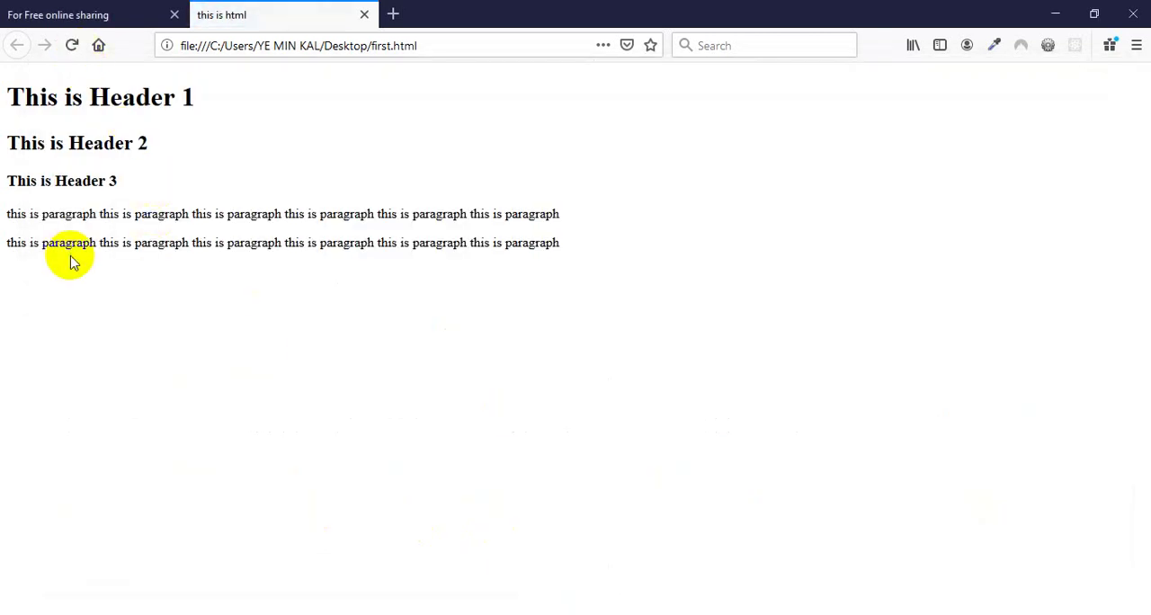
{"action": "left_click_drag", "start_coordinate": [83, 216], "coordinate": [86, 243]}
{"action": "left_click", "coordinate": [104, 238]}
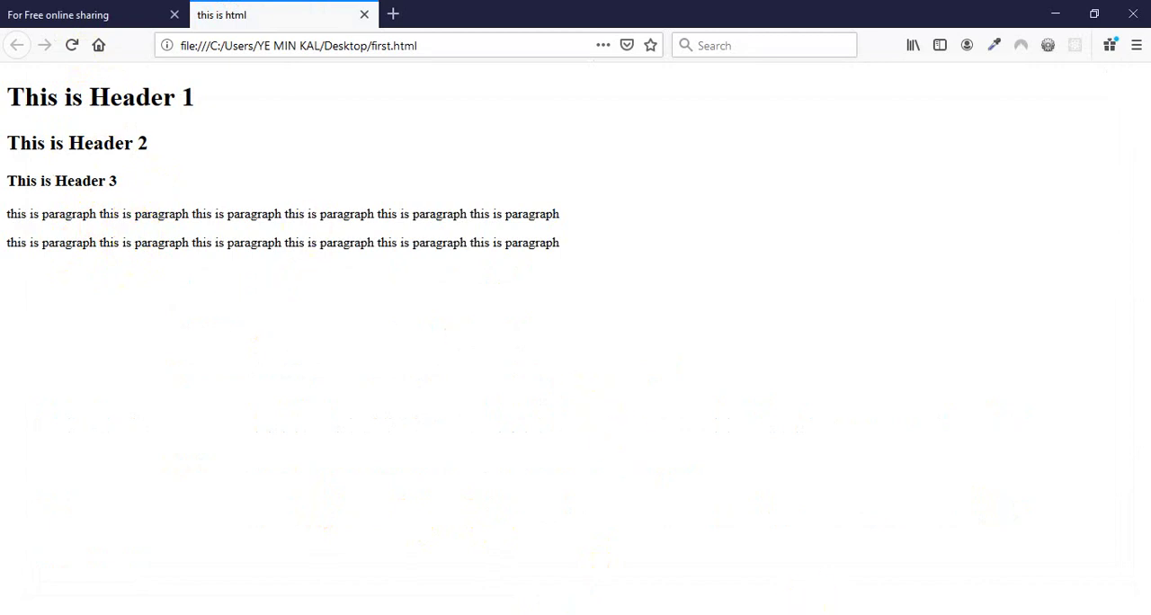
- Highlight the br tag on PowerPoint's HTML slide
{"action": "key", "text": "alt+Tab"}
{"action": "mouse_move", "coordinate": [330, 443]}
{"action": "left_mouse_down"}
{"action": "mouse_move", "coordinate": [357, 440]}
{"action": "mouse_move", "coordinate": [319, 440]}
{"action": "left_mouse_up"}
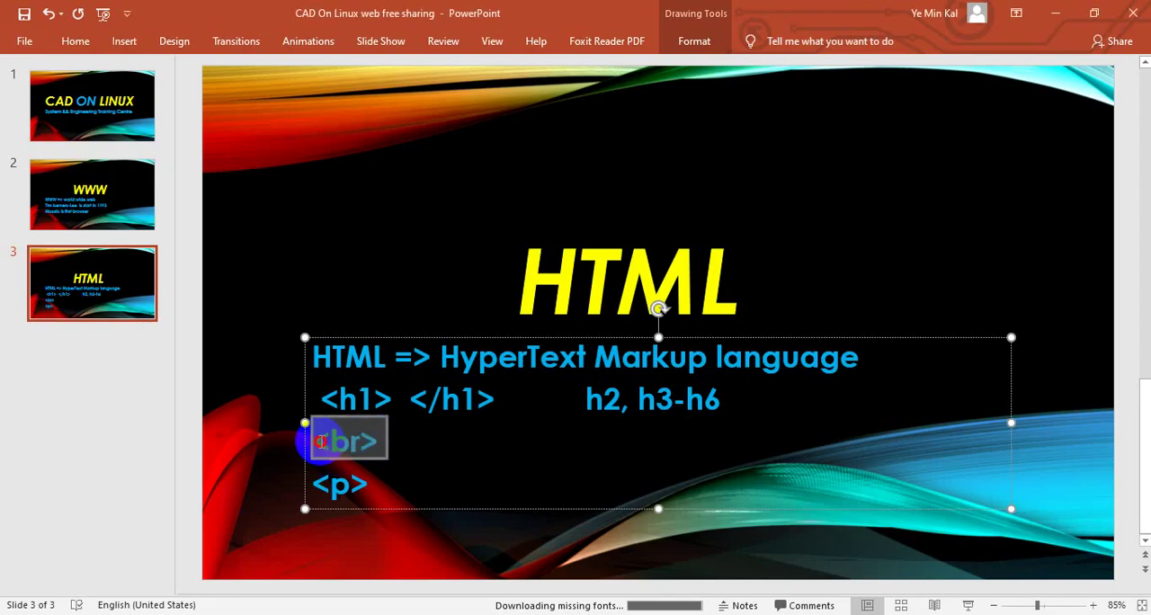
{"action": "left_click", "coordinate": [410, 449]}
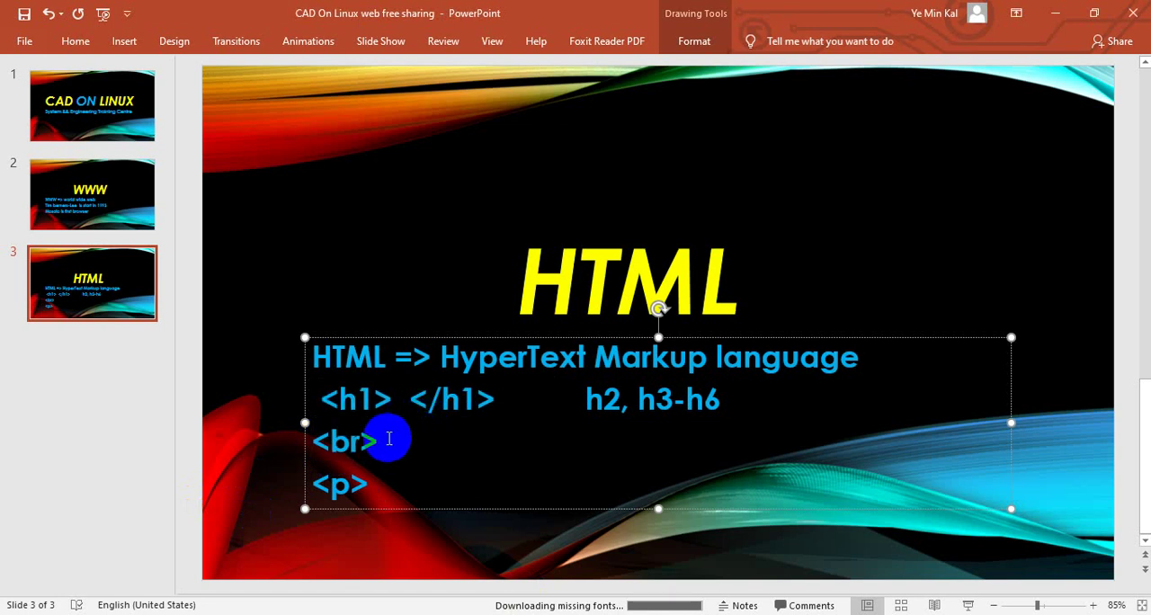
{"action": "left_click_drag", "start_coordinate": [380, 440], "coordinate": [322, 438]}
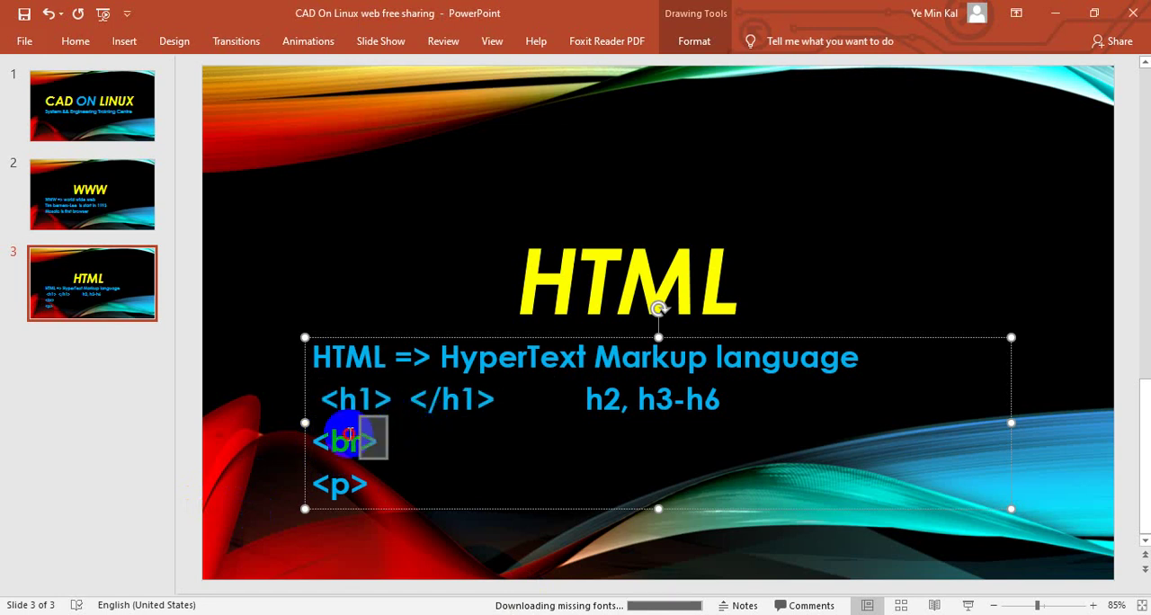
{"action": "left_click", "coordinate": [383, 485]}
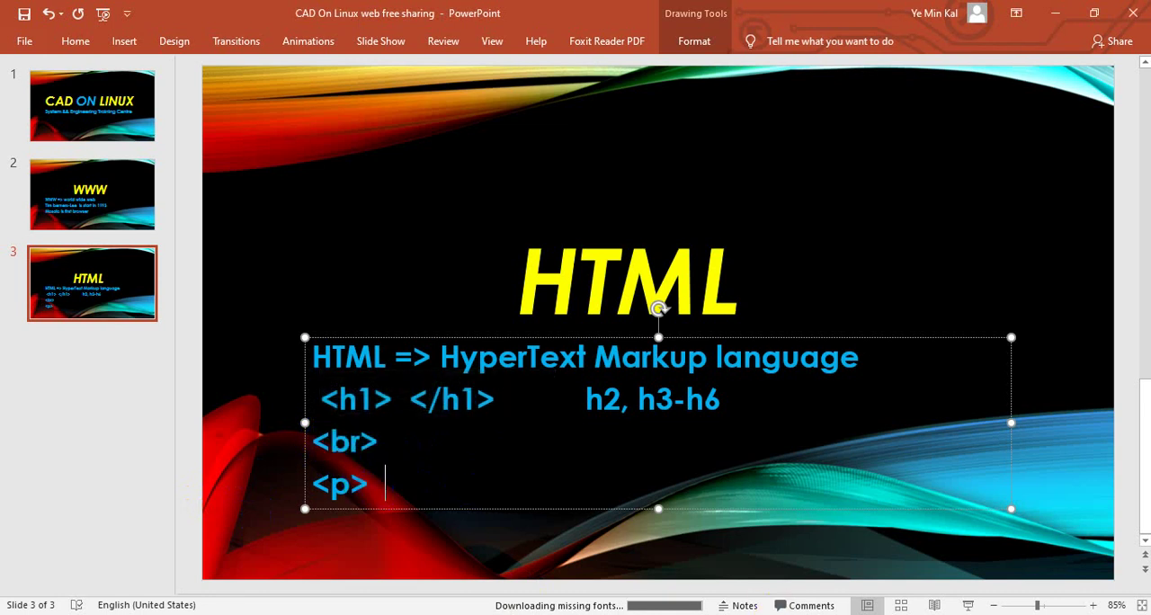
- Cycle through Notepad, Firefox and PowerPoint, ending on first.html's source in Notepad
{"action": "key", "text": "alt+Tab"}
{"action": "key", "text": "alt+Tab"}
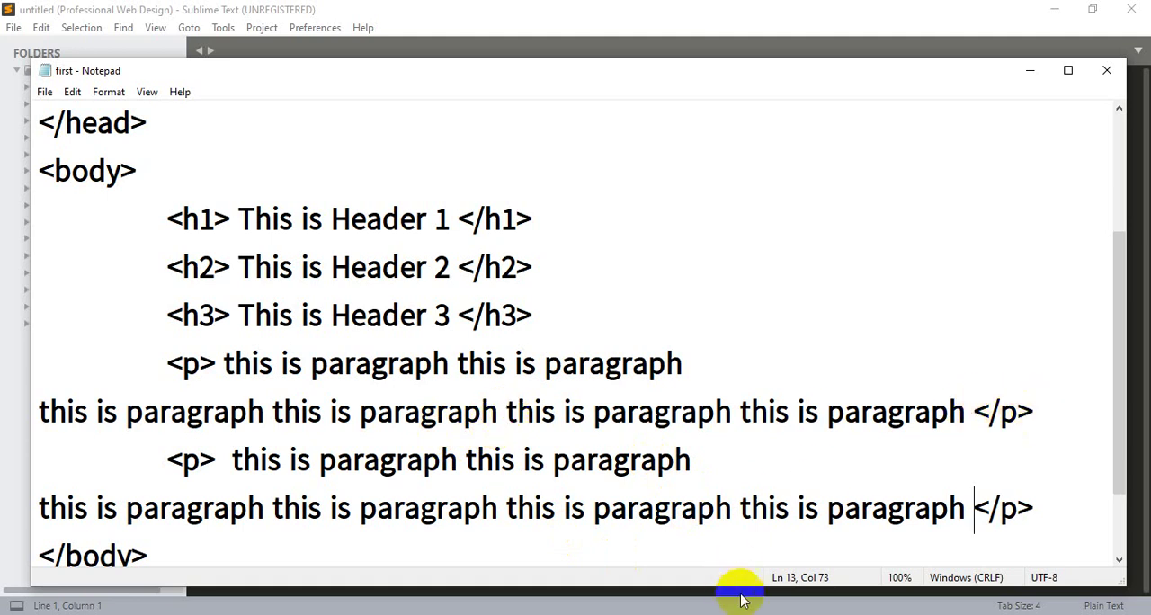
{"action": "key", "text": "alt+Tab"}
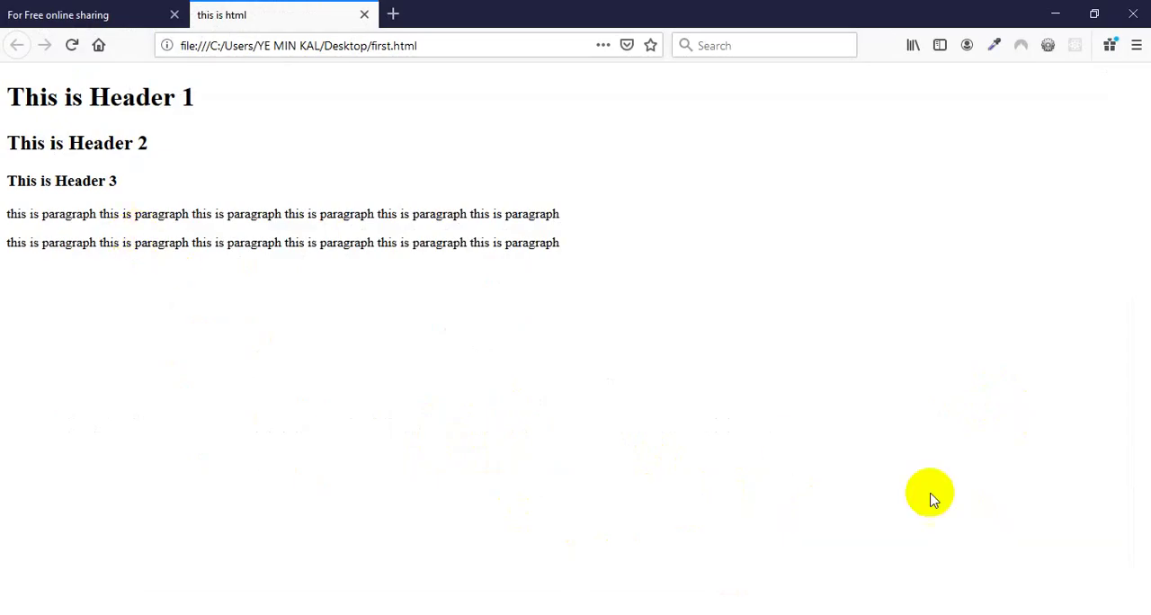
{"action": "key", "text": "alt+Tab"}
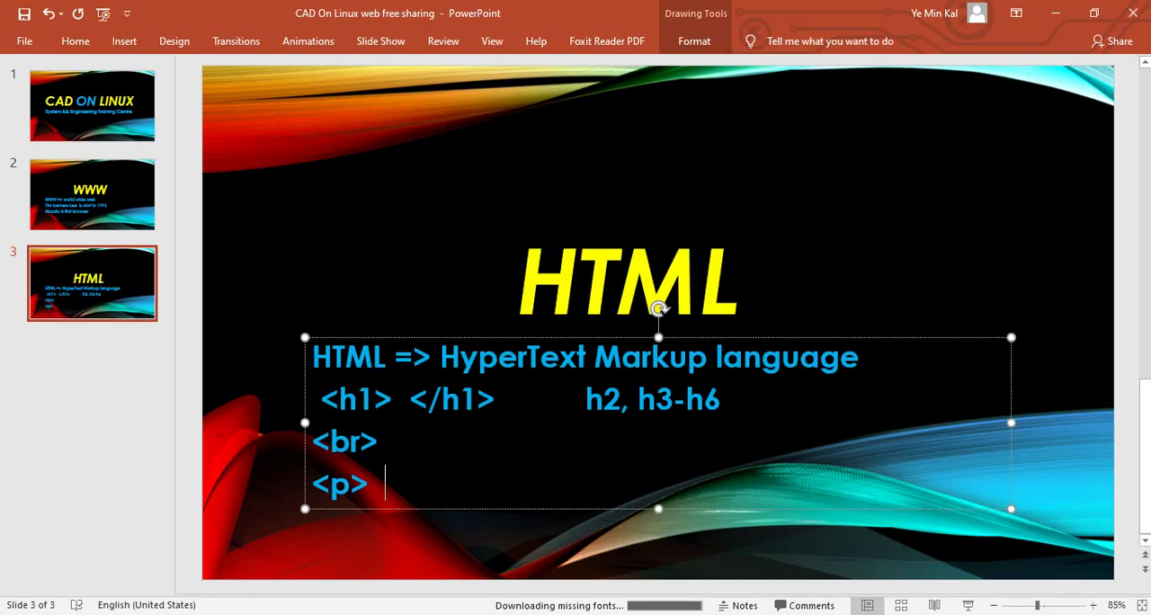
{"action": "key", "text": "alt+Tab"}
{"action": "key", "text": "alt+Tab"}
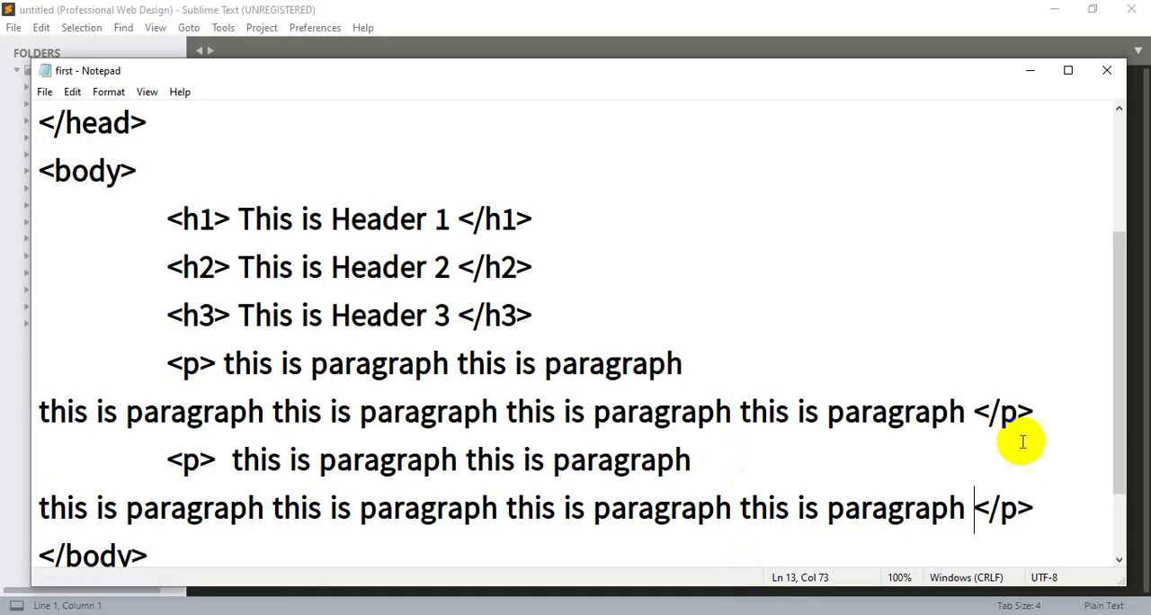
- Add a line after the first paragraph for the <br> and reload Firefox
{"action": "left_click", "coordinate": [1047, 412]}
{"action": "key", "text": "Return"}
{"action": "type", "text": "<br>"}
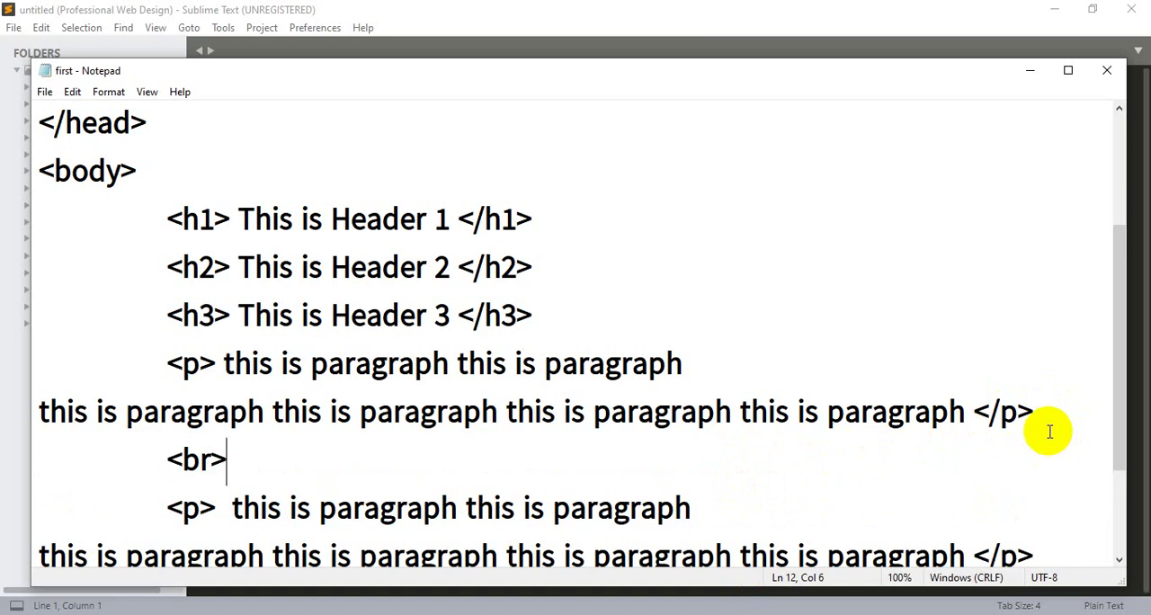
{"action": "key", "text": "alt+Tab"}
{"action": "left_click", "coordinate": [72, 45]}
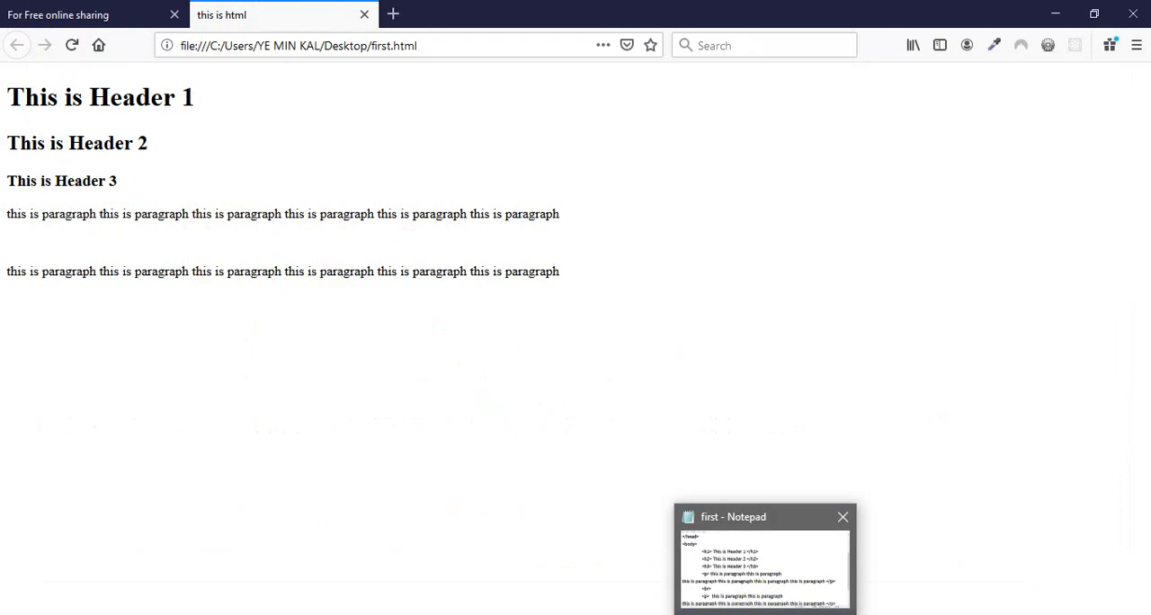
- Maximize Notepad and zoom out to fit the source, then bring up Sublime Text
{"action": "left_click", "coordinate": [683, 557]}
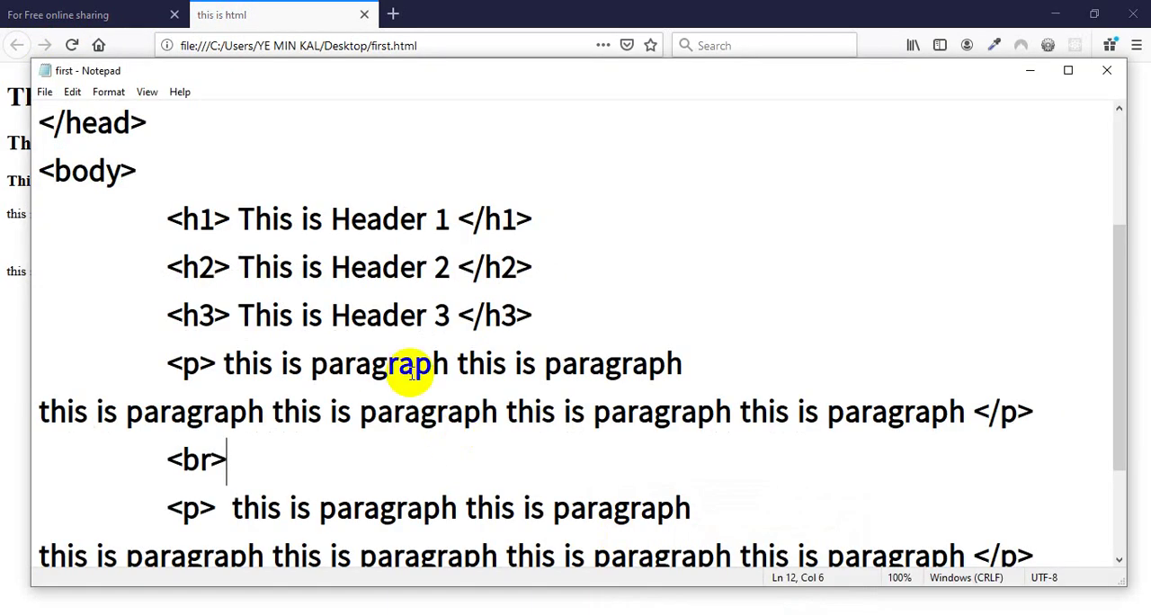
{"action": "scroll", "coordinate": [467, 352], "scroll_direction": "down", "scroll_amount": 1}
{"action": "left_click", "coordinate": [1068, 70]}
{"action": "scroll", "coordinate": [552, 188], "scroll_direction": "up", "scroll_amount": 3}
{"action": "key", "text": "ctrl+minus"}
{"action": "key", "text": "ctrl+minus"}
{"action": "key", "text": "ctrl+minus"}
{"action": "key", "text": "ctrl+minus"}
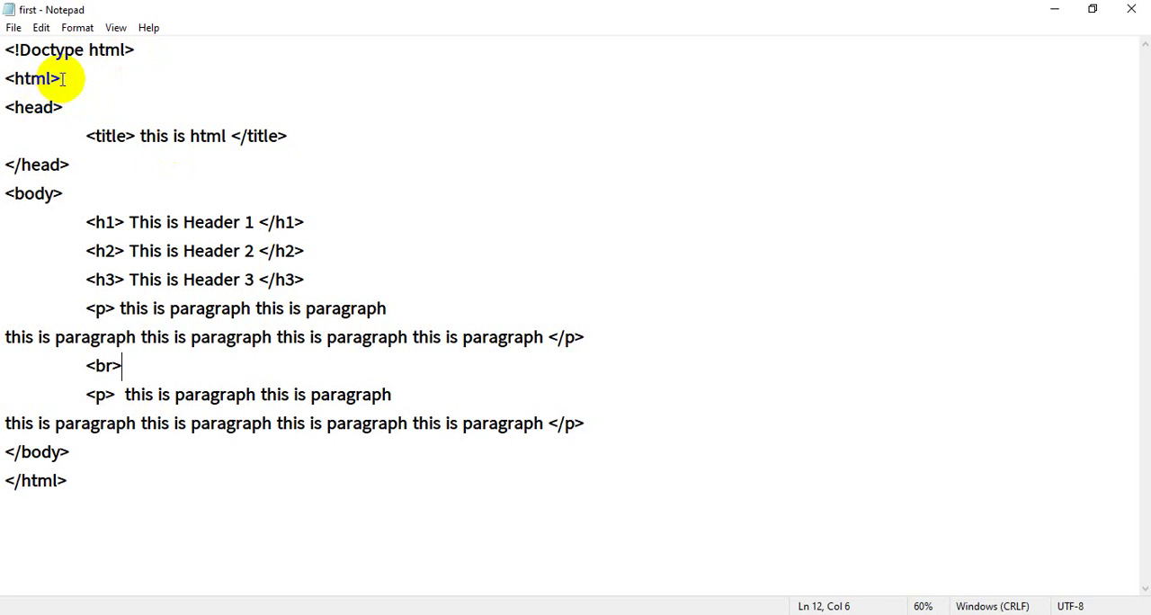
{"action": "key", "text": "alt+Tab"}
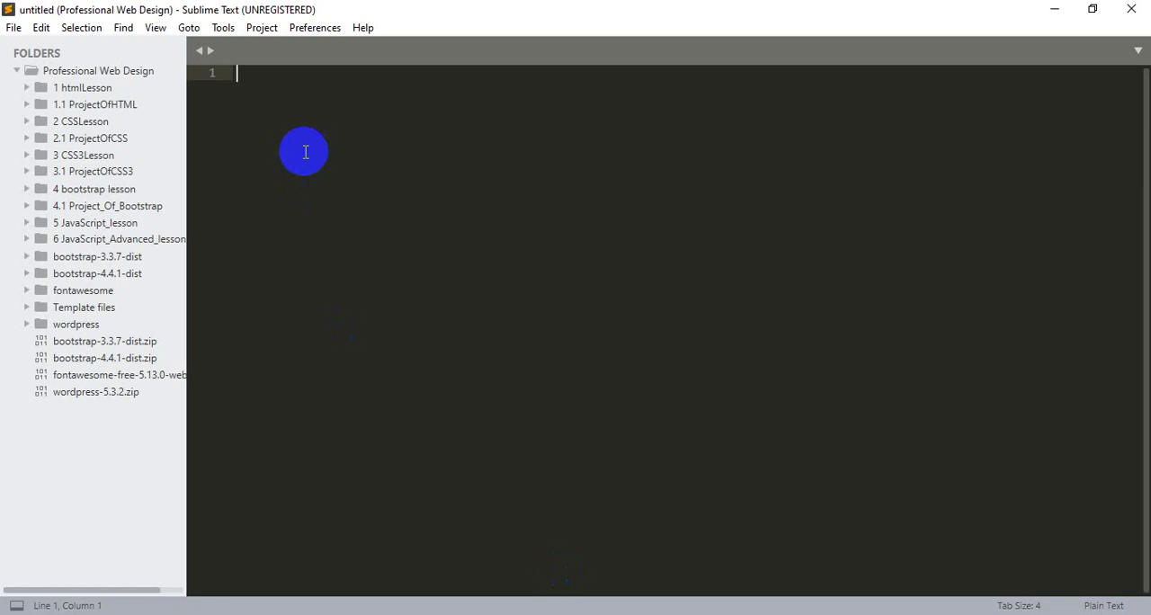
- Save the empty Sublime Text file to the Desktop as first1.html
{"action": "key", "text": "ctrl+s"}
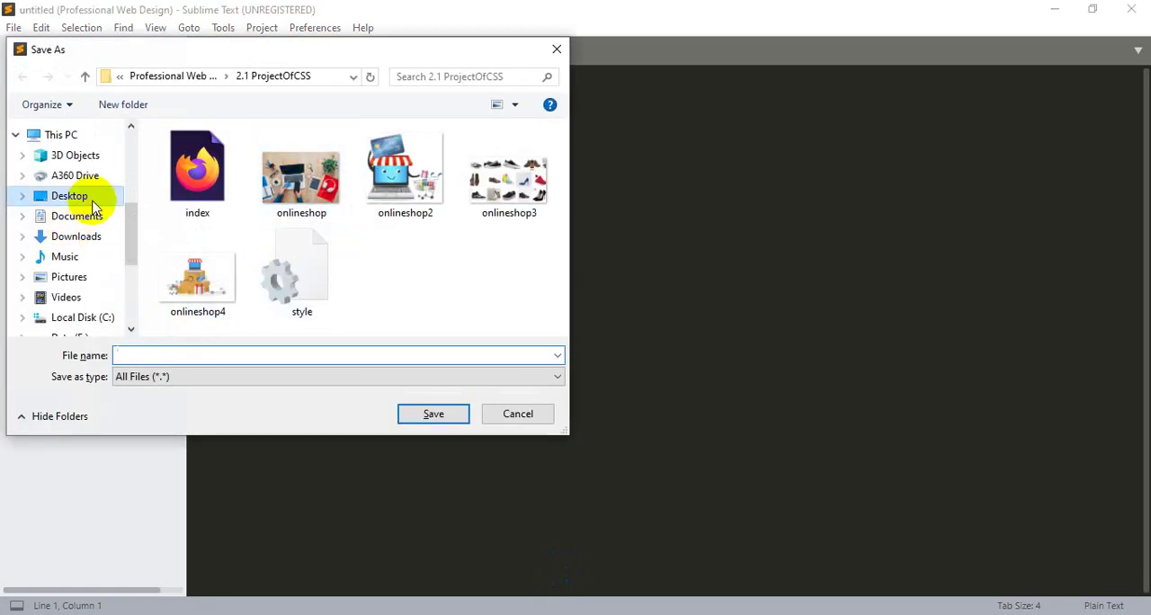
{"action": "left_click", "coordinate": [126, 355]}
{"action": "type", "text": "first"}
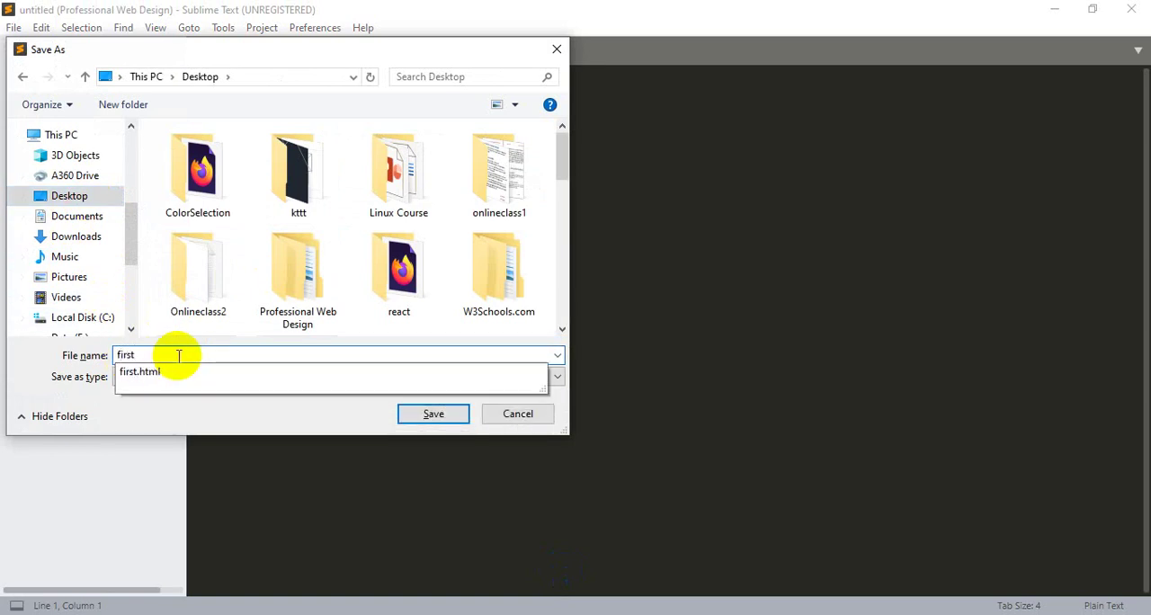
{"action": "type", "text": "1.html"}
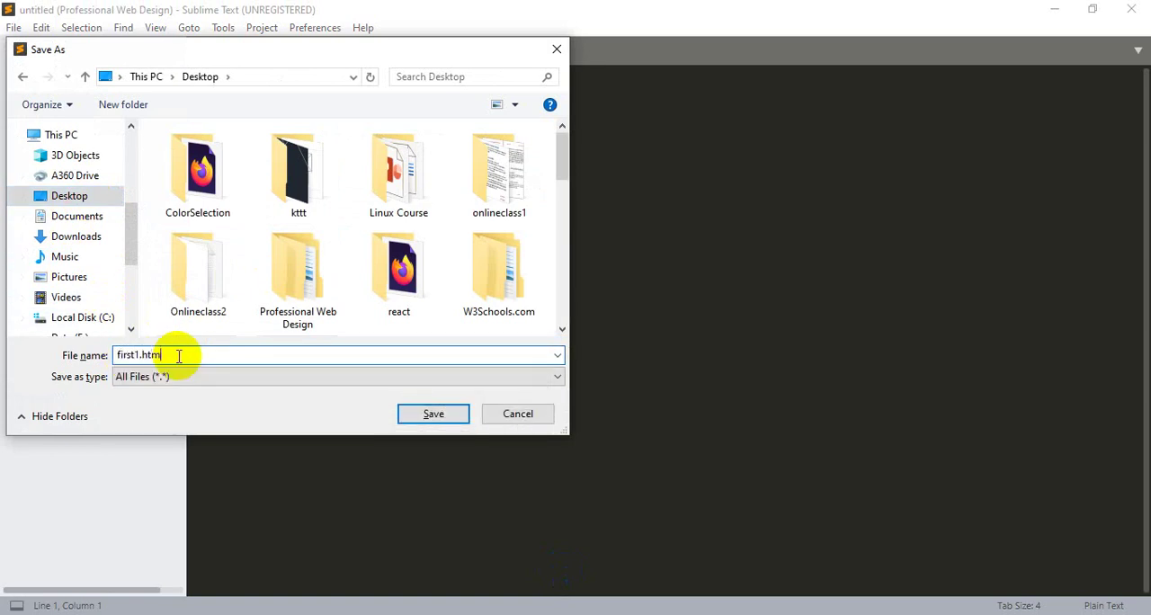
{"action": "left_click", "coordinate": [433, 414]}
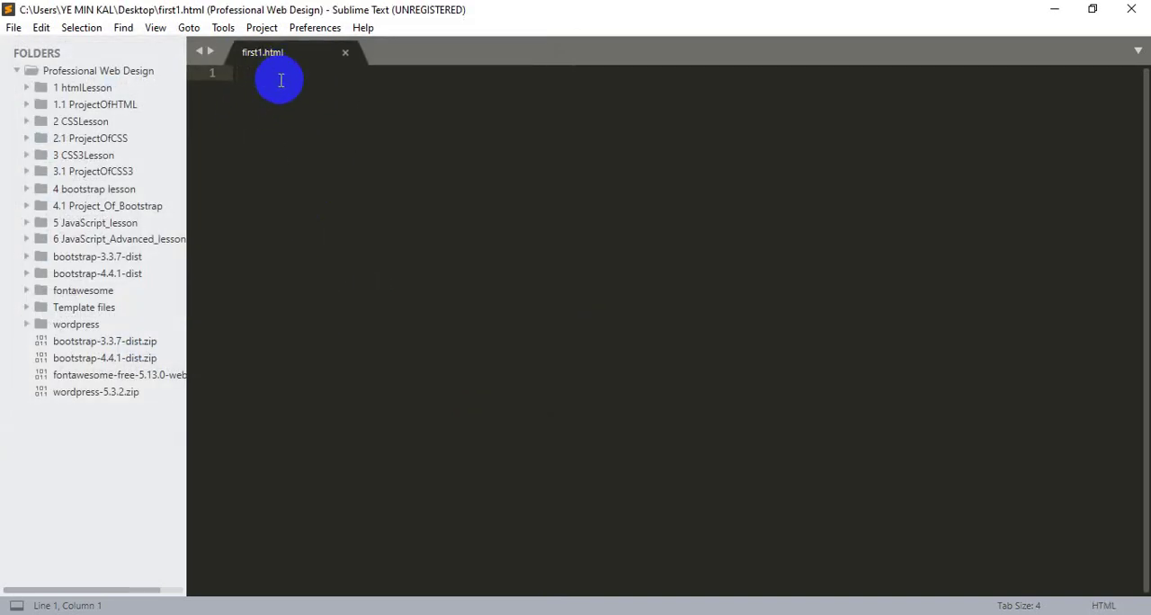
{"action": "type", "text": "html5"}
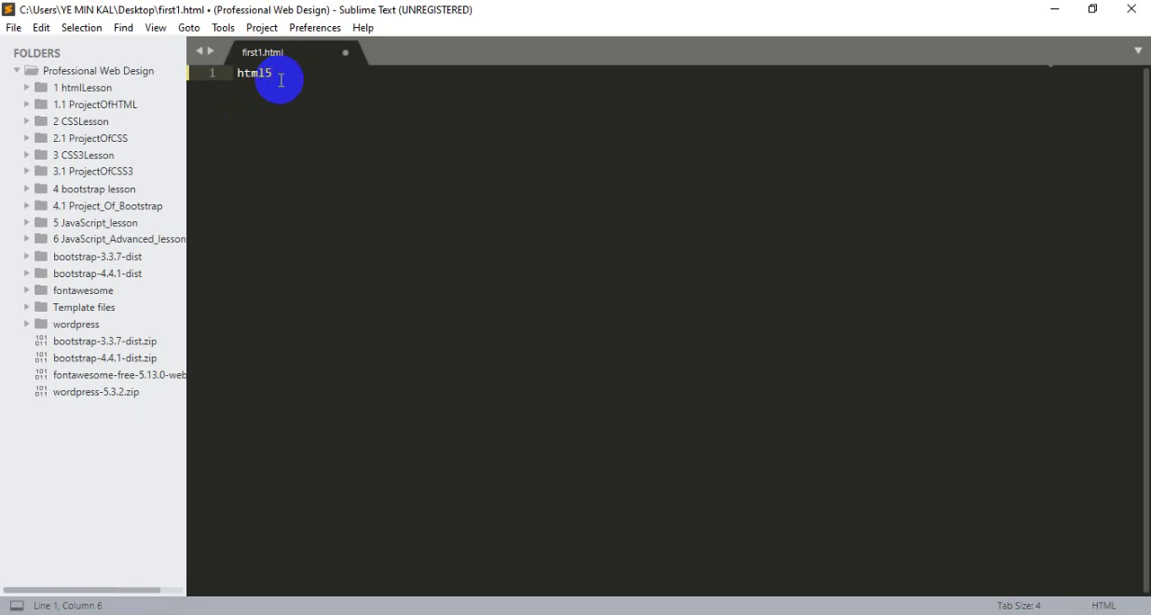
- Expand 'html' into the HTML5 boilerplate, then delete it all
{"action": "key", "text": "Tab"}
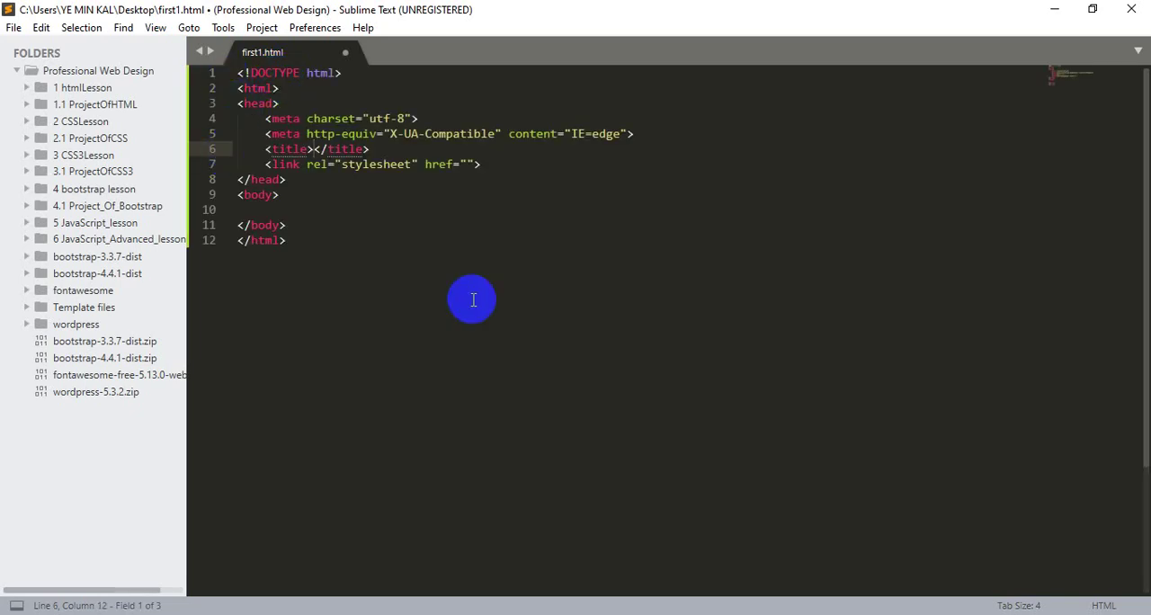
{"action": "key", "text": "ctrl+a"}
{"action": "key", "text": "BackSpace"}
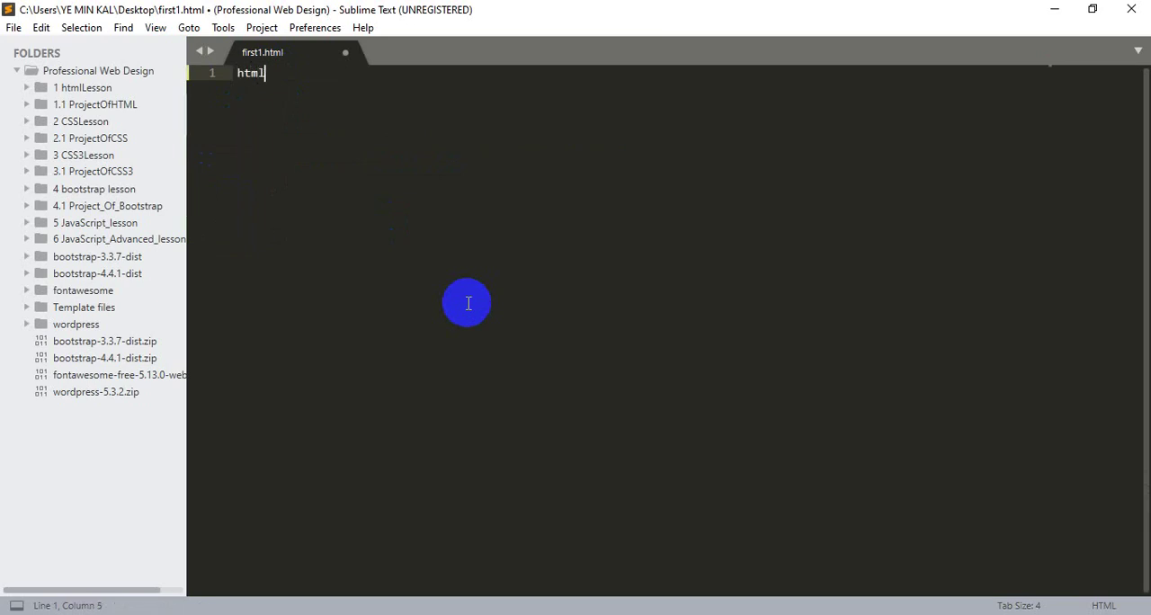
- Emmet-expand nested html, head and title tags on separate lines
{"action": "key", "text": "Tab"}
{"action": "key", "text": "Return"}
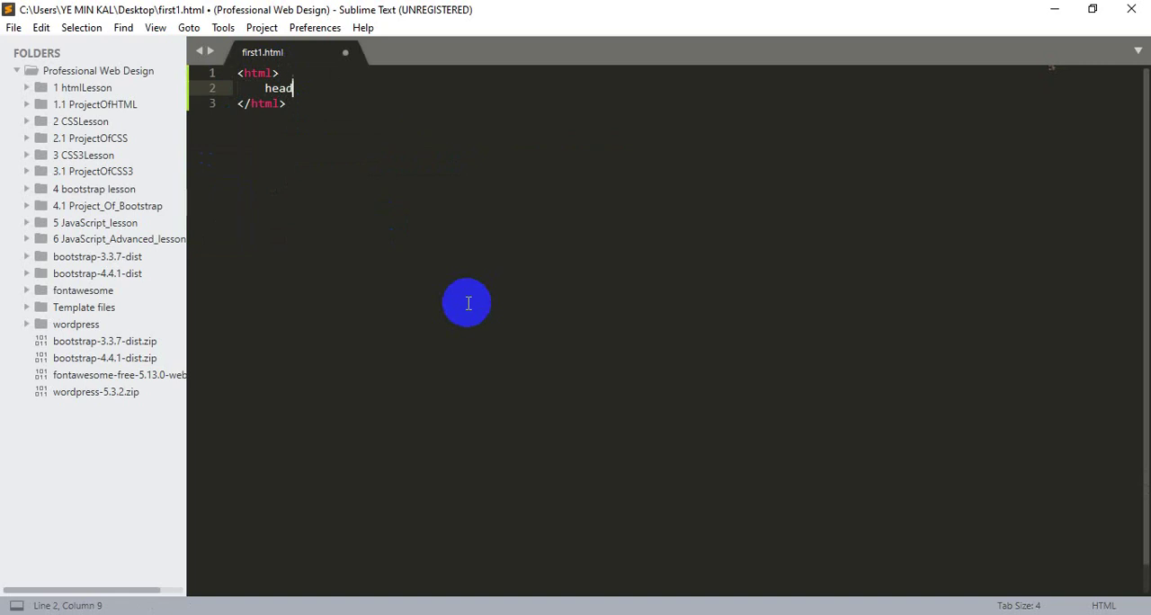
{"action": "key", "text": "Tab"}
{"action": "key", "text": "Return"}
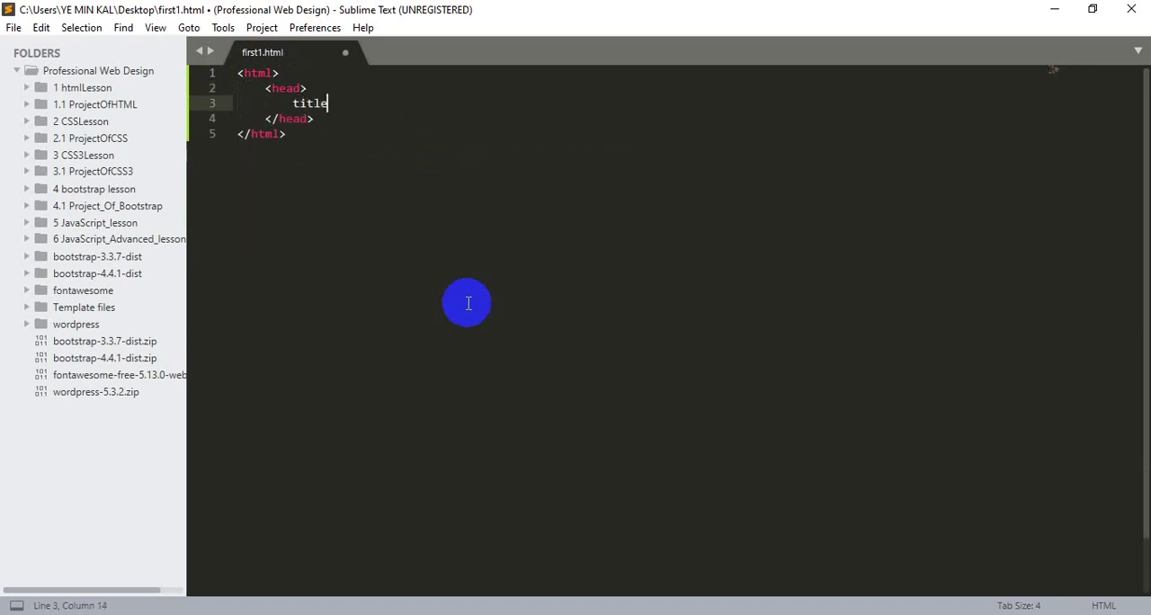
{"action": "key", "text": "Tab"}
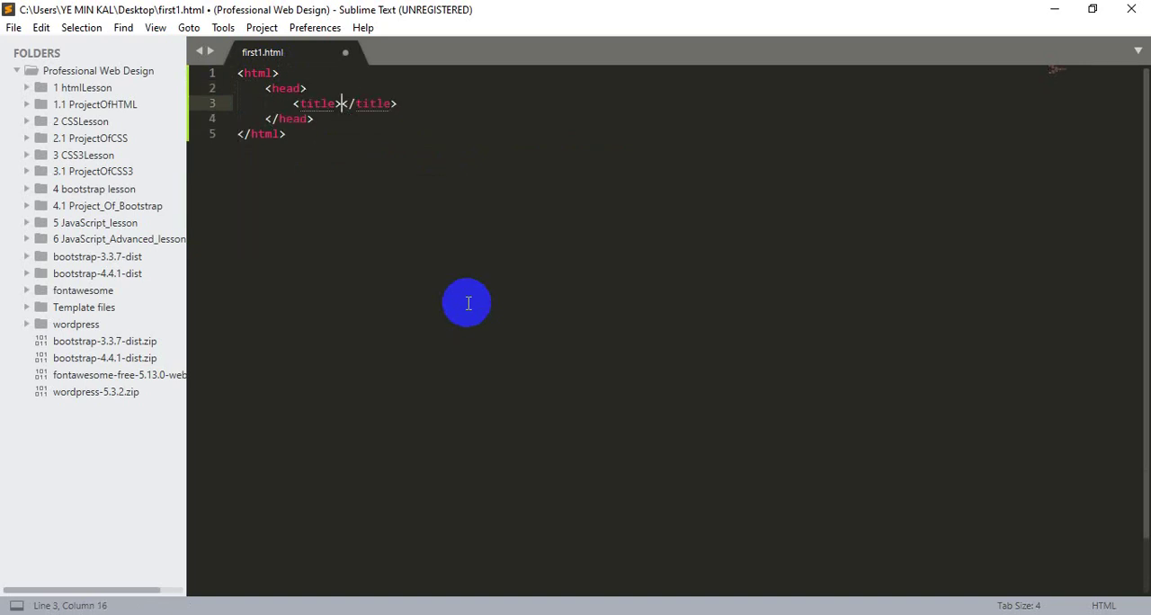
- Select the five-line skeleton and minimise Sublime Text, Notepad and Firefox
{"action": "left_click", "coordinate": [239, 73]}
{"action": "left_click", "coordinate": [294, 137], "text": "shift"}
{"action": "left_click", "coordinate": [1054, 9]}
{"action": "left_click", "coordinate": [1054, 13]}
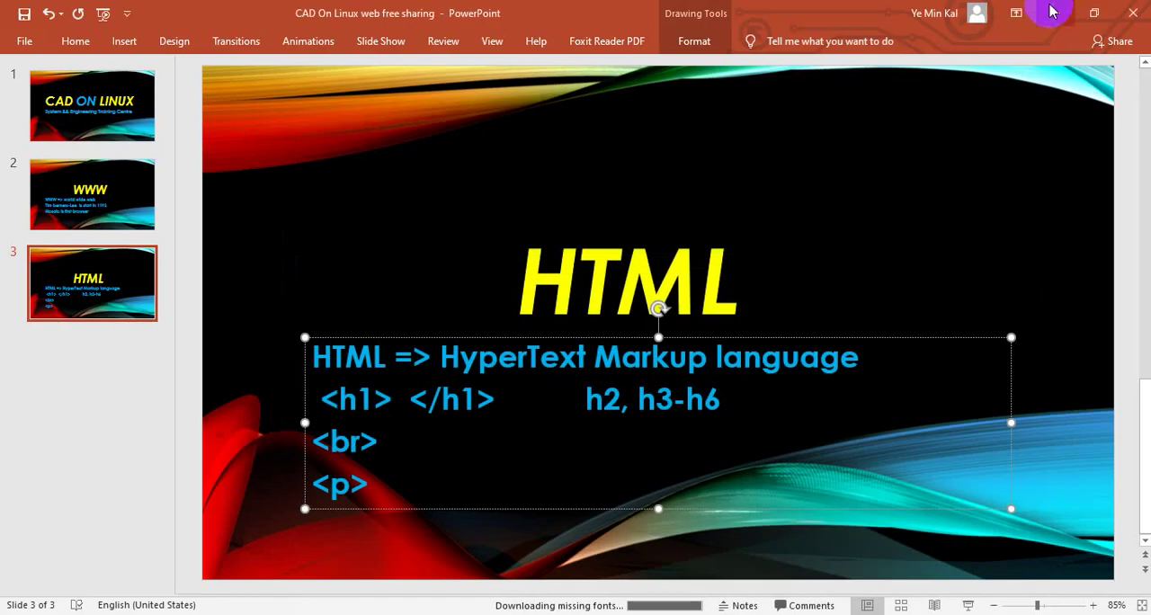
- Minimise the slides and refresh the desktop icons
{"action": "left_click", "coordinate": [1053, 11]}
{"action": "right_click", "coordinate": [638, 106]}
{"action": "left_click", "coordinate": [683, 177]}
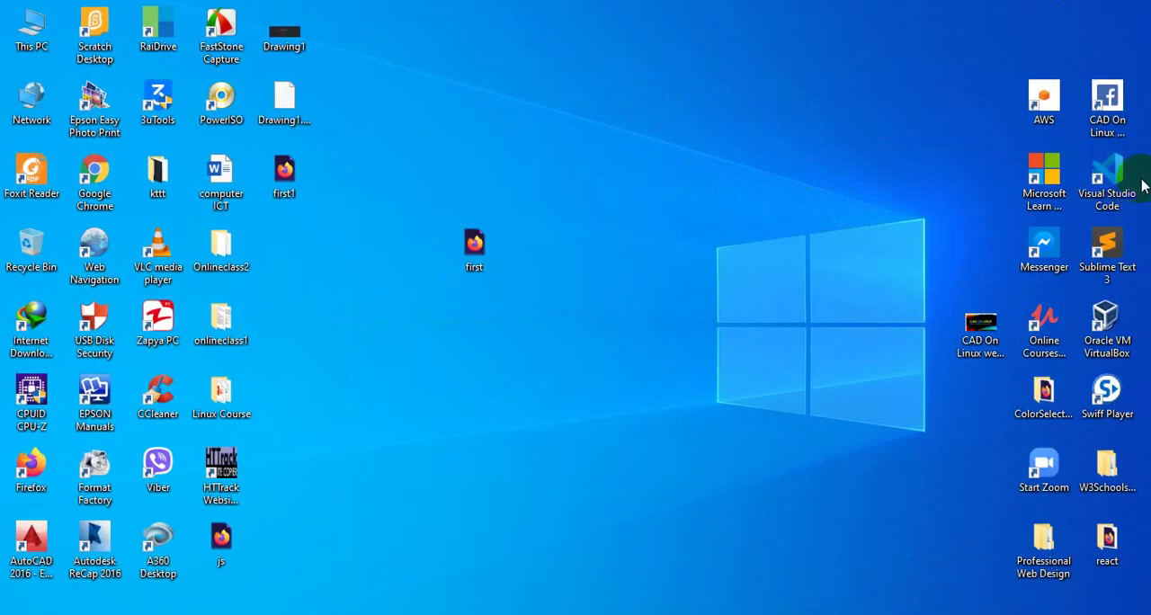
{"action": "left_click", "coordinate": [1128, 200]}
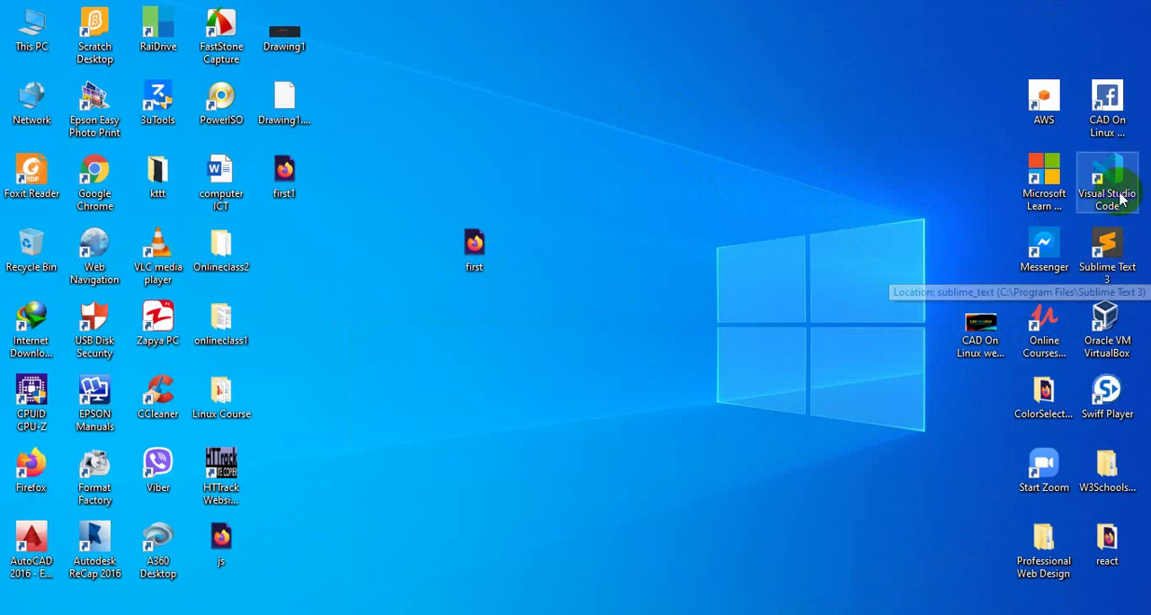
{"action": "left_click", "coordinate": [813, 351]}
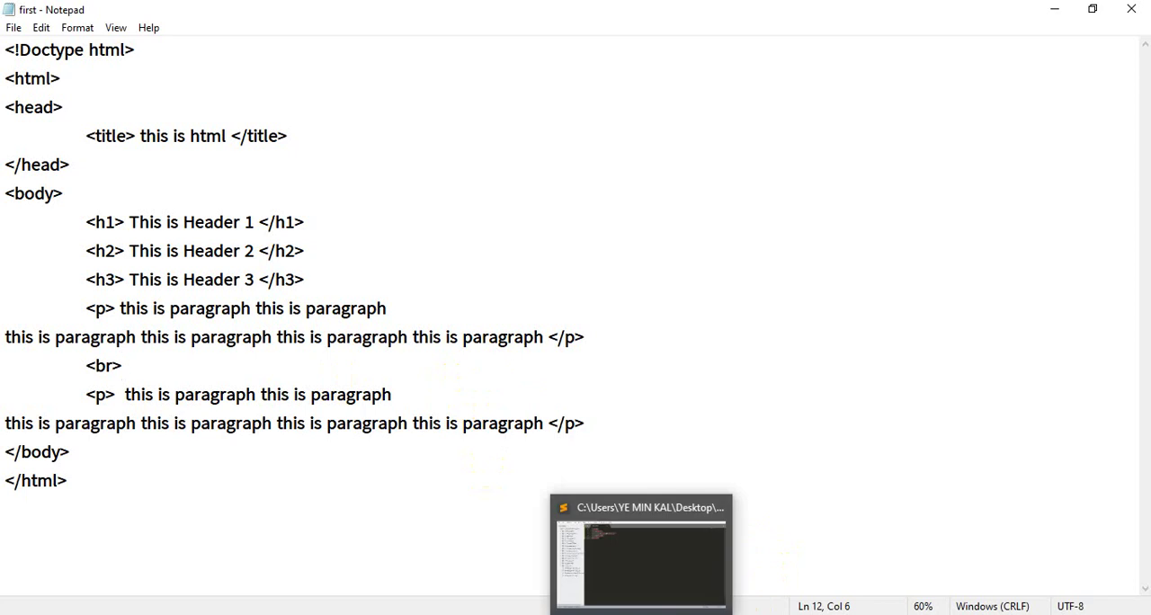
- Restore PowerPoint and view the first slide, the WWW slide and the HTML slide
{"action": "left_click", "coordinate": [682, 562]}
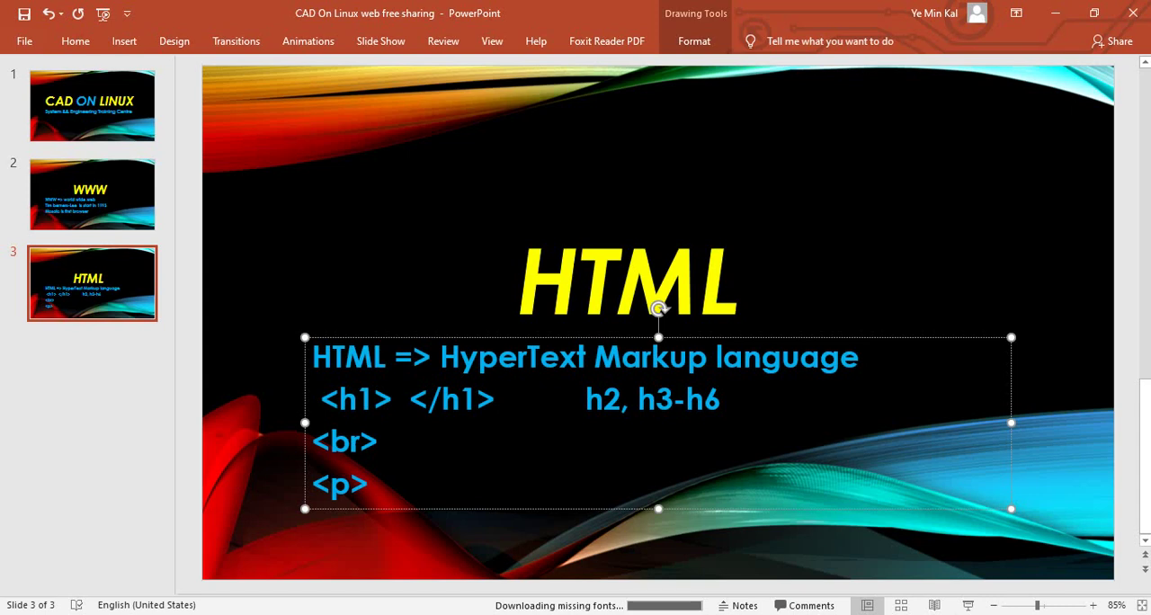
{"action": "left_click", "coordinate": [432, 205]}
{"action": "left_click", "coordinate": [90, 115]}
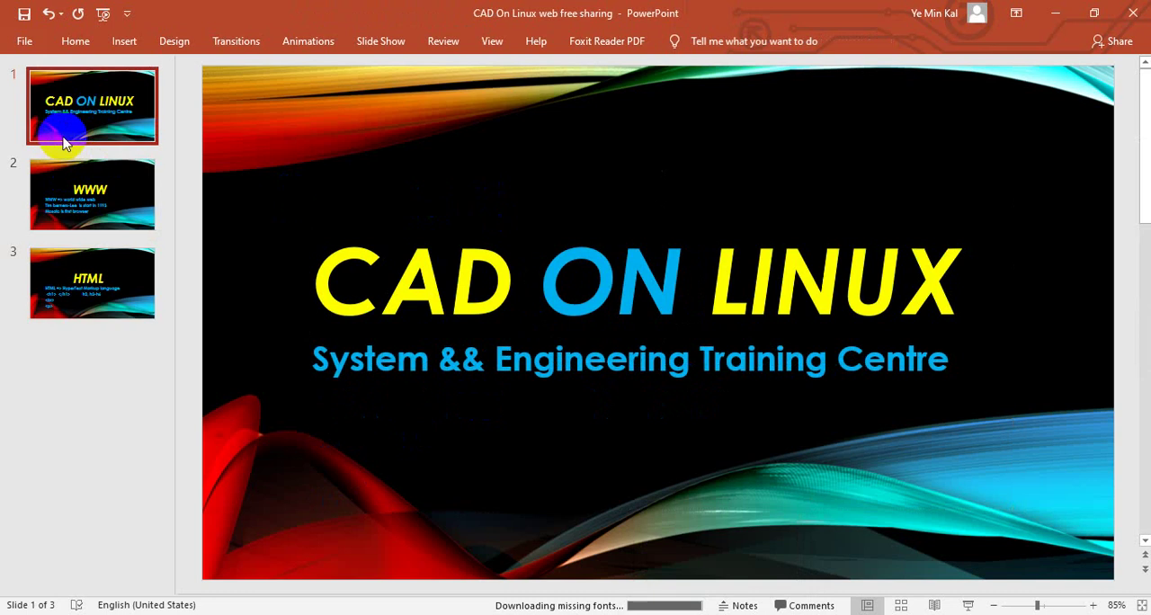
{"action": "left_click", "coordinate": [87, 193]}
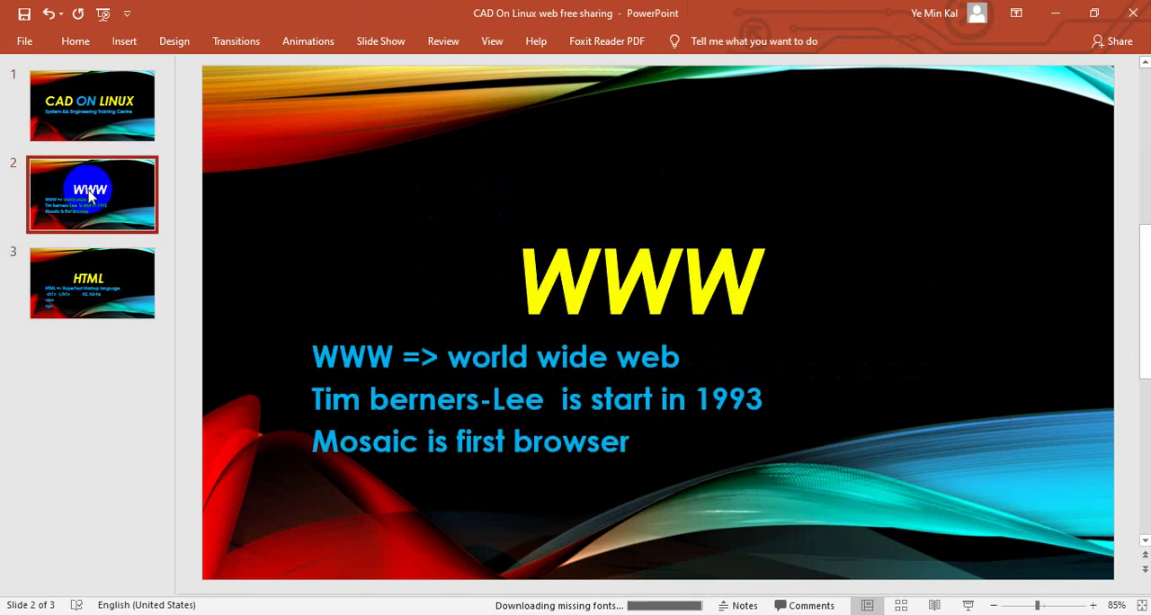
{"action": "left_click", "coordinate": [64, 290]}
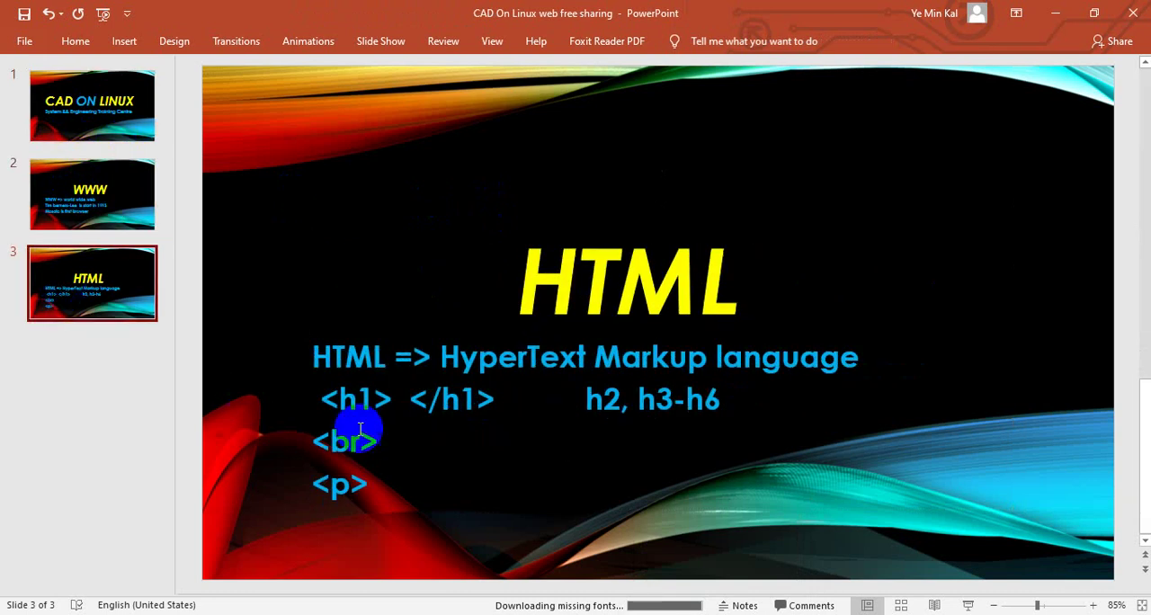
- Highlight the slide's <h1>, <br> and <p> tags, then minimise PowerPoint and Notepad
{"action": "left_click_drag", "start_coordinate": [393, 400], "coordinate": [321, 400]}
{"action": "left_click_drag", "start_coordinate": [385, 443], "coordinate": [305, 439]}
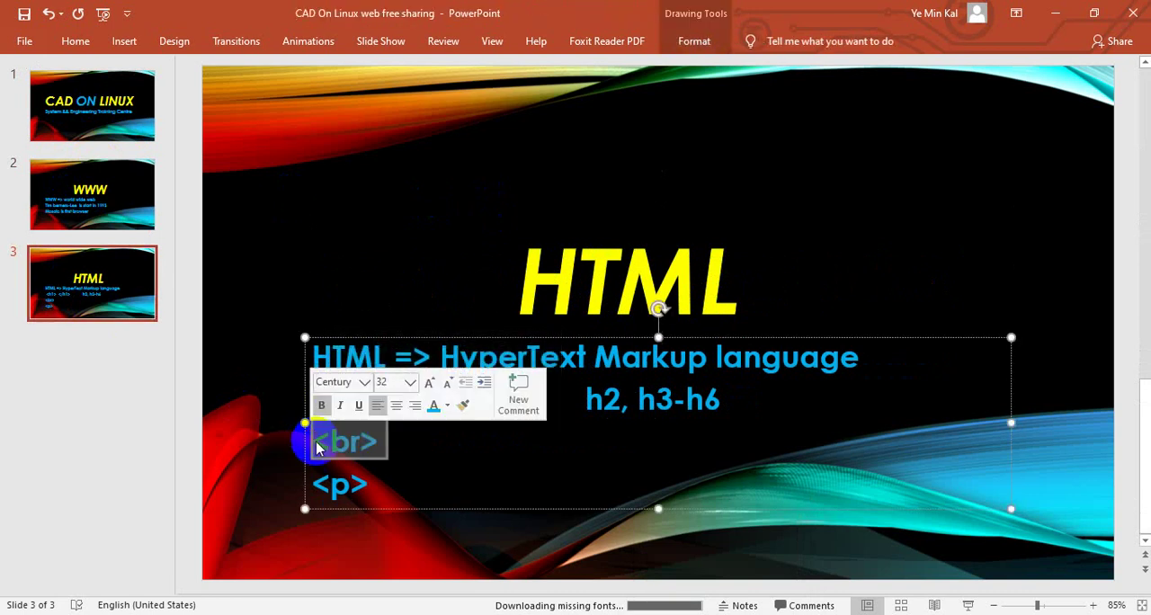
{"action": "left_click_drag", "start_coordinate": [378, 486], "coordinate": [315, 485]}
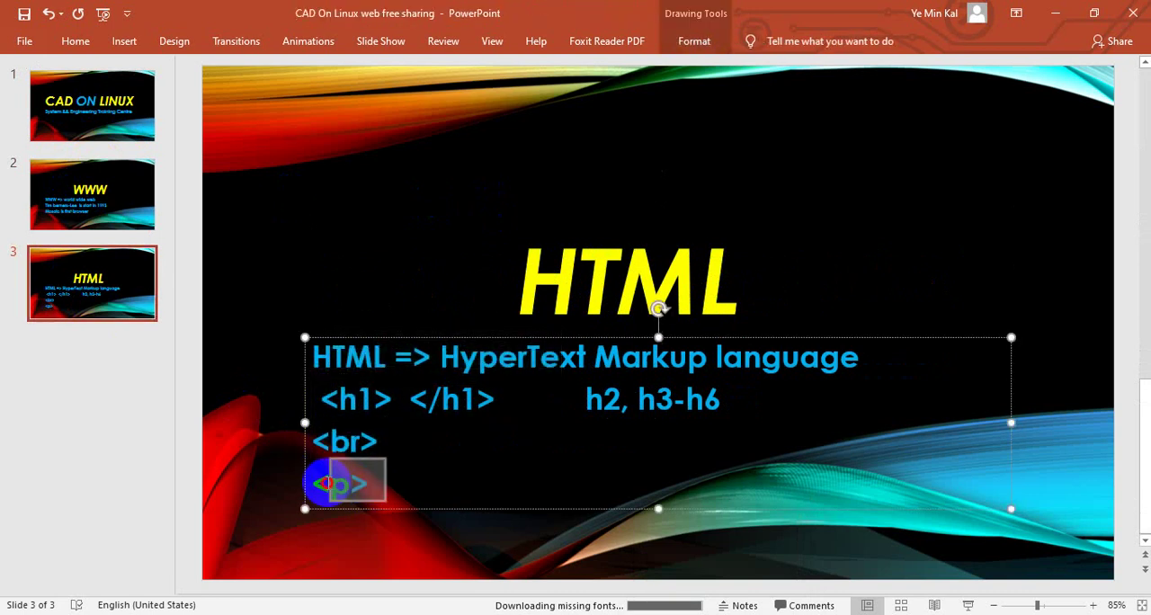
{"action": "left_click", "coordinate": [425, 497]}
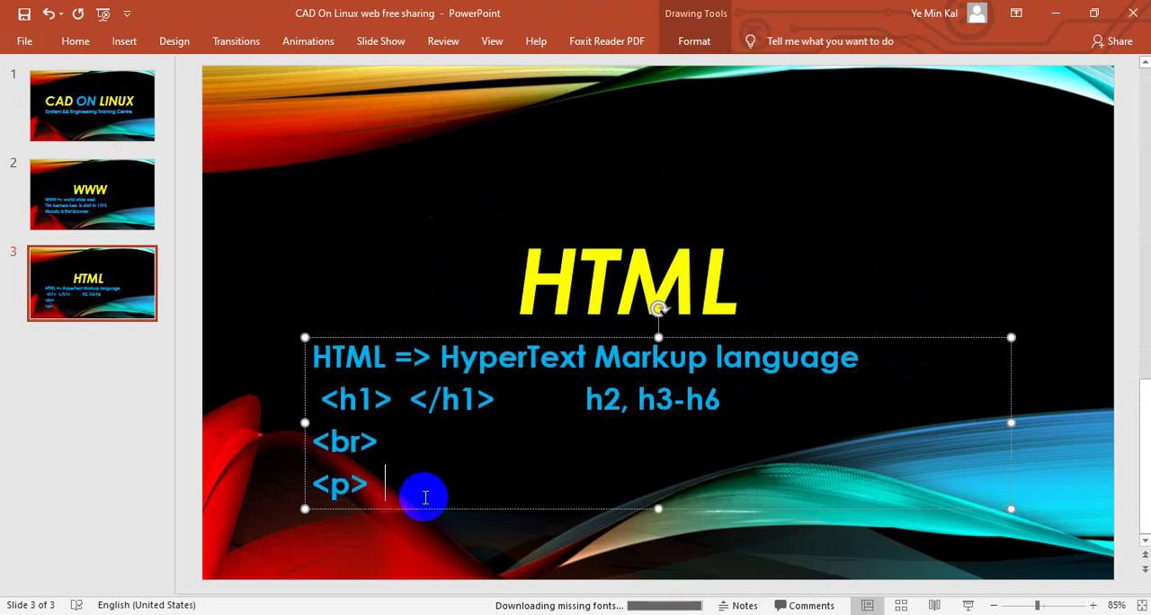
{"action": "left_click", "coordinate": [1055, 12]}
{"action": "left_click", "coordinate": [1056, 11]}
- Refresh the desktop twice, restore Firefox and switch to the MYANMAR MARKET shop tab
{"action": "right_click", "coordinate": [663, 121]}
{"action": "left_click", "coordinate": [748, 195]}
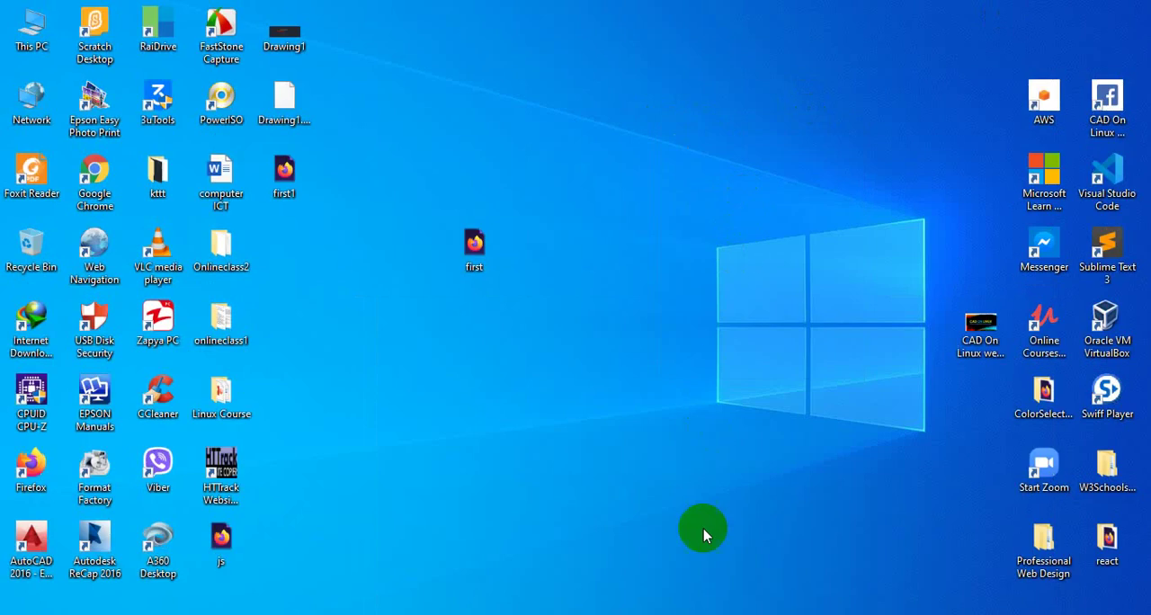
{"action": "right_click", "coordinate": [687, 157]}
{"action": "left_click", "coordinate": [737, 225]}
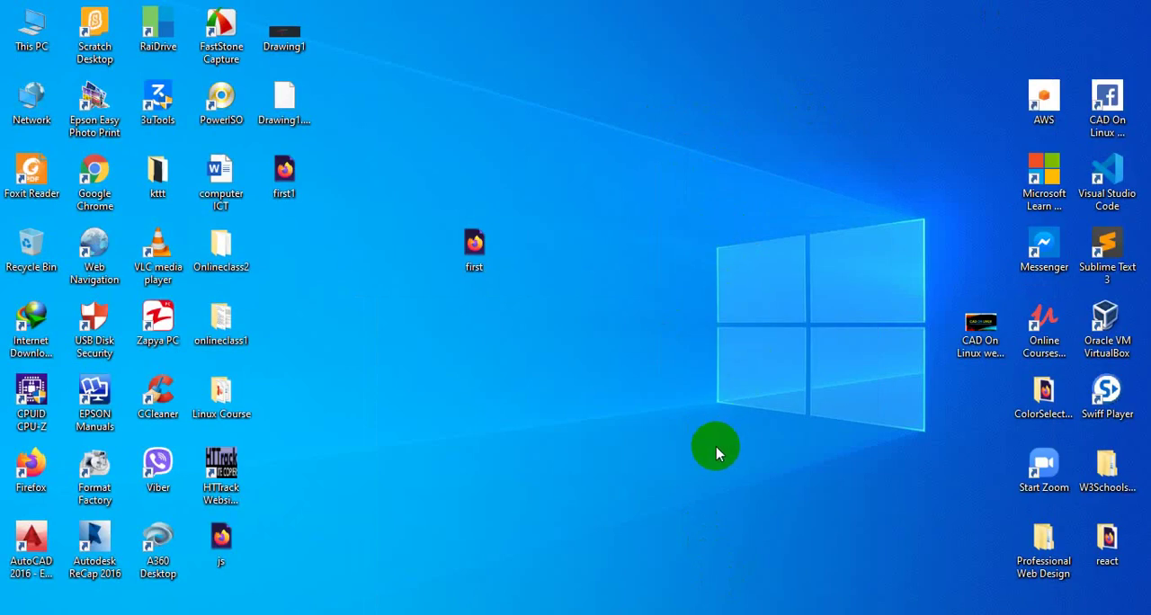
{"action": "left_click", "coordinate": [700, 610]}
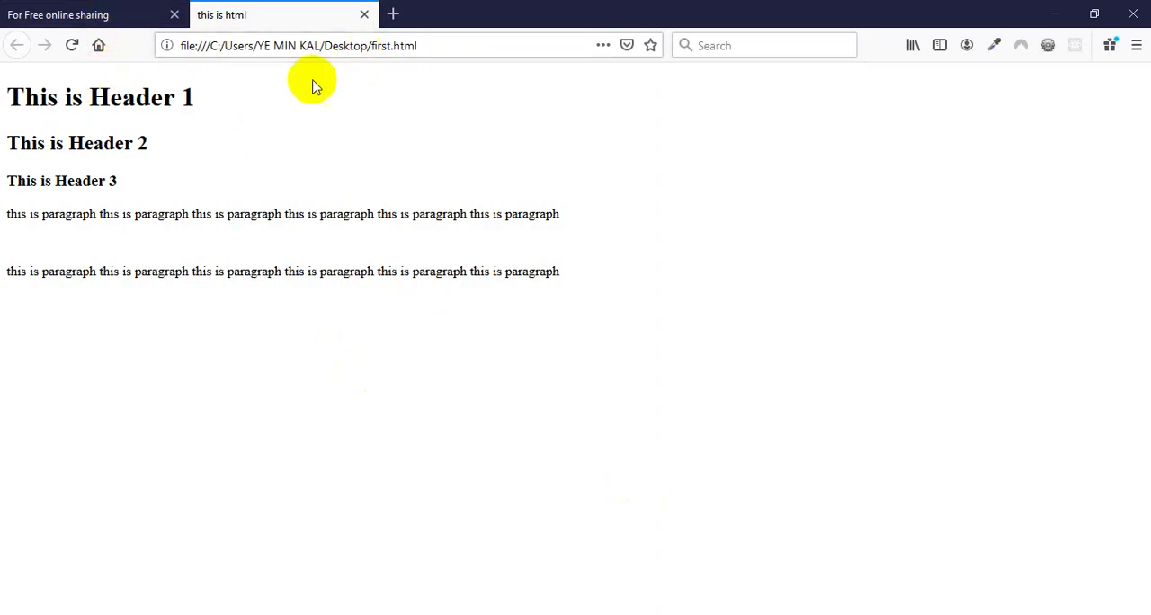
{"action": "left_click", "coordinate": [103, 16]}
{"action": "scroll", "coordinate": [456, 243], "scroll_direction": "down", "scroll_amount": 5}
{"action": "scroll", "coordinate": [513, 314], "scroll_direction": "down", "scroll_amount": 3}
{"action": "scroll", "coordinate": [530, 314], "scroll_direction": "up", "scroll_amount": 5}
{"action": "scroll", "coordinate": [449, 234], "scroll_direction": "up", "scroll_amount": 3}
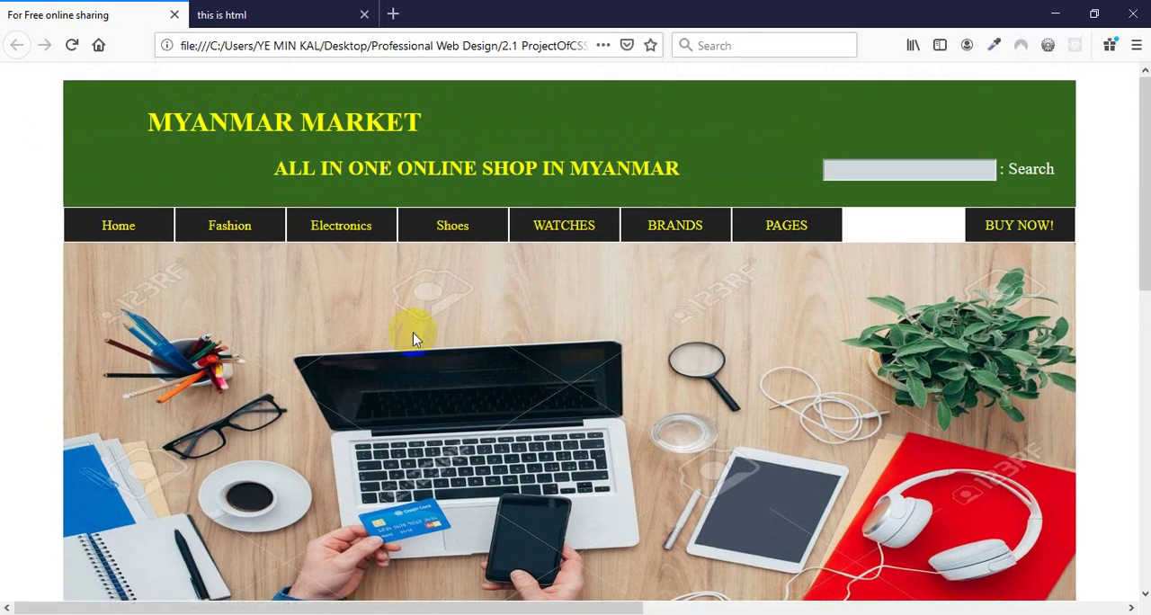